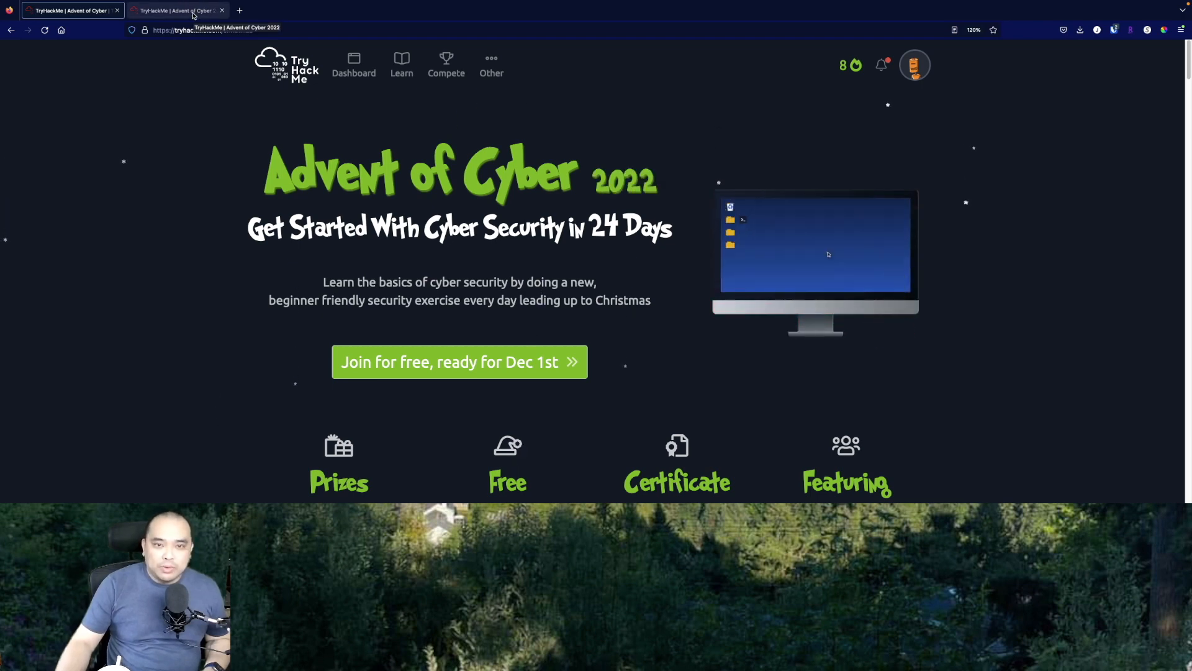
Switch to the Advent of Cyber room page and read the Day 7 objectives, lab deployment notes and CyberChef overview
{"action": "left_click", "coordinate": [193, 14]}
{"action": "scroll", "coordinate": [160, 311], "scroll_direction": "up", "scroll_amount": 1}
{"action": "scroll", "coordinate": [159, 312], "scroll_direction": "down", "scroll_amount": 3}
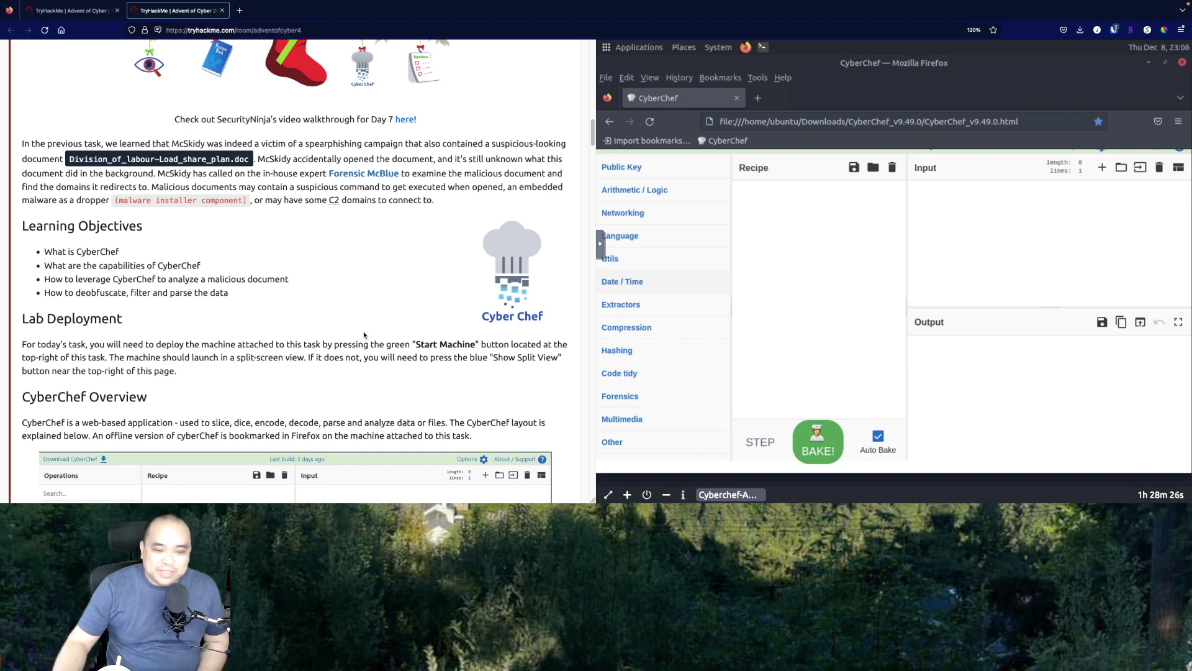
{"action": "scroll", "coordinate": [364, 336], "scroll_direction": "down", "scroll_amount": 3}
{"action": "scroll", "coordinate": [363, 333], "scroll_direction": "down", "scroll_amount": 1}
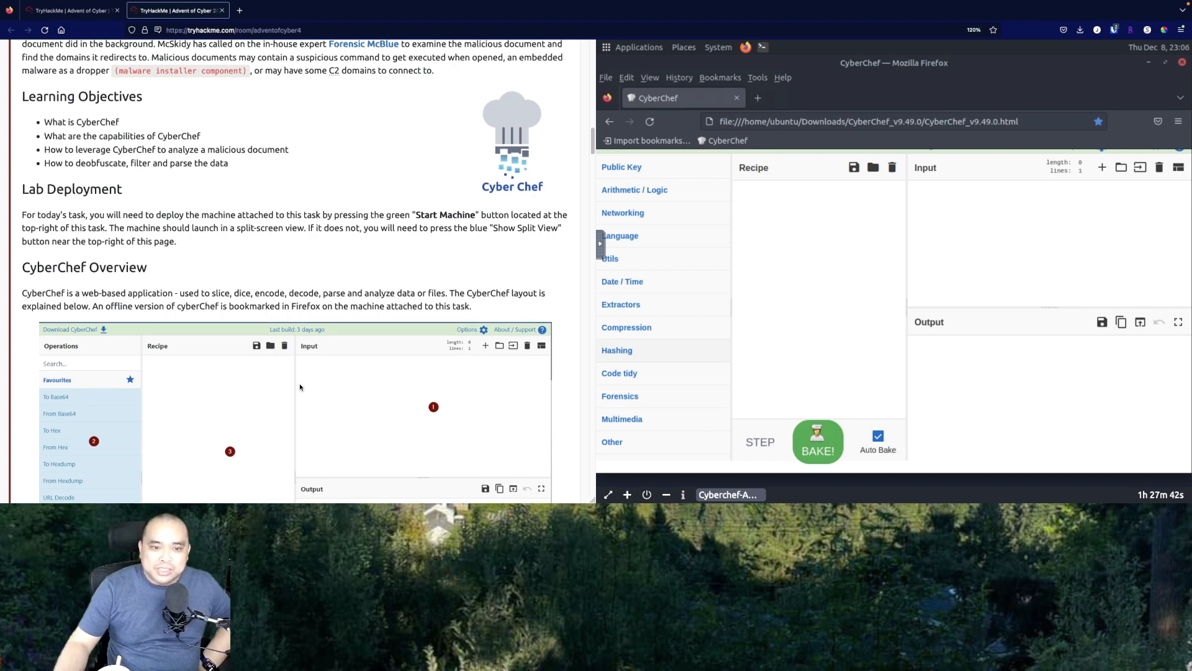
{"action": "scroll", "coordinate": [299, 383], "scroll_direction": "down", "scroll_amount": 4}
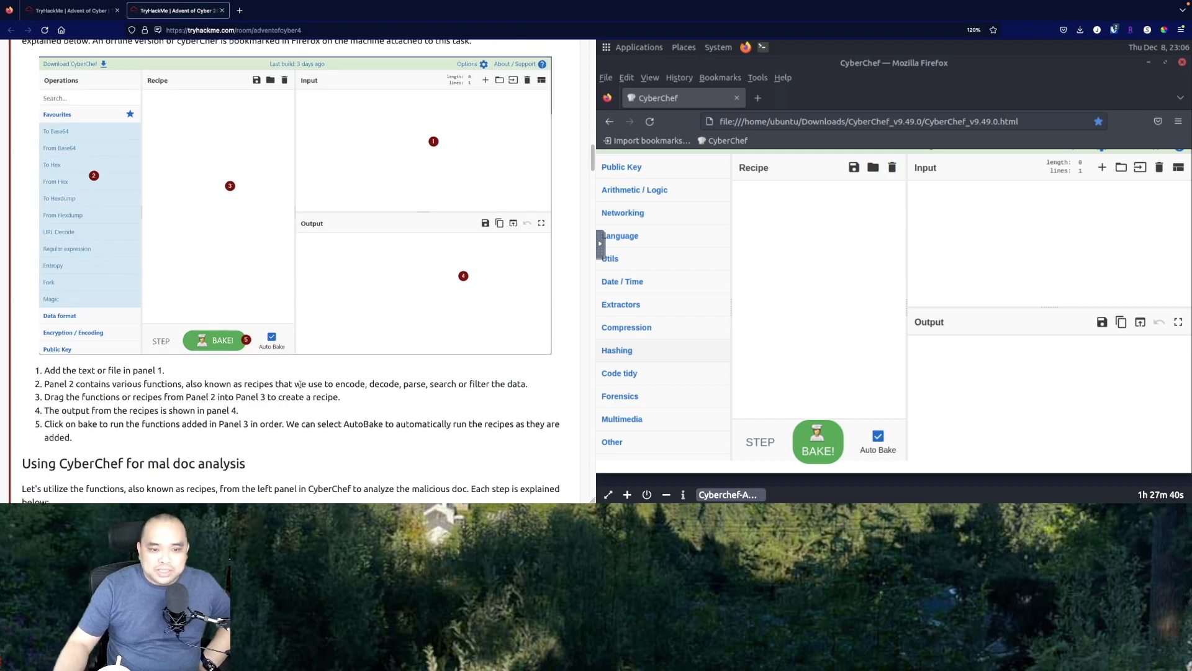
{"action": "scroll", "coordinate": [299, 384], "scroll_direction": "up", "scroll_amount": 1}
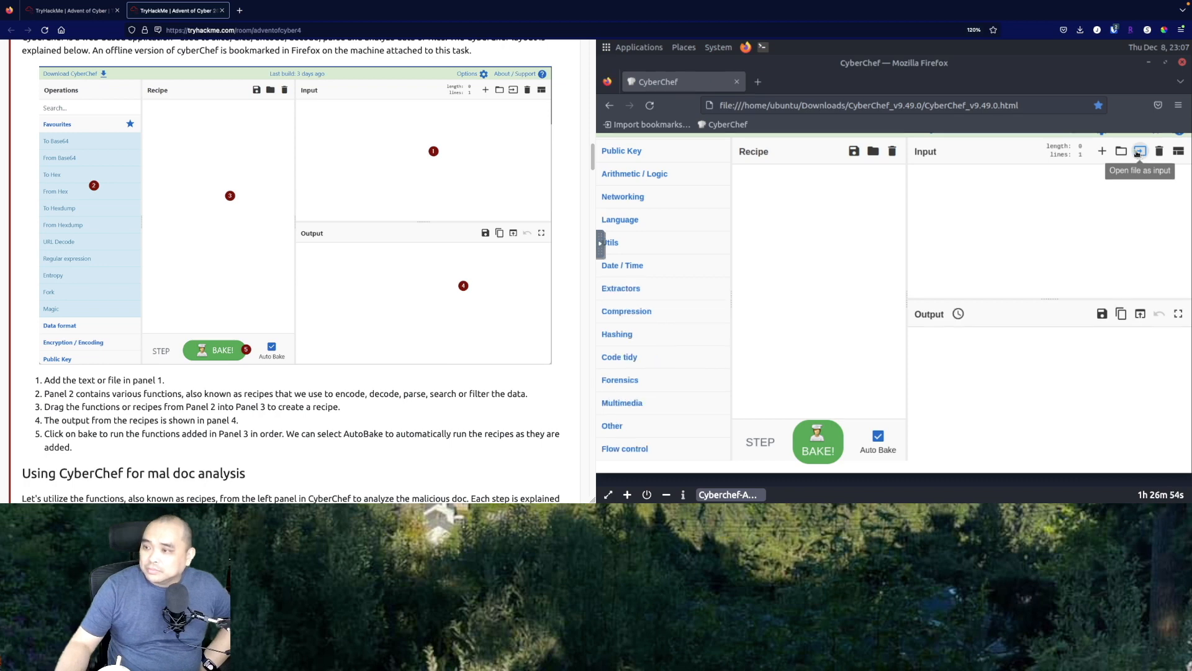
{"action": "left_click", "coordinate": [1138, 154]}
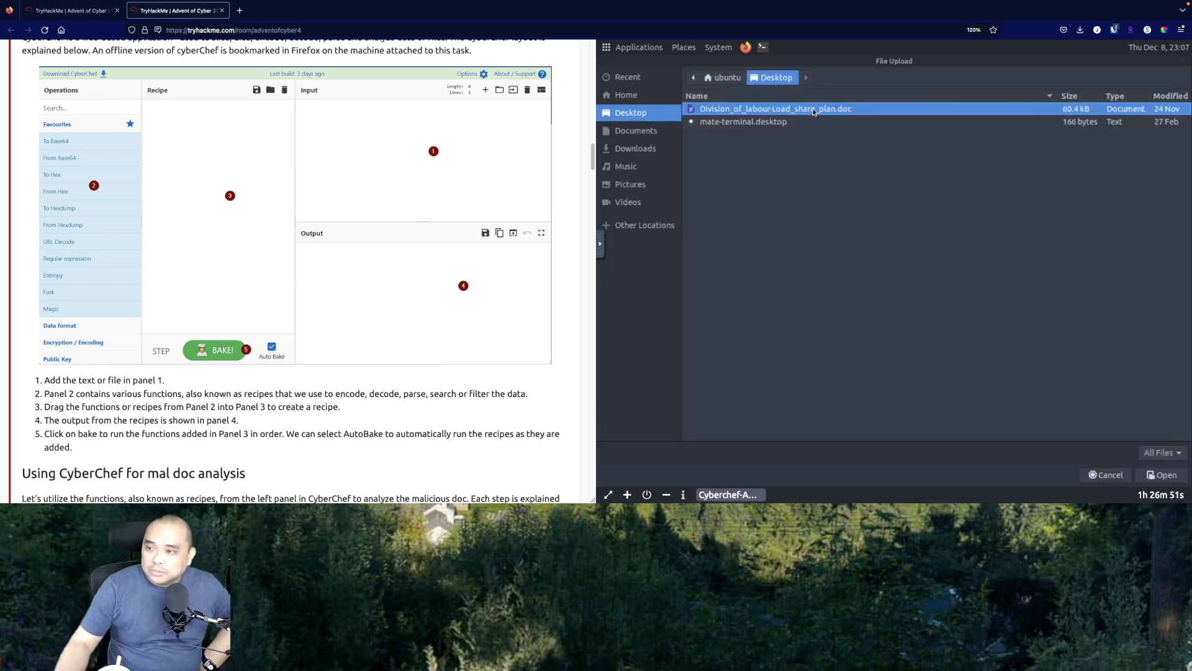
{"action": "double_click", "coordinate": [814, 112]}
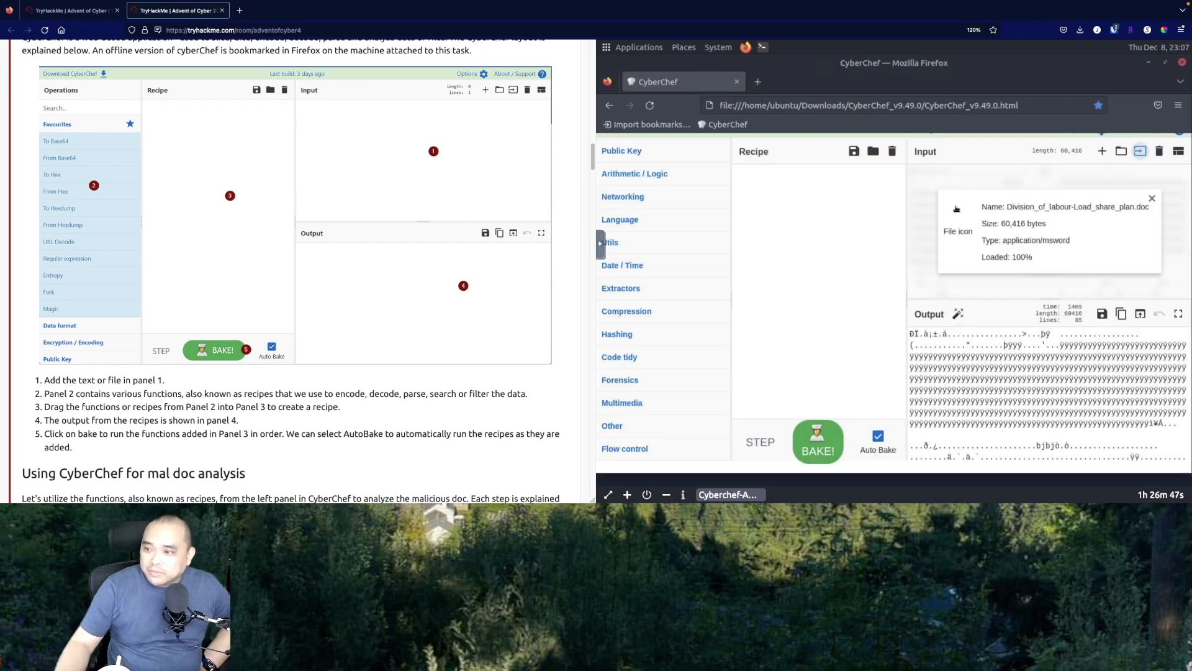
{"action": "left_click", "coordinate": [1151, 197]}
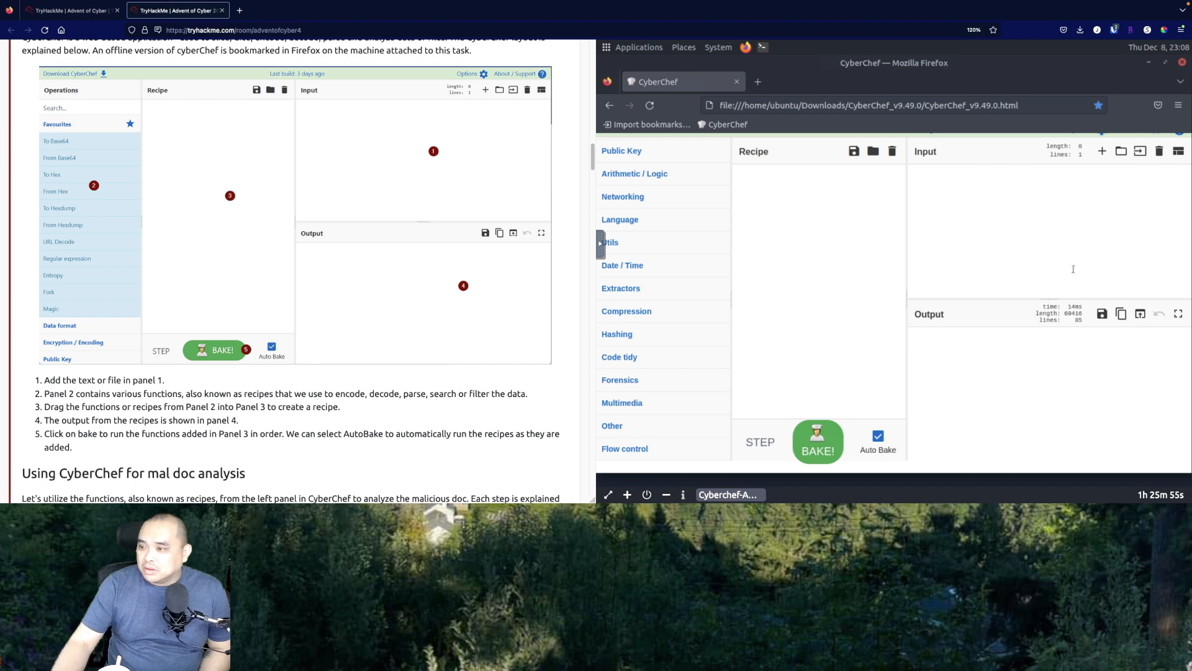
Load Division_of_labour-Load_share_plan.doc from the Desktop folder as the CyberChef input
{"action": "left_click", "coordinate": [1144, 156]}
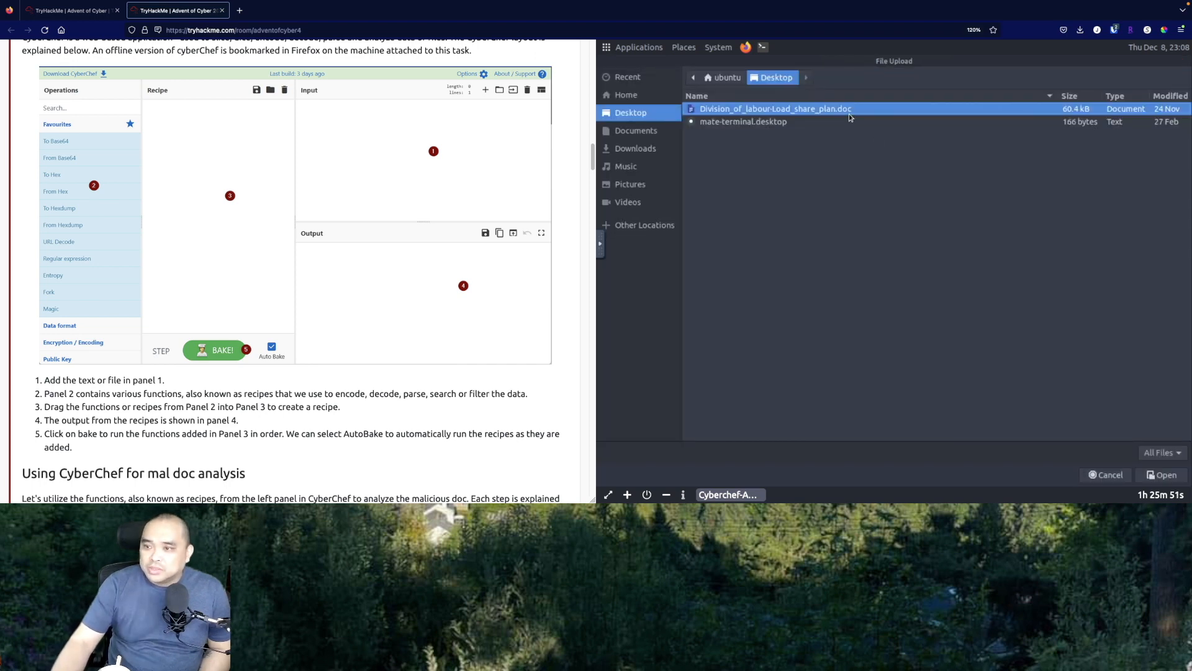
{"action": "left_click", "coordinate": [1165, 475]}
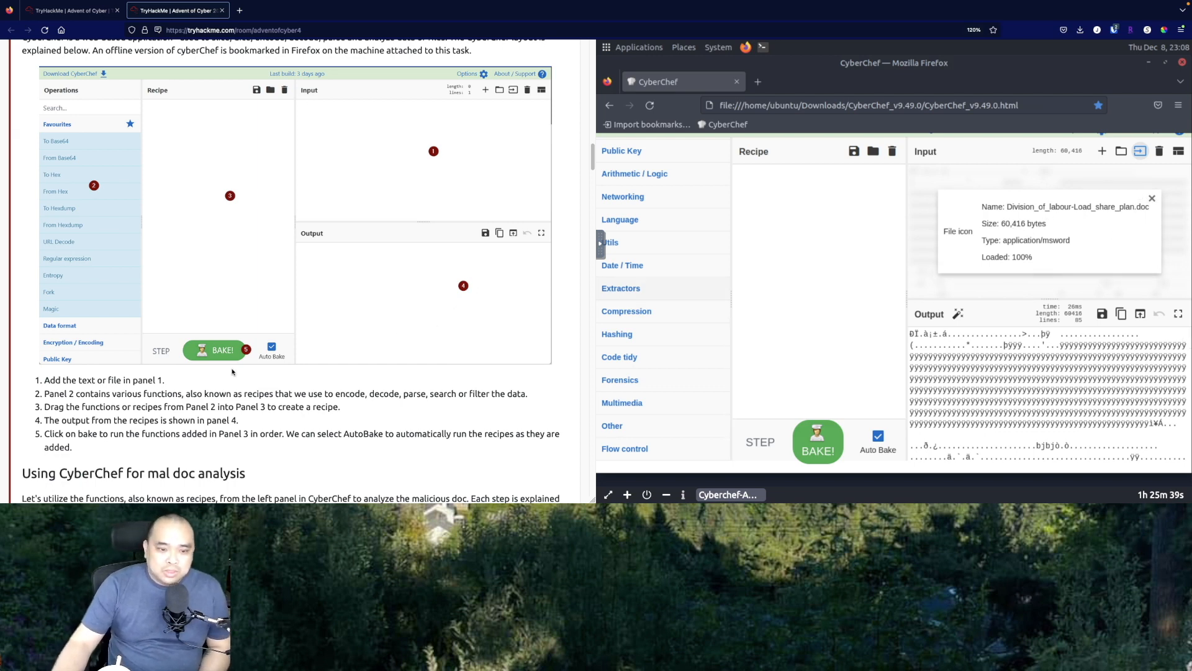
Following the task's string extraction instructions, add the Strings operation to the recipe and set its match to All printable chars (A)
{"action": "scroll", "coordinate": [232, 371], "scroll_direction": "down", "scroll_amount": 3}
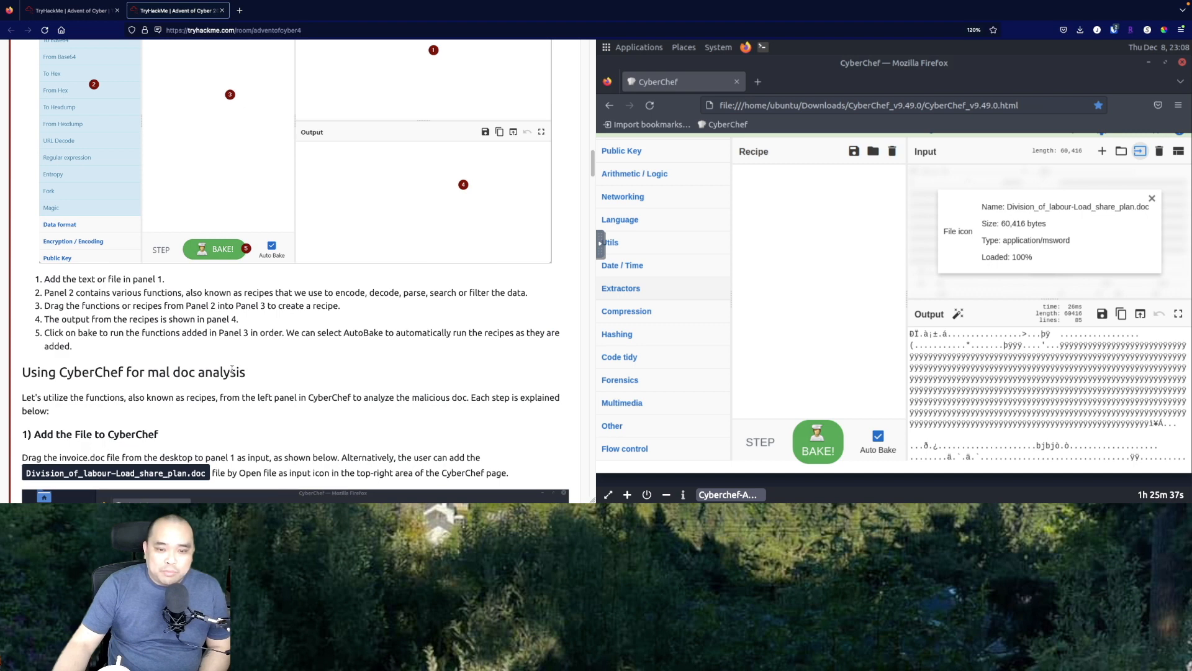
{"action": "scroll", "coordinate": [232, 370], "scroll_direction": "up", "scroll_amount": 1}
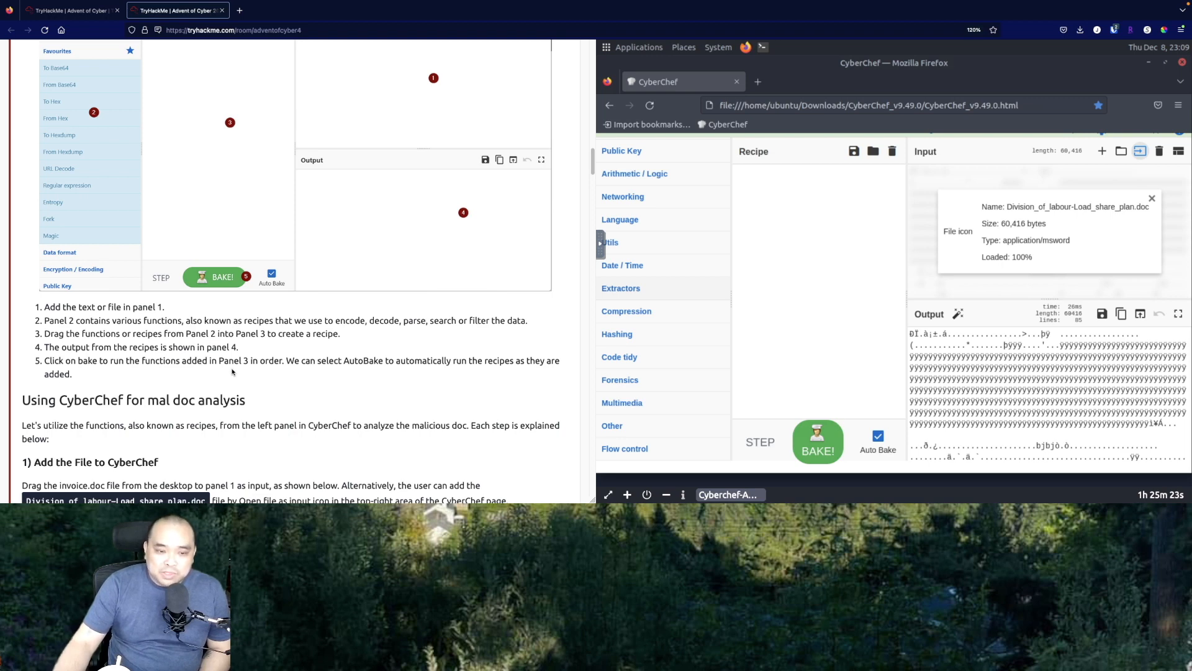
{"action": "scroll", "coordinate": [232, 371], "scroll_direction": "down", "scroll_amount": 3}
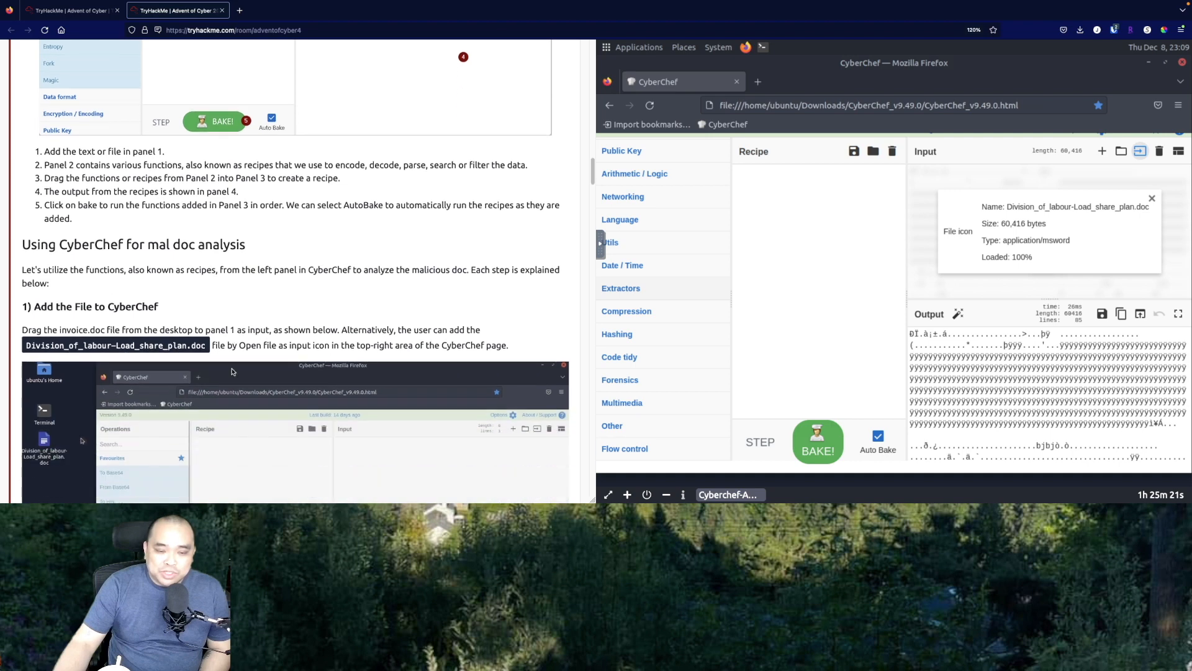
{"action": "scroll", "coordinate": [233, 371], "scroll_direction": "down", "scroll_amount": 1}
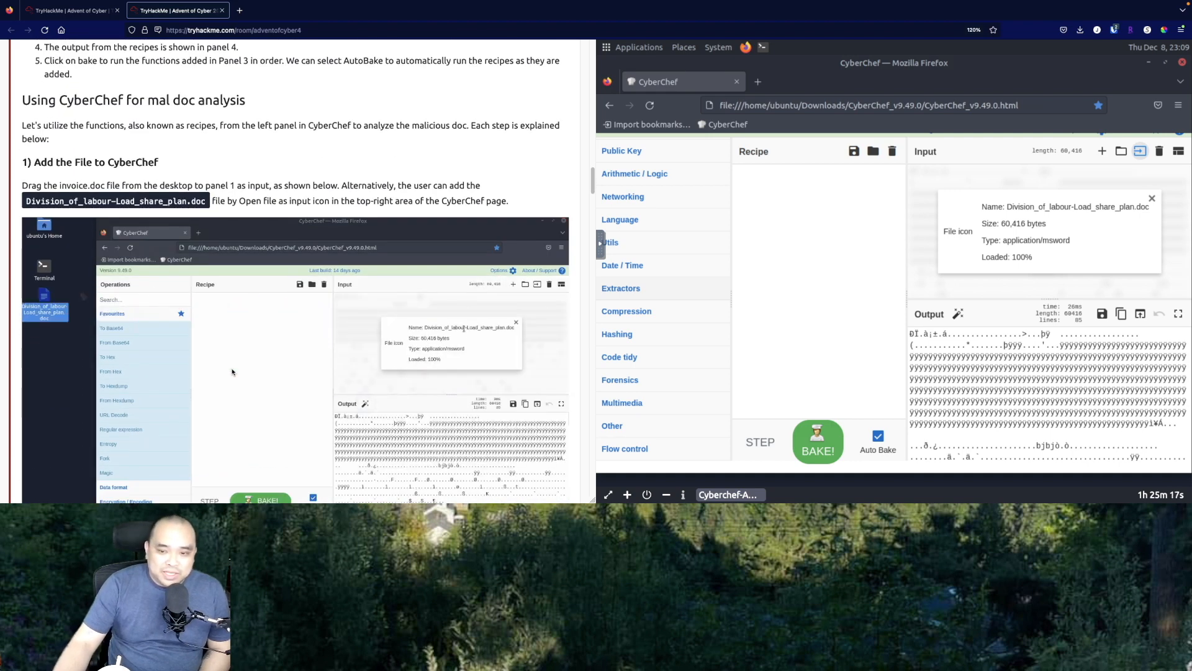
{"action": "scroll", "coordinate": [232, 372], "scroll_direction": "down", "scroll_amount": 3}
{"action": "scroll", "coordinate": [232, 371], "scroll_direction": "down", "scroll_amount": 2}
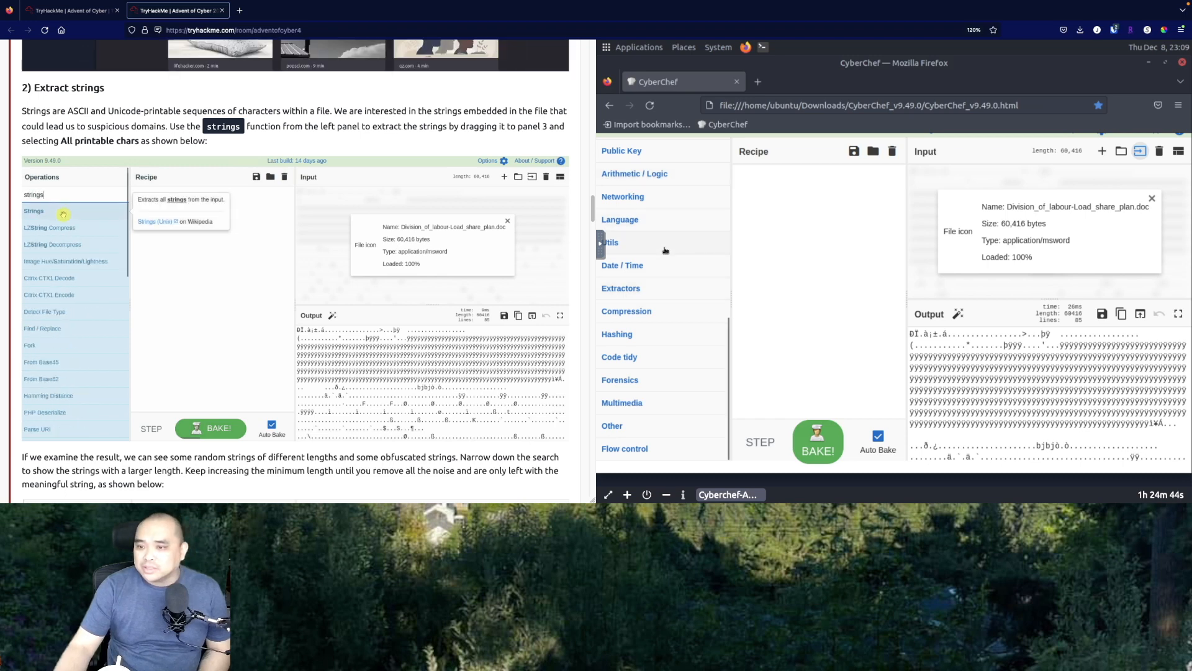
{"action": "scroll", "coordinate": [638, 267], "scroll_direction": "up", "scroll_amount": 10}
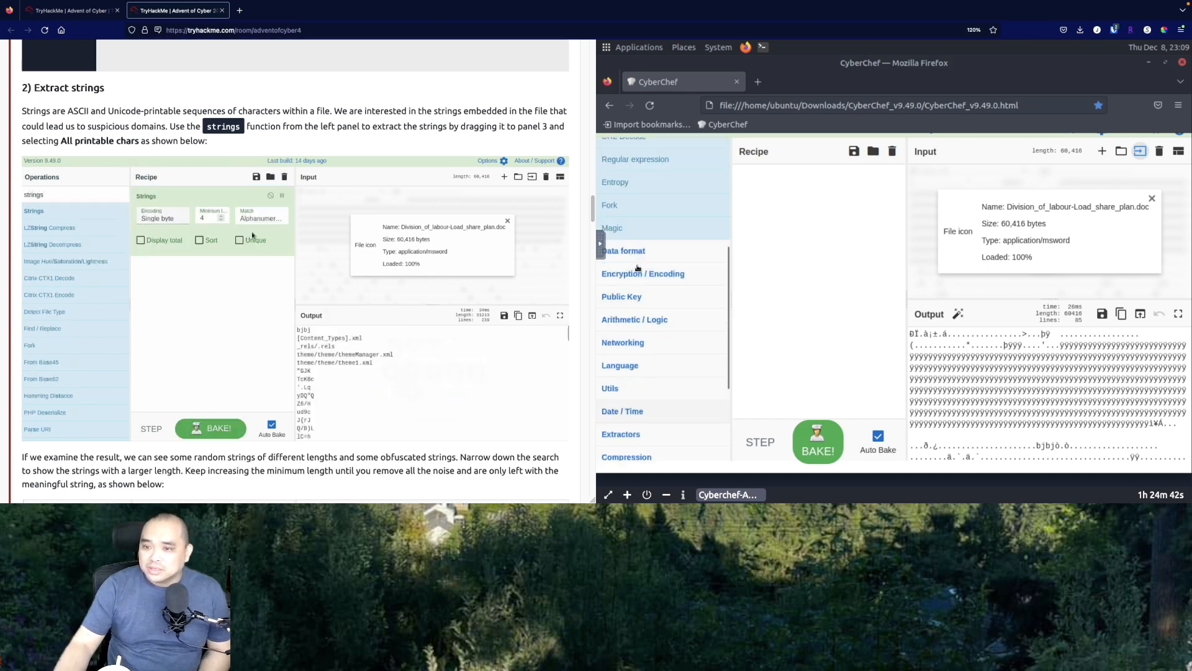
{"action": "left_click", "coordinate": [647, 179]}
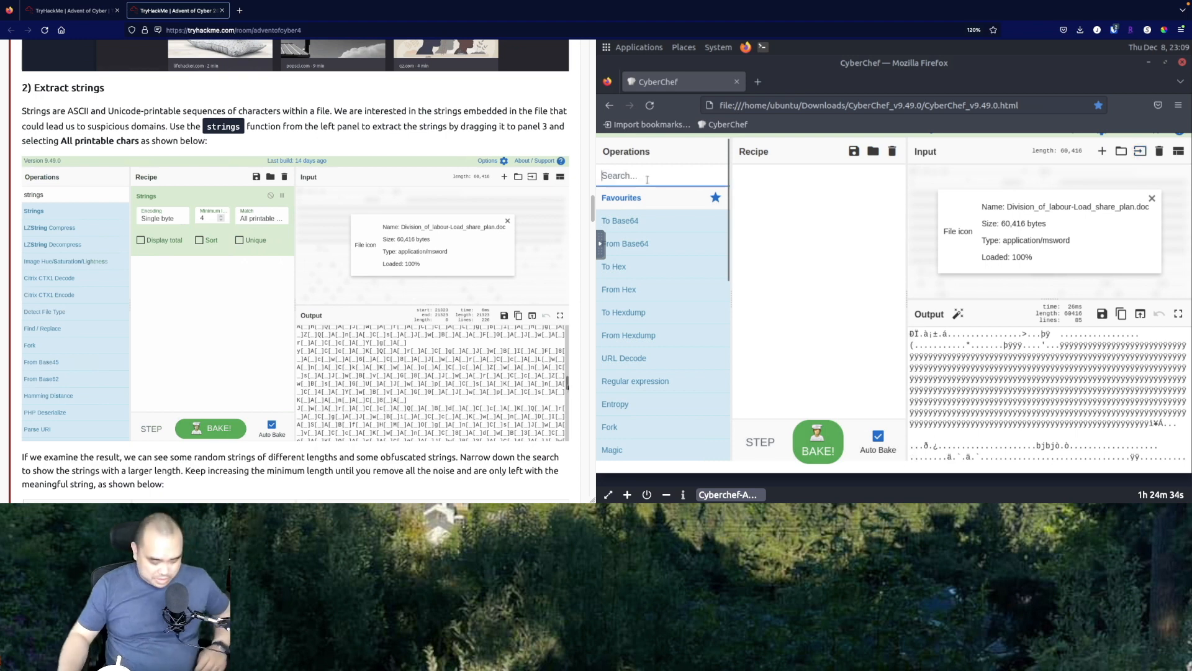
{"action": "type", "text": "string"}
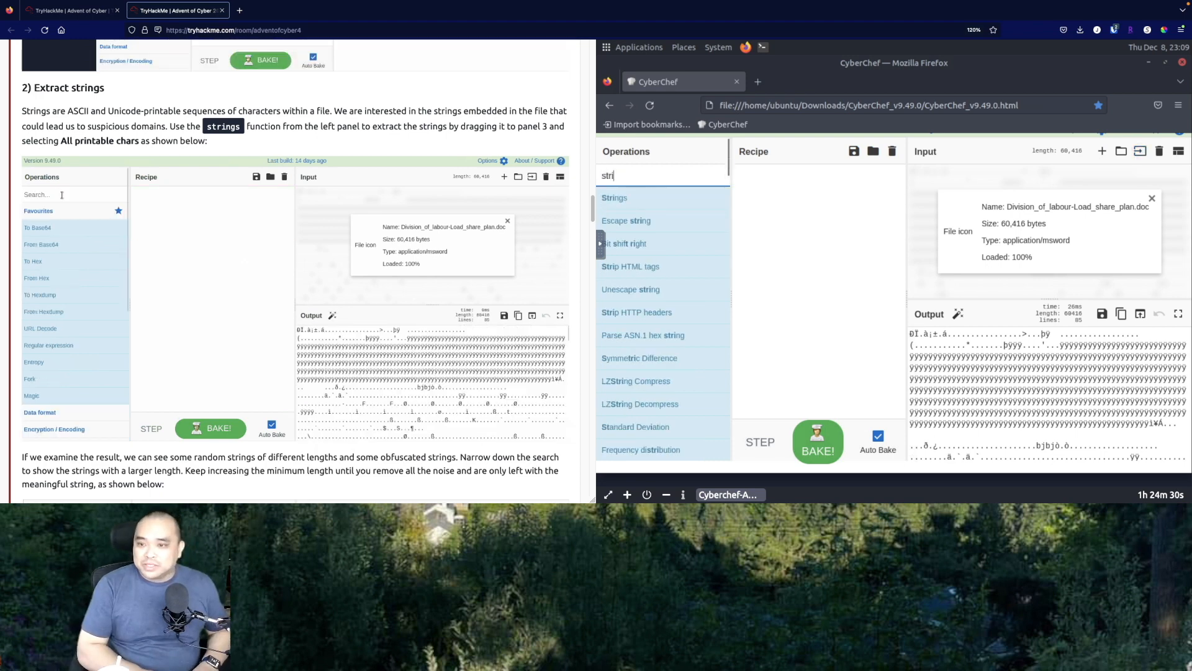
{"action": "mouse_move", "coordinate": [623, 198]}
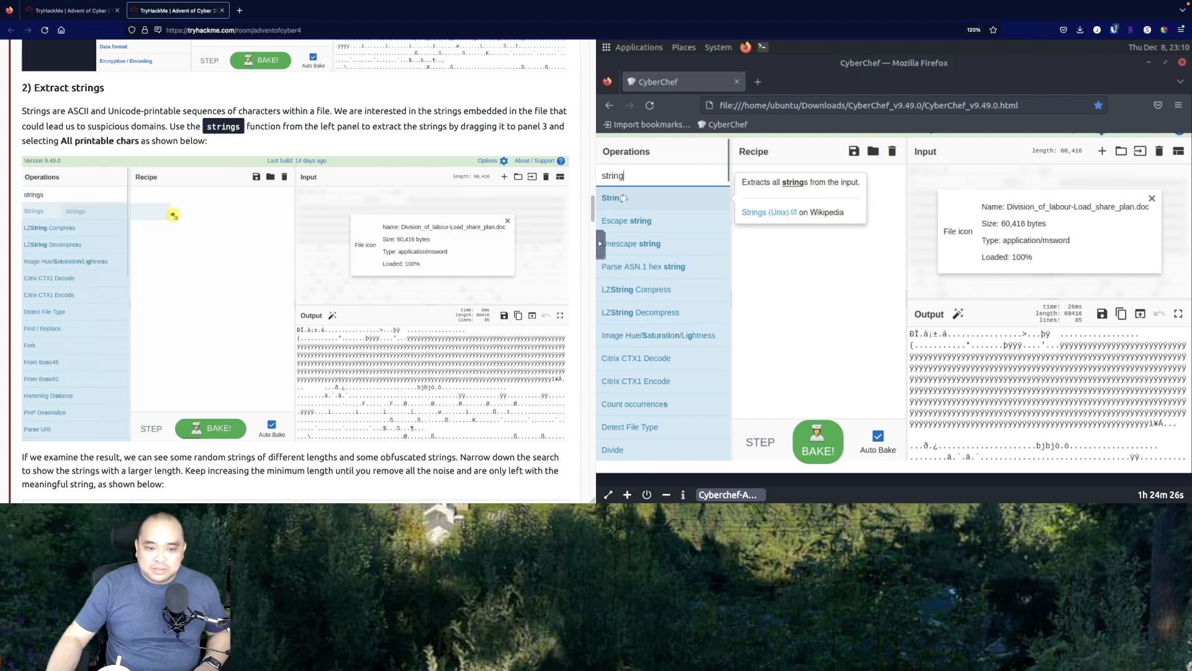
{"action": "left_click_drag", "start_coordinate": [623, 197], "coordinate": [812, 237]}
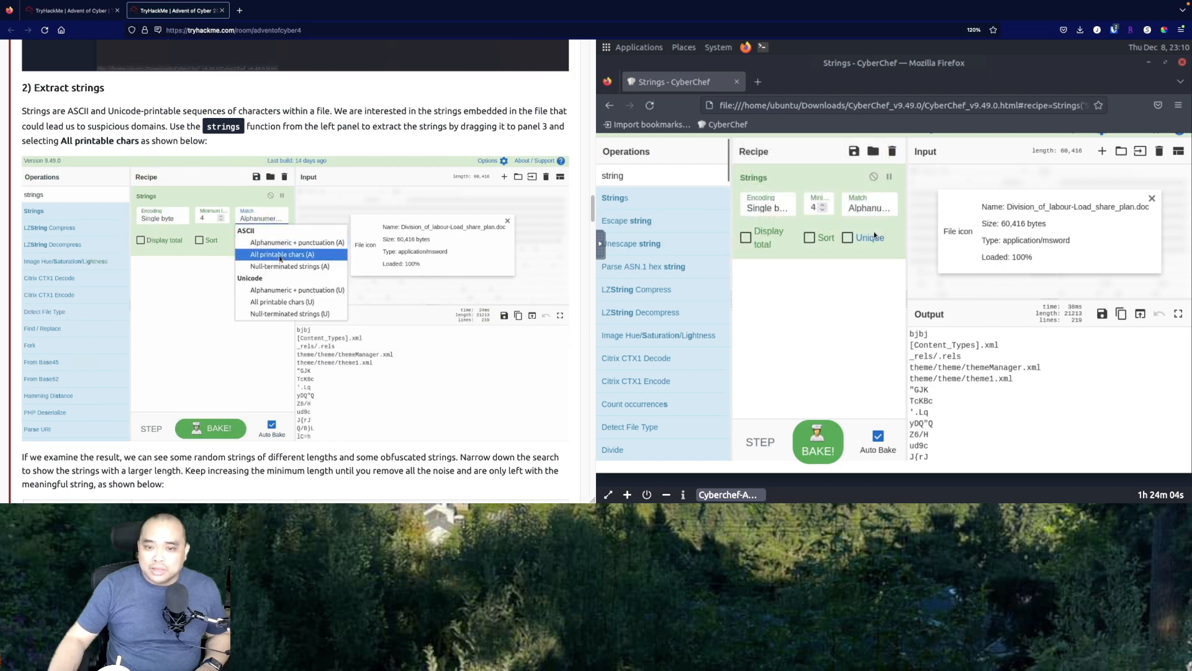
{"action": "left_click", "coordinate": [865, 214]}
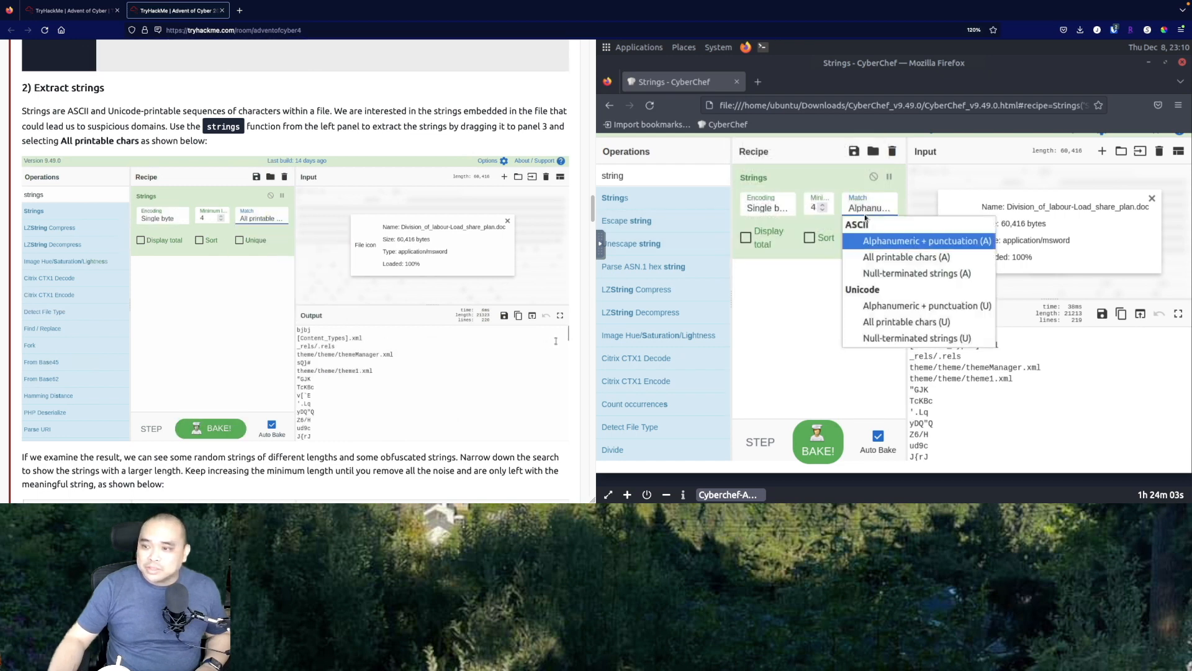
{"action": "left_click", "coordinate": [880, 256]}
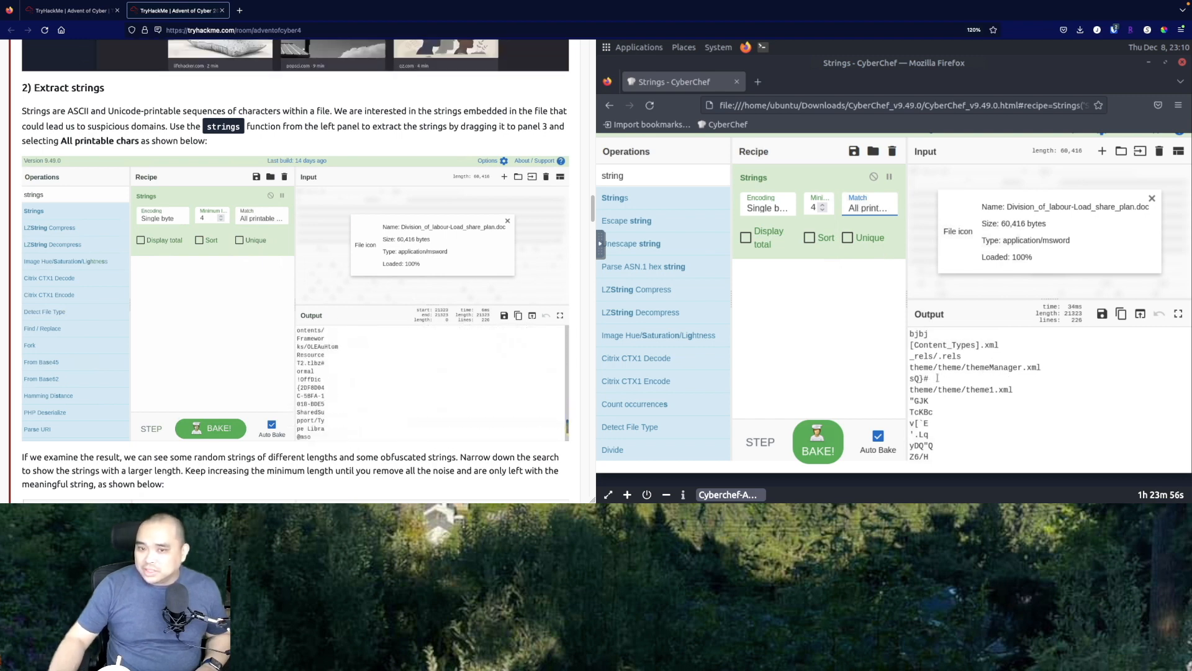
Examine the extracted strings in the output and read the guidance on narrowing them by minimum length
{"action": "scroll", "coordinate": [939, 382], "scroll_direction": "down", "scroll_amount": 5}
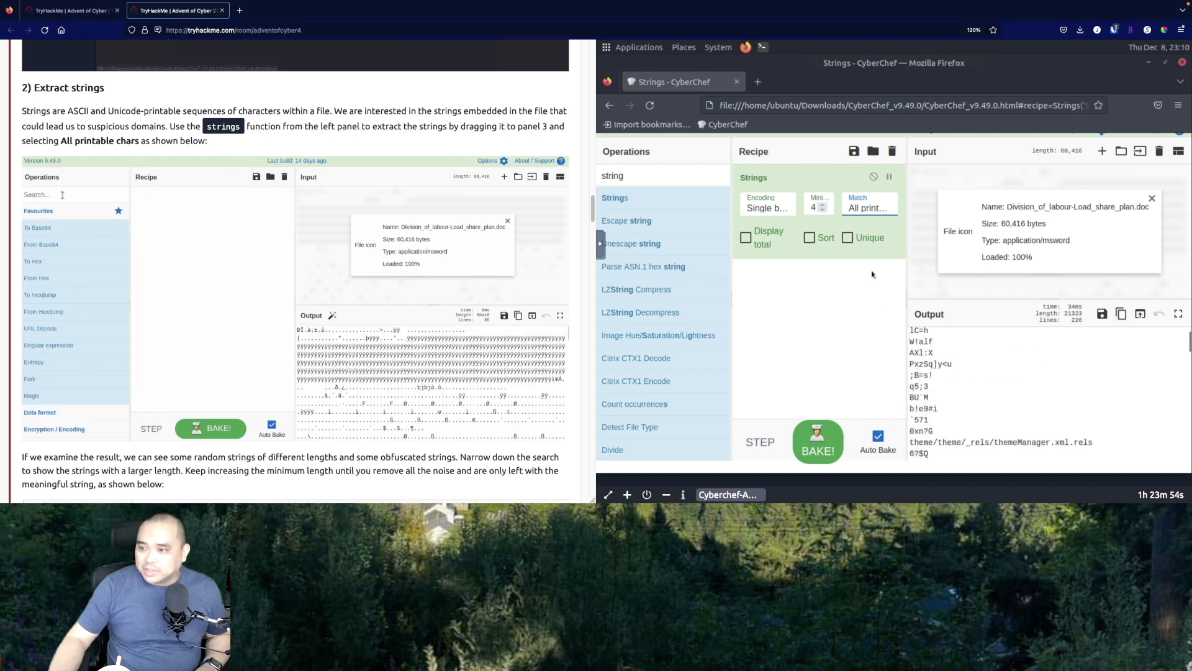
{"action": "scroll", "coordinate": [944, 397], "scroll_direction": "up", "scroll_amount": 5}
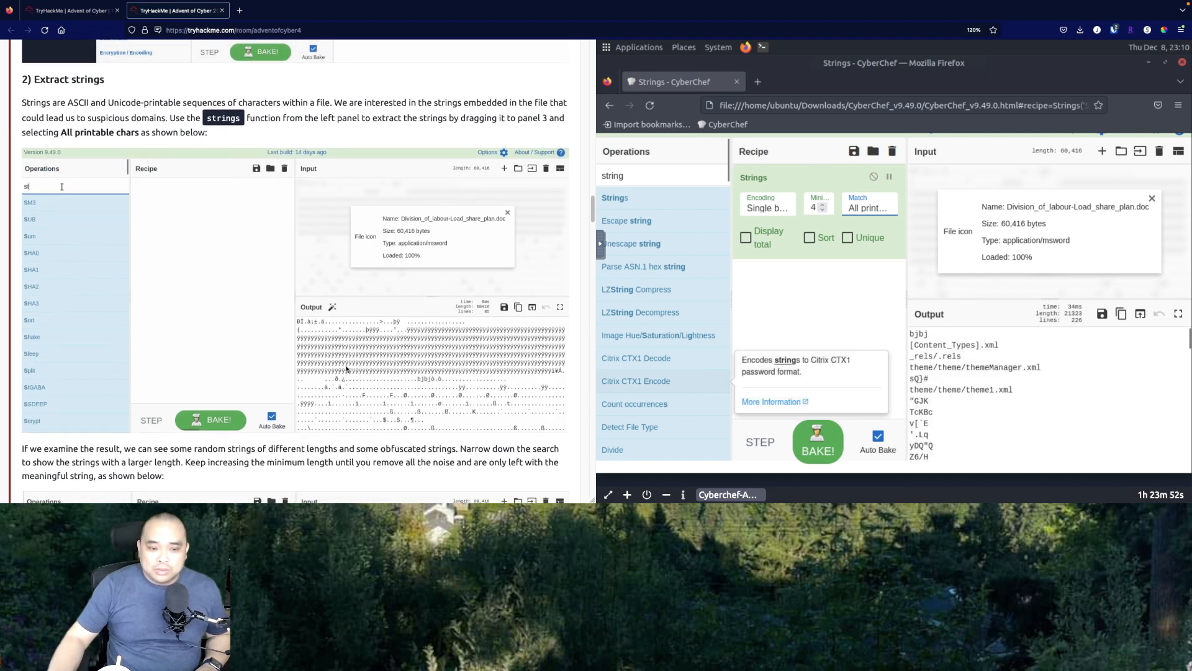
{"action": "scroll", "coordinate": [346, 369], "scroll_direction": "down", "scroll_amount": 1}
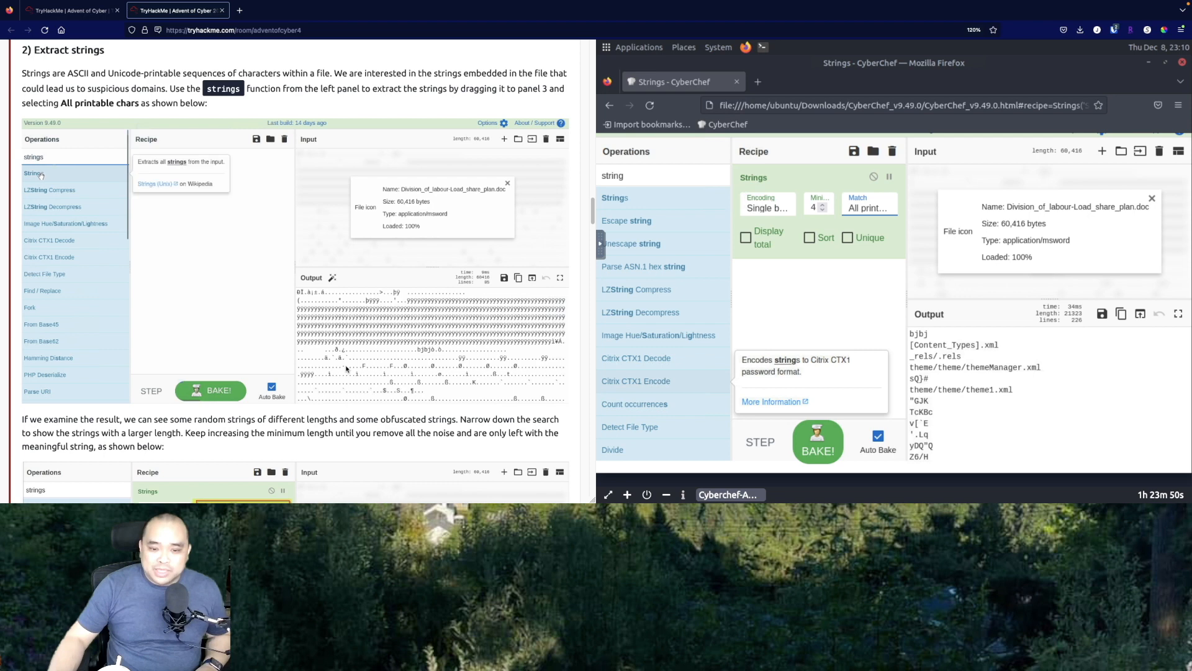
{"action": "scroll", "coordinate": [346, 368], "scroll_direction": "down", "scroll_amount": 2}
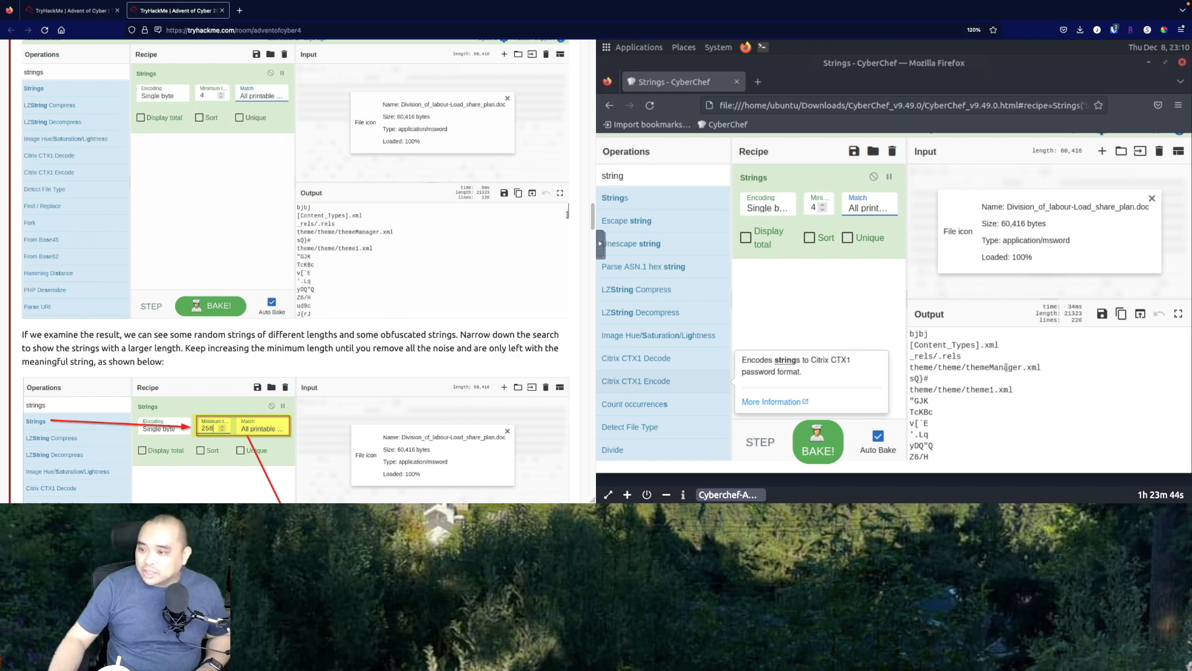
{"action": "scroll", "coordinate": [993, 372], "scroll_direction": "down", "scroll_amount": 5}
{"action": "scroll", "coordinate": [978, 385], "scroll_direction": "up", "scroll_amount": 2}
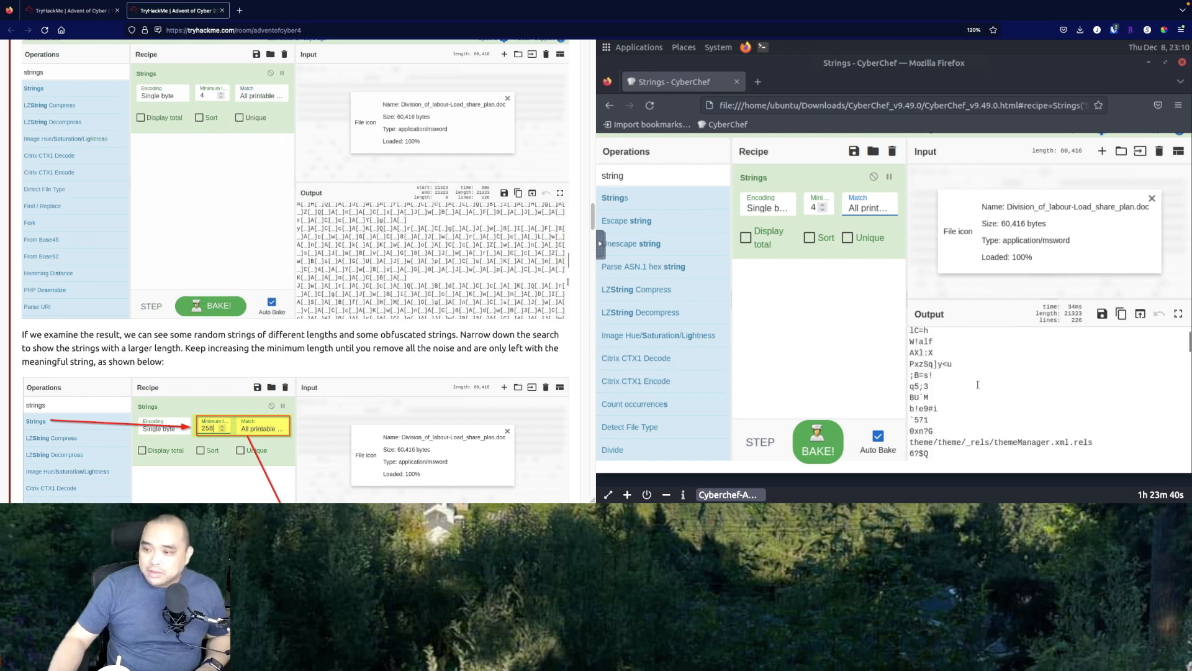
{"action": "scroll", "coordinate": [978, 385], "scroll_direction": "up", "scroll_amount": 3}
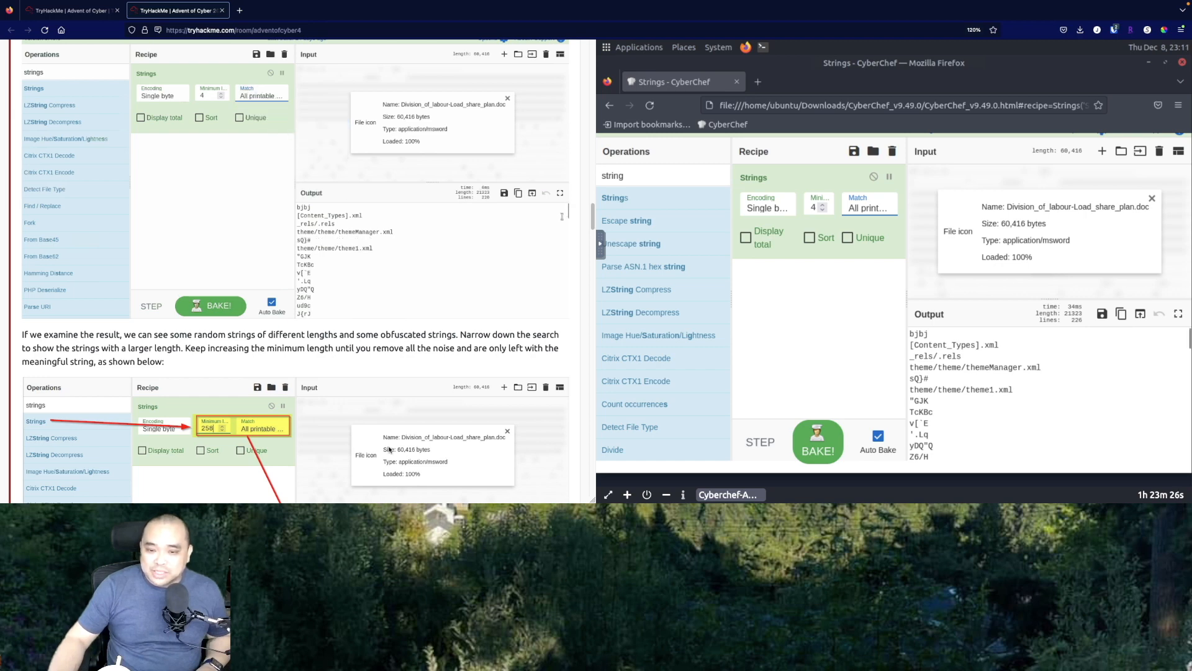
{"action": "scroll", "coordinate": [383, 452], "scroll_direction": "down", "scroll_amount": 5}
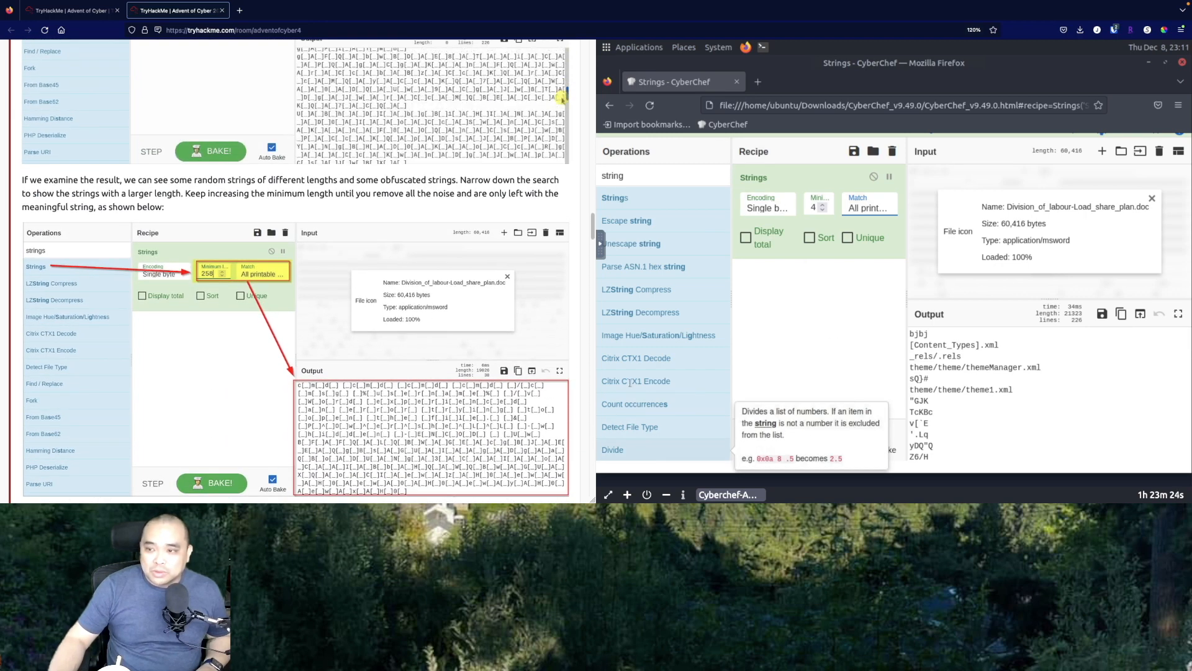
Raise the Strings operation's minimum length in small increments to filter out short strings
{"action": "left_click", "coordinate": [821, 207]}
{"action": "left_click", "coordinate": [821, 207]}
{"action": "left_click", "coordinate": [821, 207]}
{"action": "left_click", "coordinate": [821, 207]}
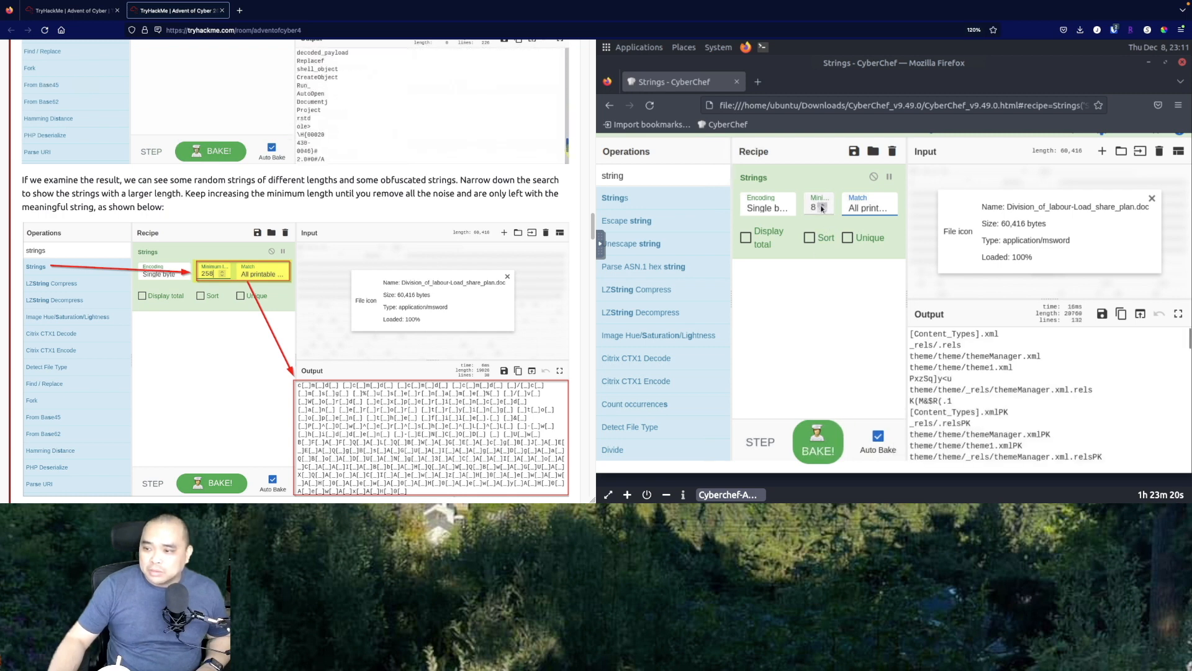
{"action": "left_click", "coordinate": [823, 205]}
{"action": "left_click", "coordinate": [823, 206]}
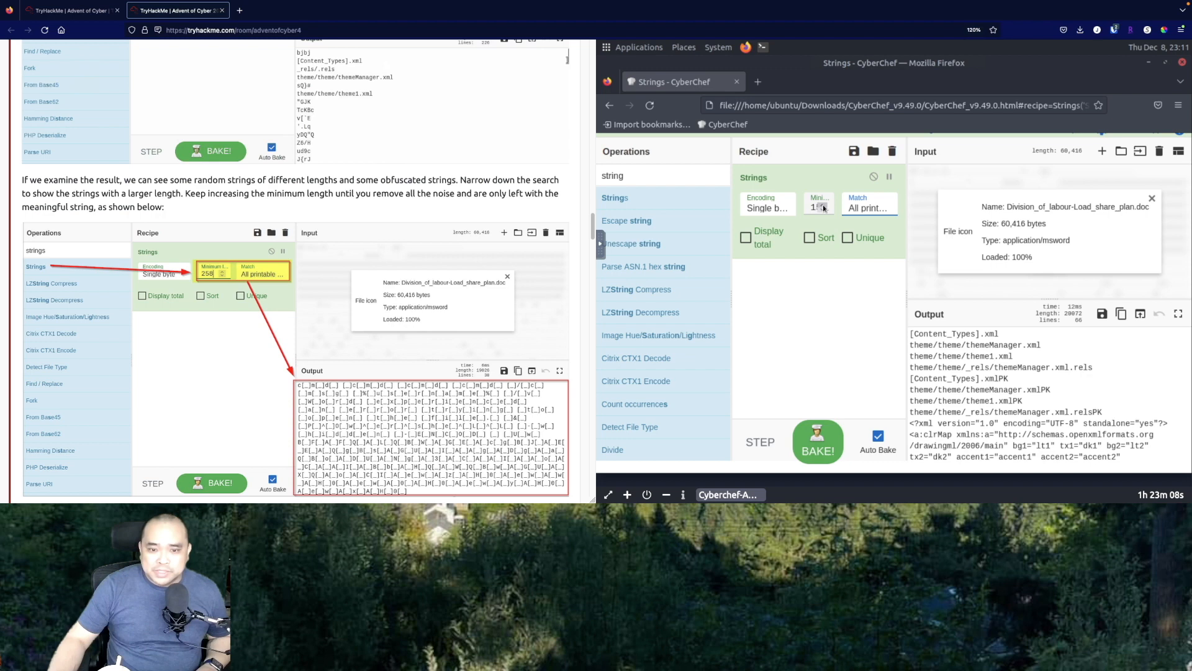
{"action": "left_click", "coordinate": [824, 207]}
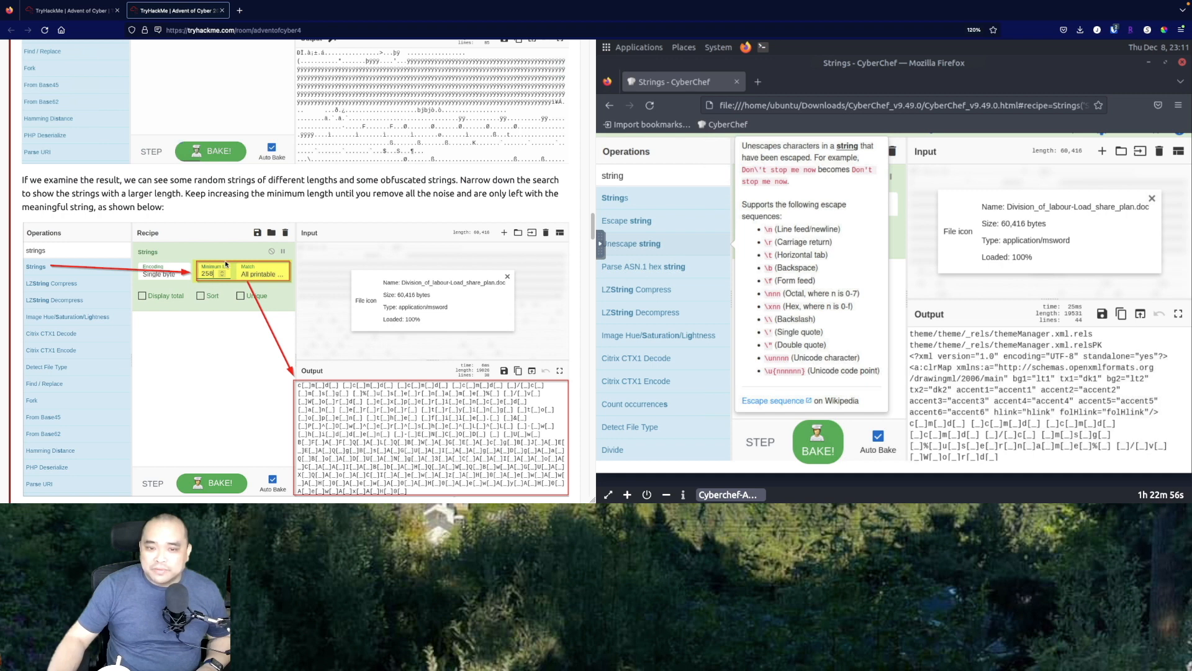
Set the Strings operation's minimum length to 258
{"action": "double_click", "coordinate": [810, 213]}
{"action": "type", "text": "5"}
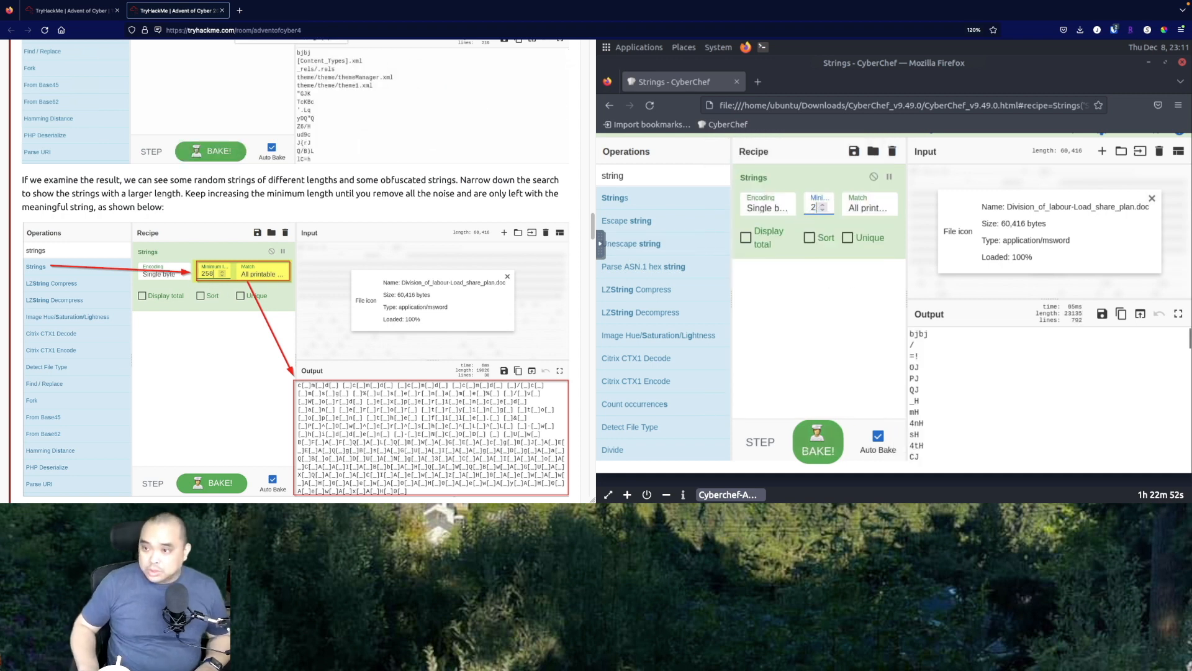
{"action": "key", "text": "BackSpace"}
{"action": "type", "text": "8"}
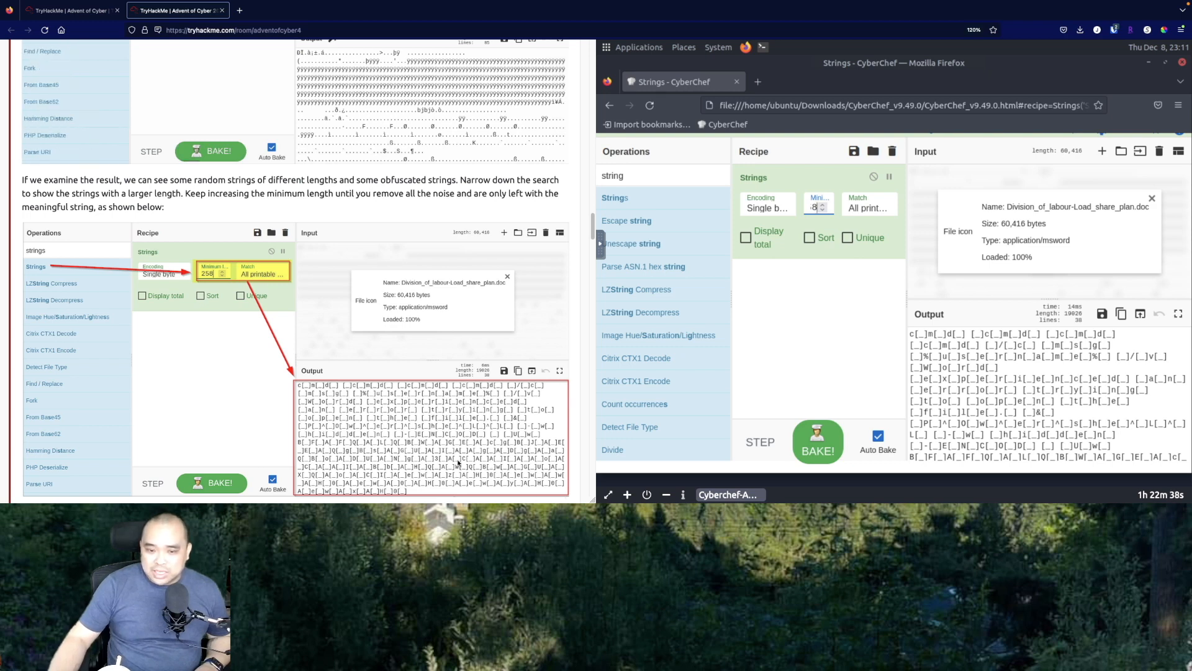
Read the Remove Pattern instructions and scan the filtered output for repeated obfuscation characters
{"action": "scroll", "coordinate": [474, 442], "scroll_direction": "down", "scroll_amount": 2}
{"action": "scroll", "coordinate": [475, 443], "scroll_direction": "down", "scroll_amount": 2}
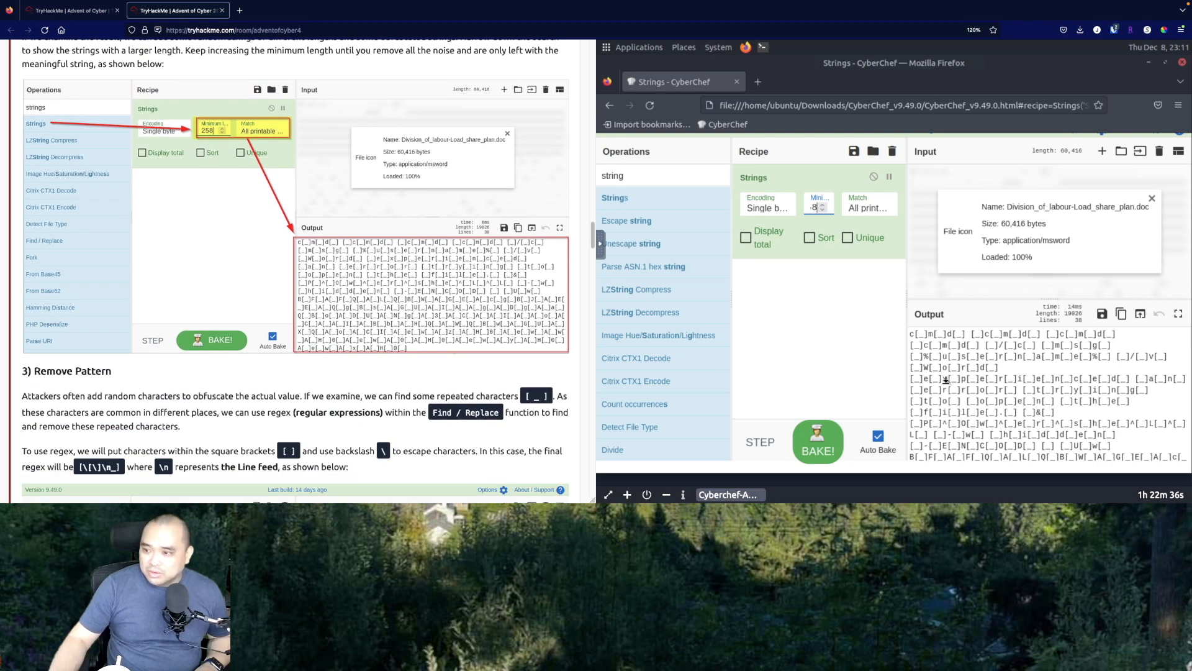
{"action": "scroll", "coordinate": [953, 389], "scroll_direction": "down", "scroll_amount": 5}
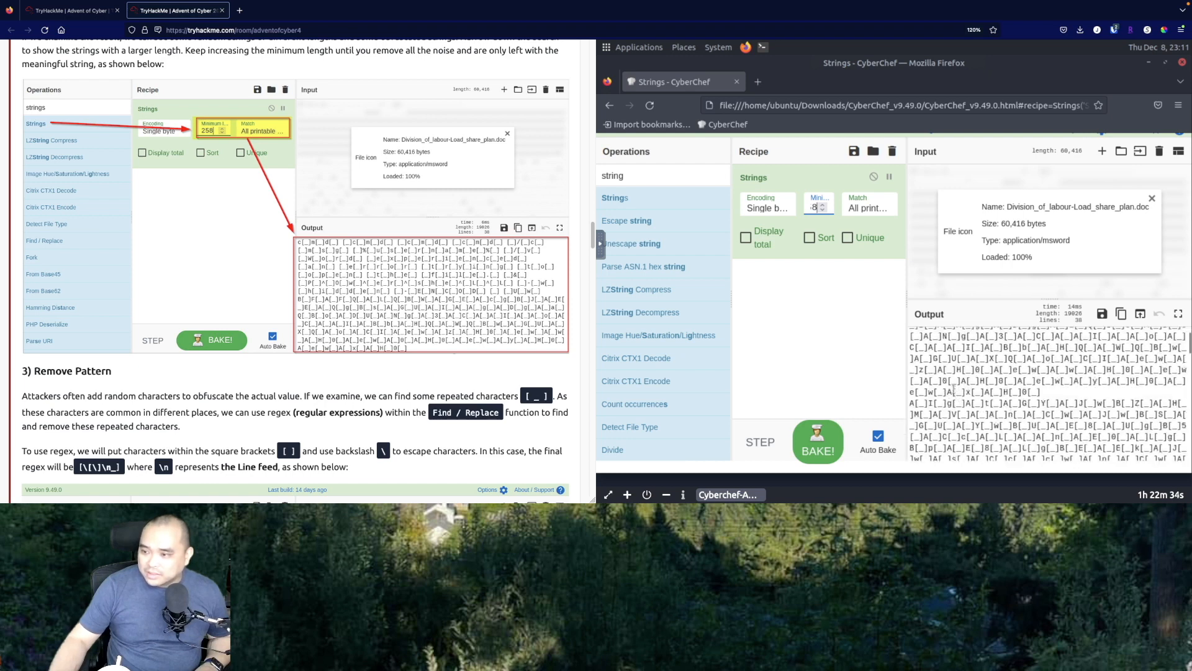
Set the Find / Replace operation's search regex to [\[\]\n_] to strip the brackets, underscores and line feeds
{"action": "scroll", "coordinate": [953, 386], "scroll_direction": "up", "scroll_amount": 5}
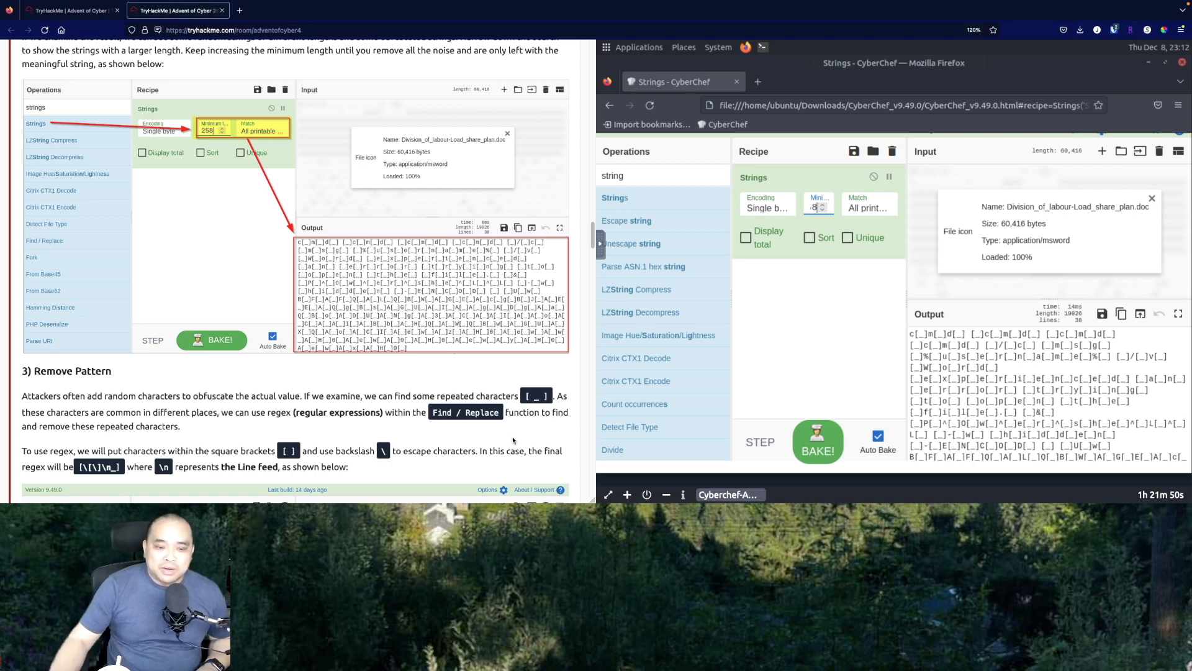
{"action": "mouse_move", "coordinate": [644, 275]}
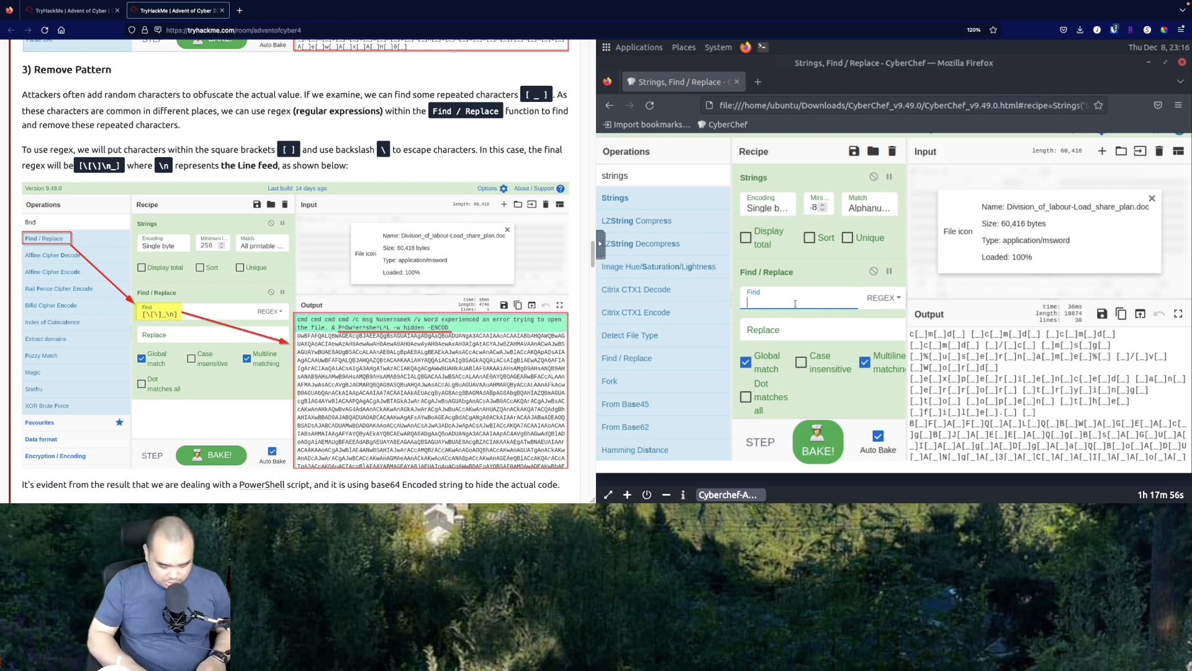
{"action": "type", "text": "[]"}
{"action": "key", "text": "Left"}
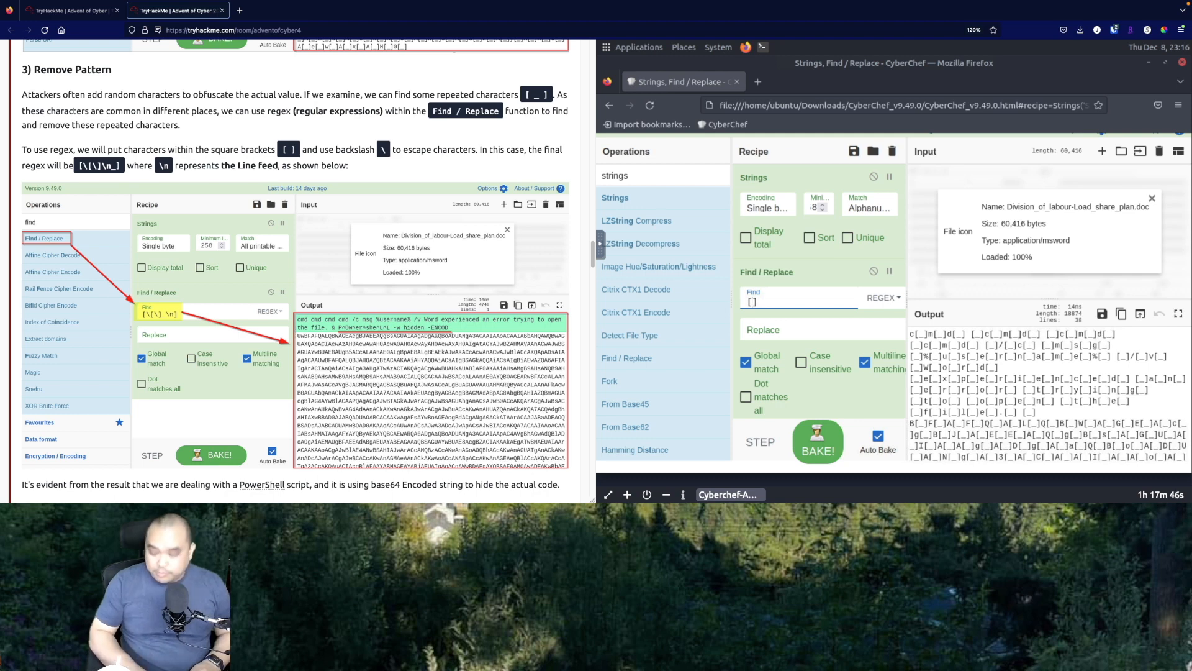
{"action": "type", "text": "\\"}
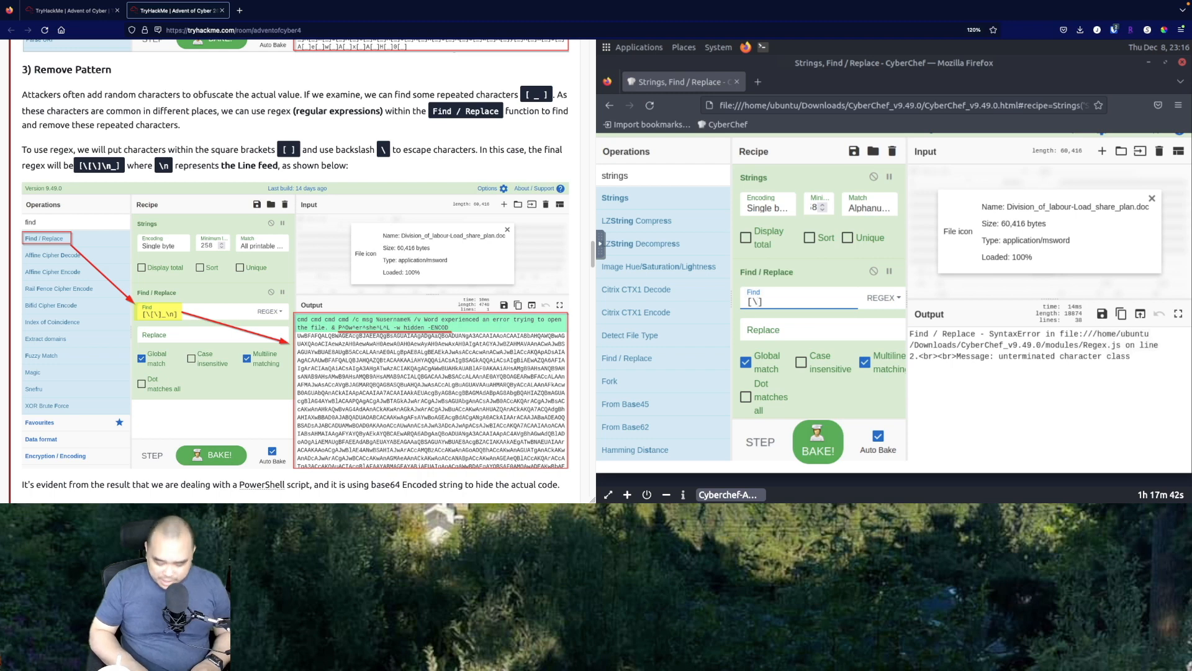
{"action": "type", "text": "[]"}
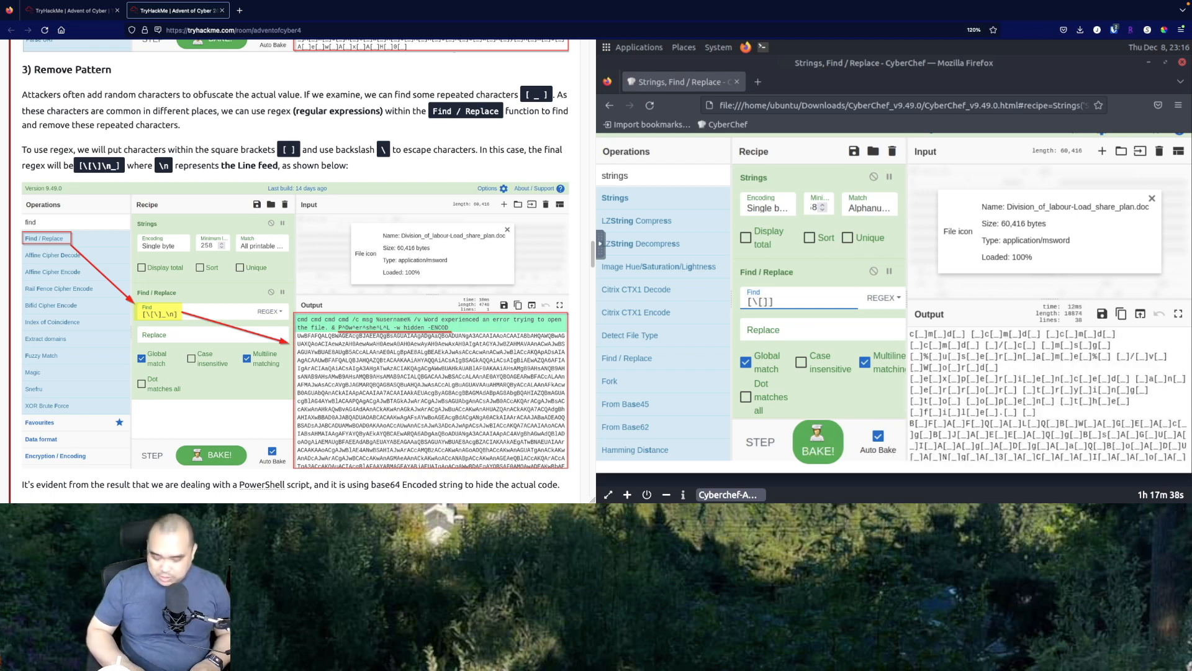
{"action": "type", "text": "\\"}
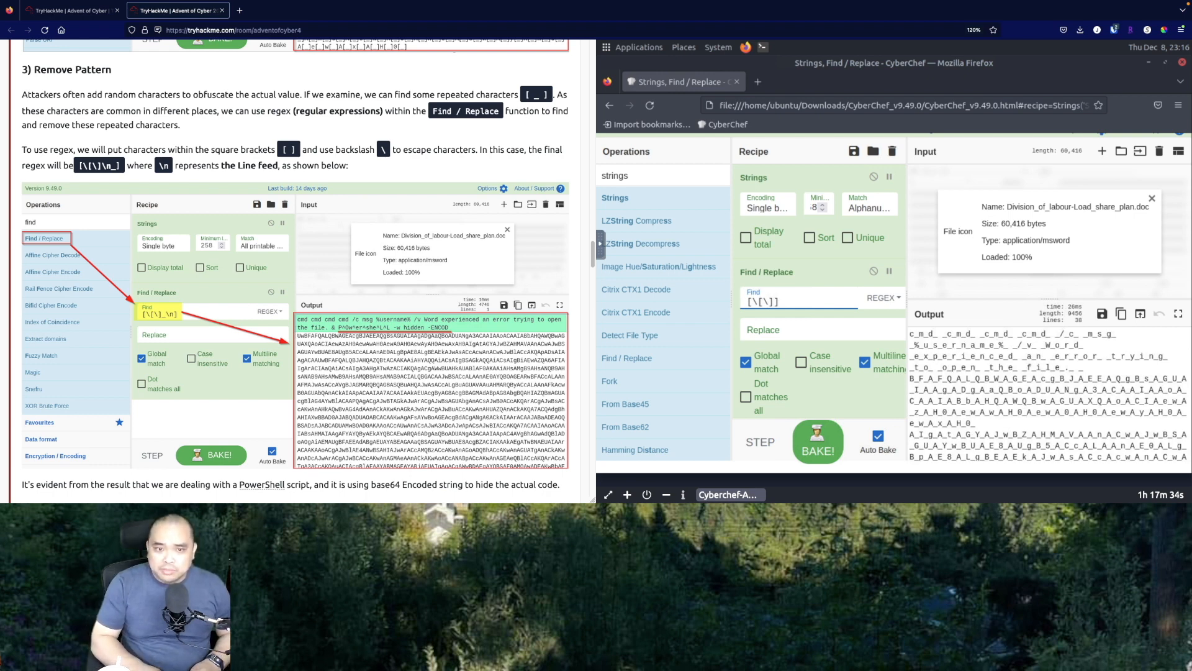
{"action": "type", "text": "\\"}
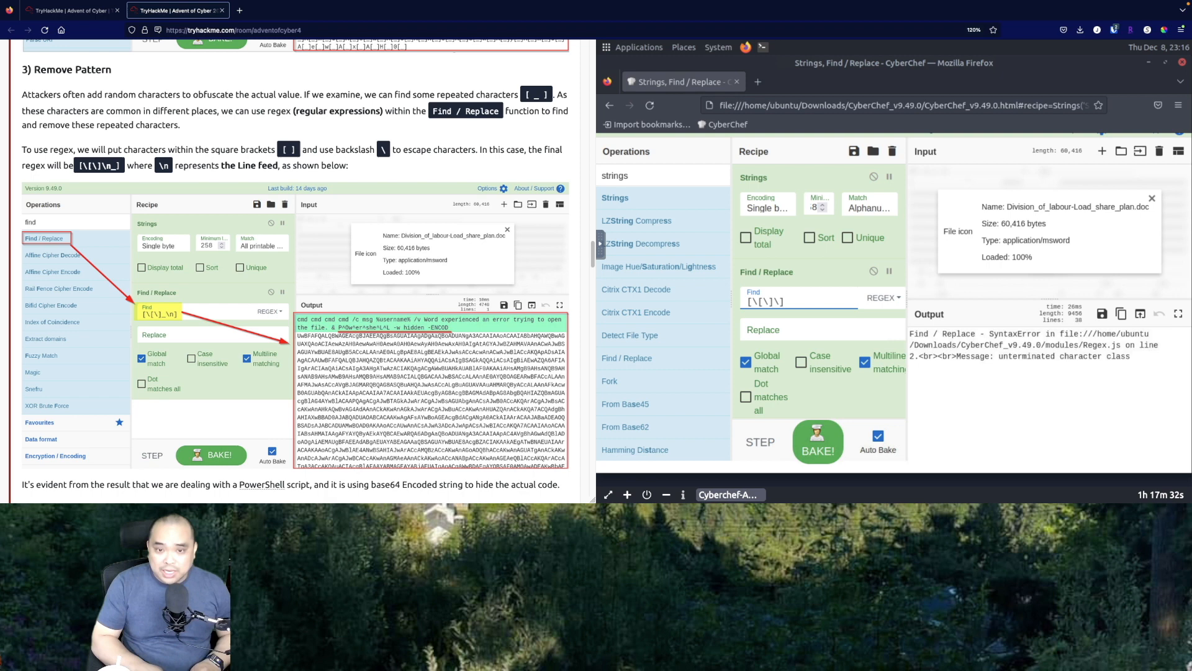
{"action": "type", "text": "n"}
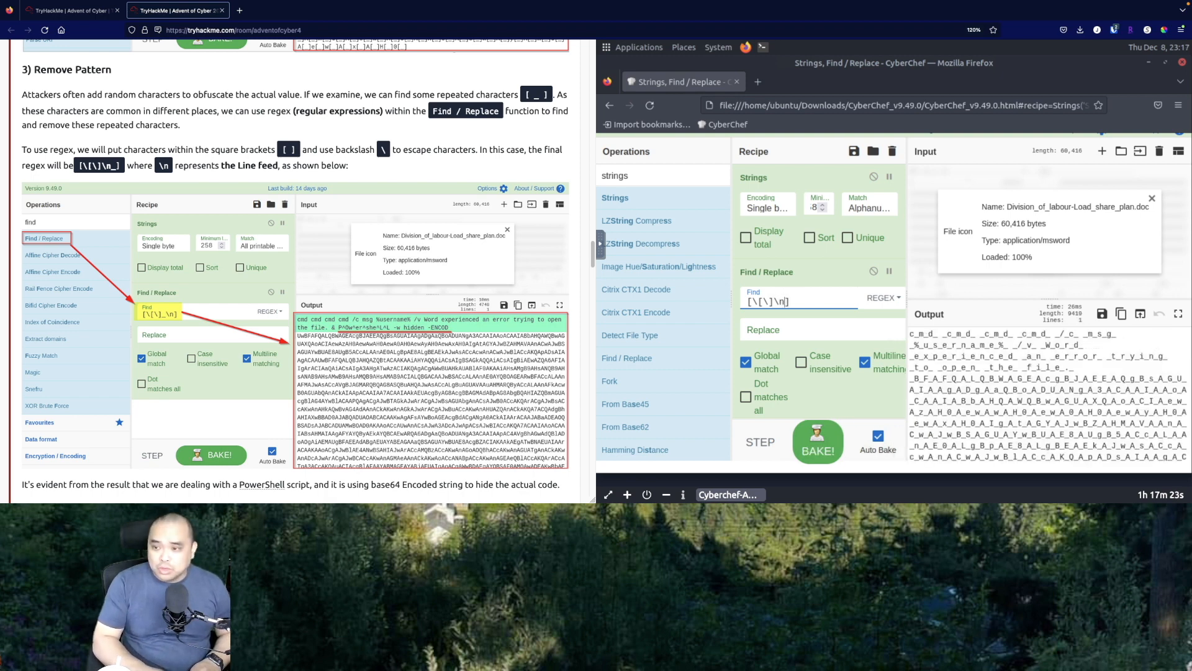
{"action": "type", "text": "_"}
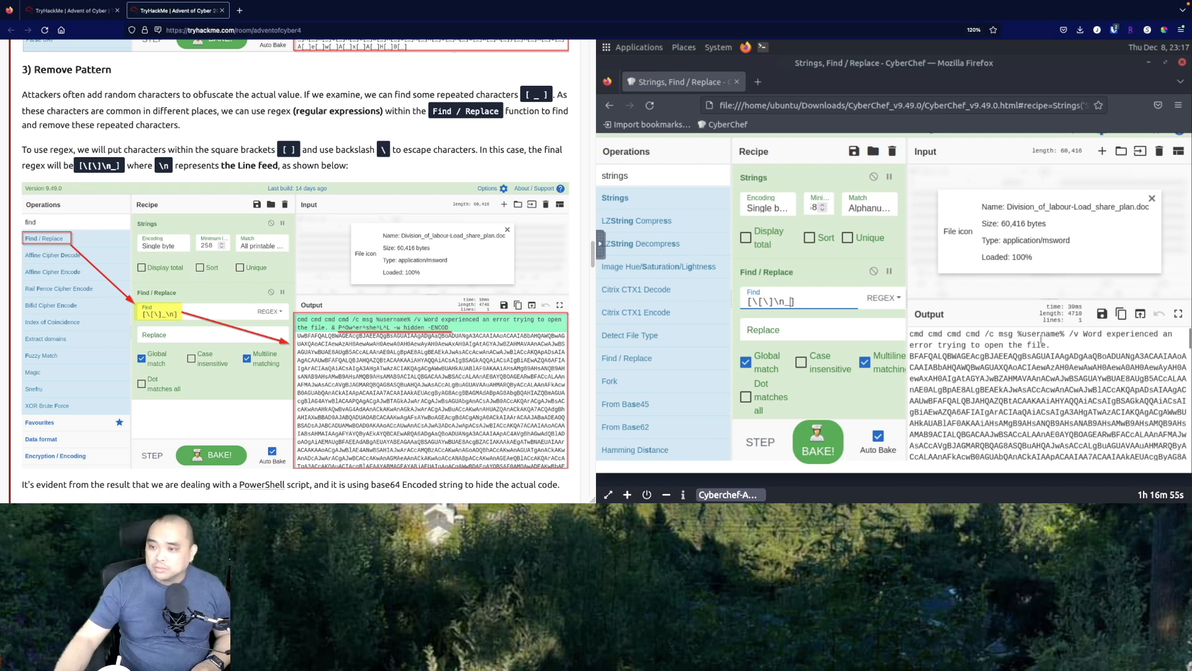
Find the Drop bytes operation and add it to the recipe after Find / Replace
{"action": "scroll", "coordinate": [292, 398], "scroll_direction": "down", "scroll_amount": 2}
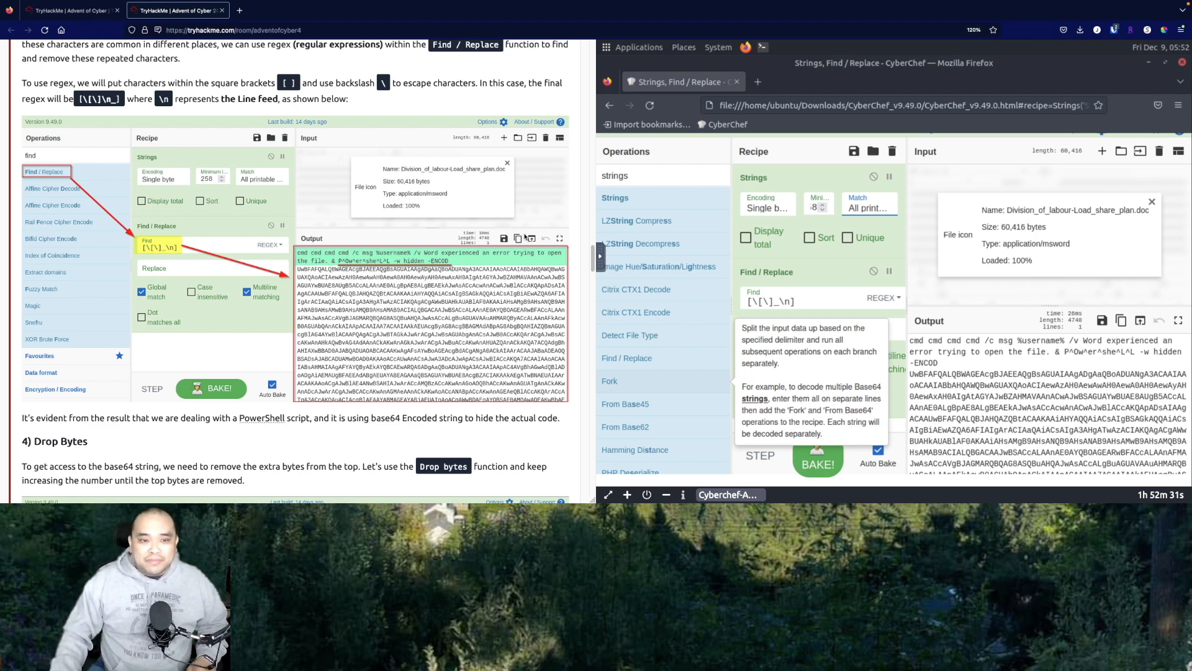
{"action": "left_click_drag", "start_coordinate": [79, 99], "coordinate": [109, 102]}
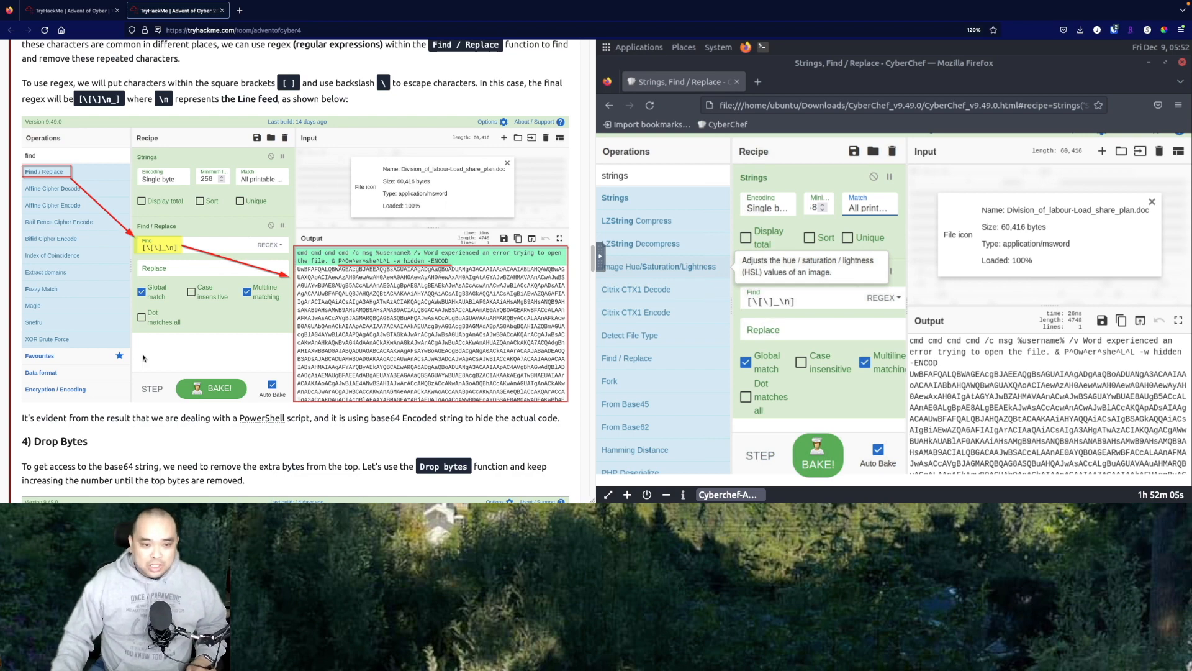
{"action": "scroll", "coordinate": [148, 355], "scroll_direction": "down", "scroll_amount": 1}
{"action": "scroll", "coordinate": [148, 355], "scroll_direction": "down", "scroll_amount": 5}
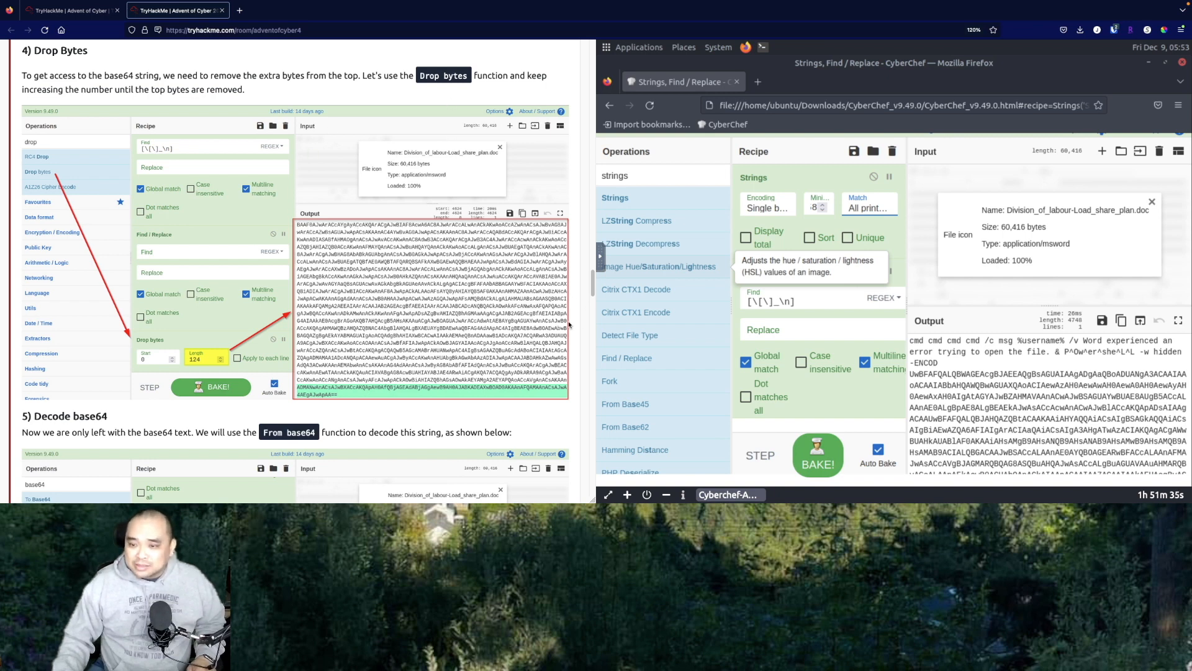
{"action": "double_click", "coordinate": [632, 177]}
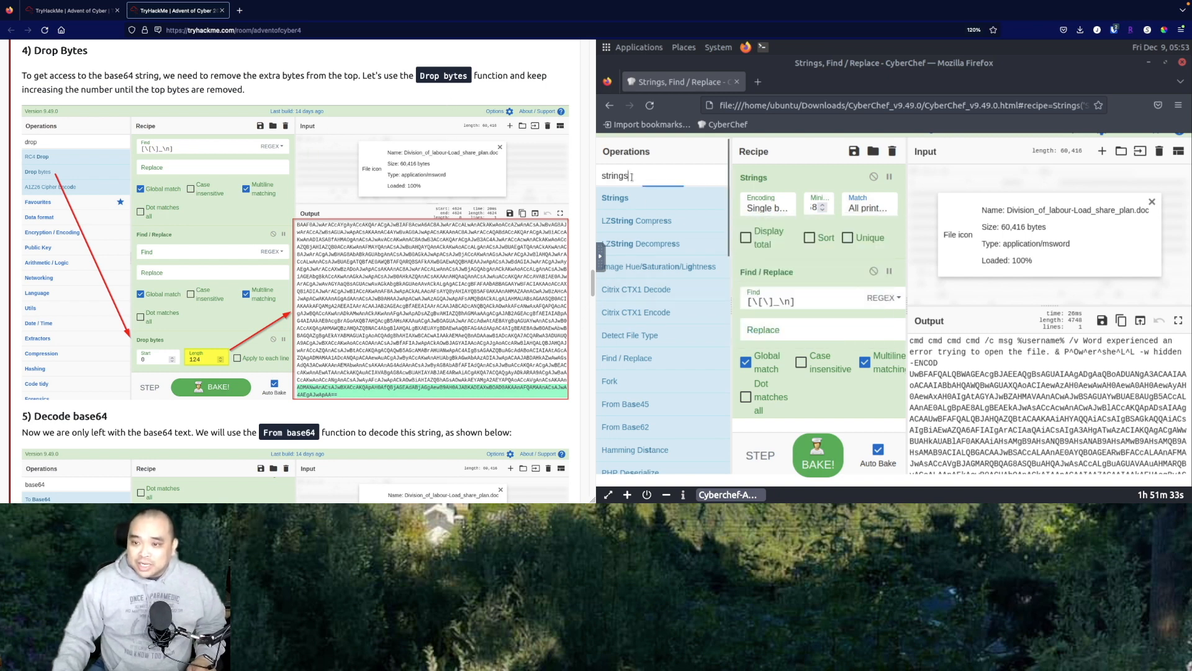
{"action": "type", "text": "dr"}
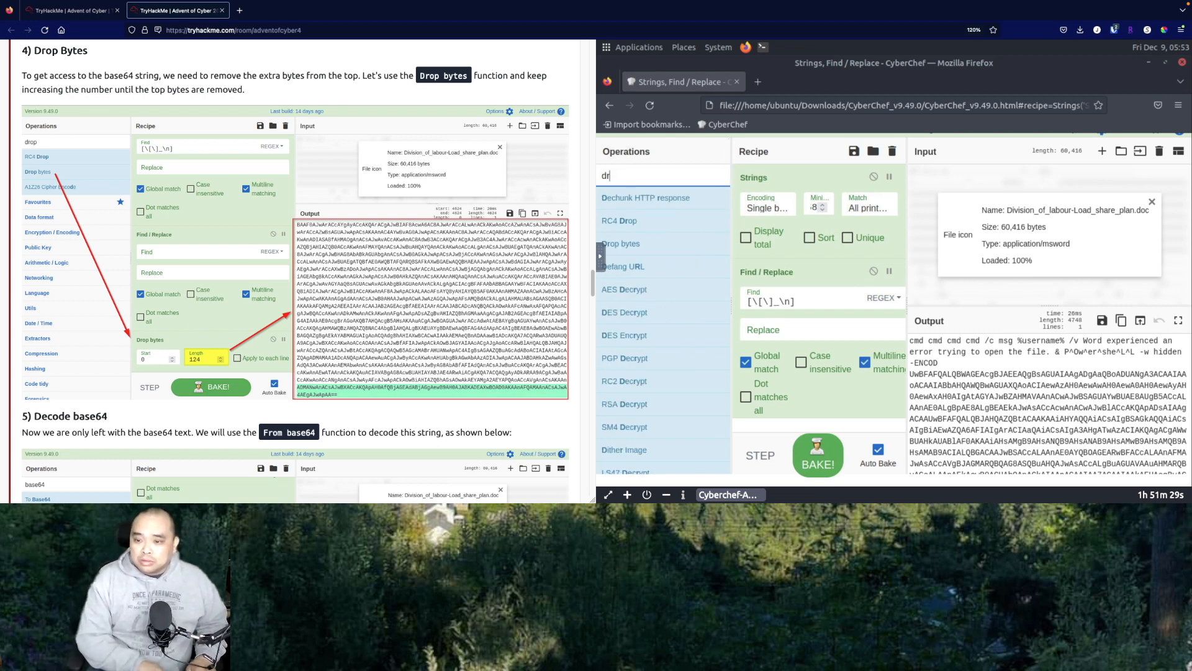
{"action": "type", "text": "op"}
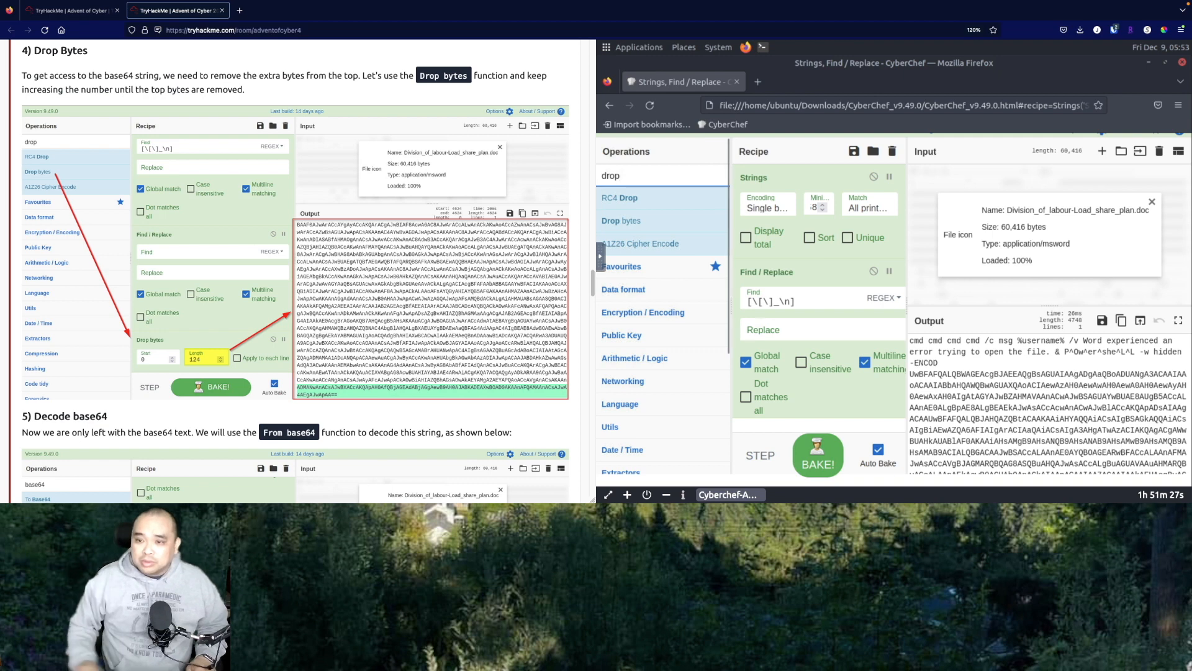
{"action": "left_click_drag", "start_coordinate": [624, 222], "coordinate": [782, 419]}
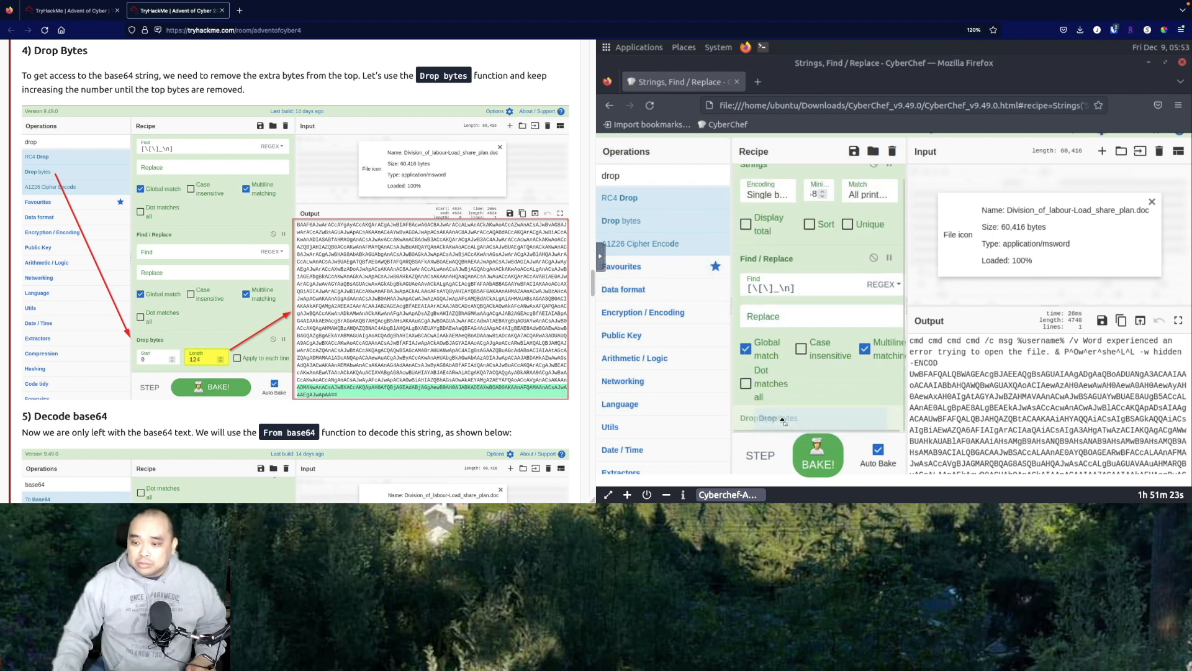
{"action": "scroll", "coordinate": [793, 364], "scroll_direction": "down", "scroll_amount": 1}
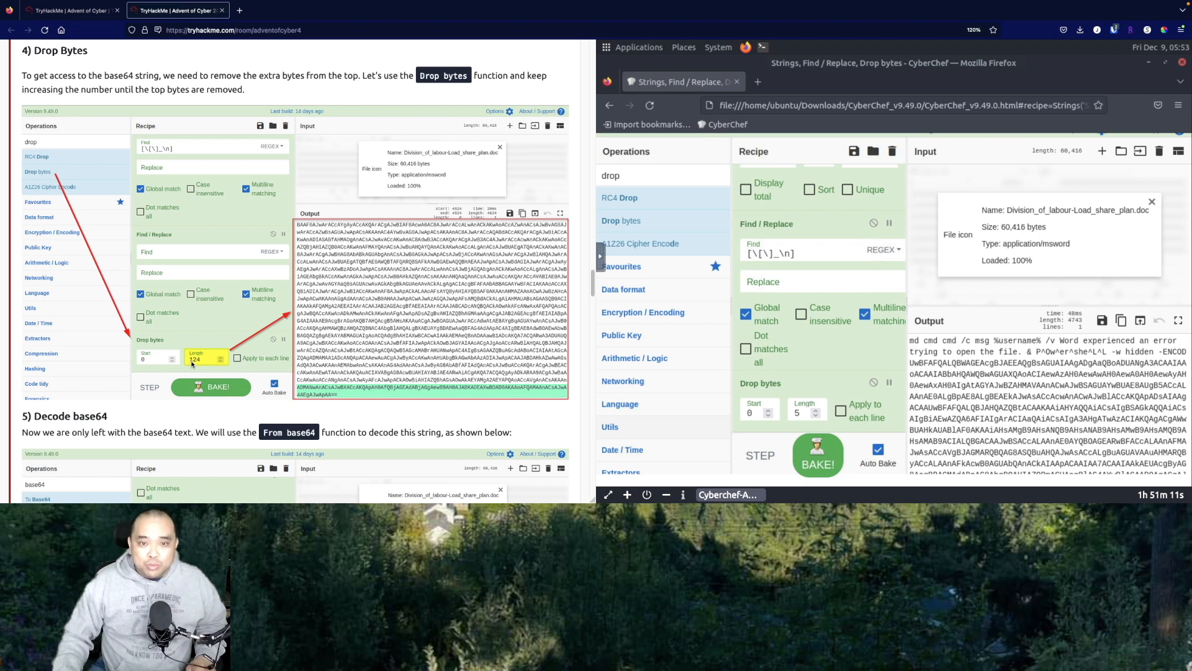
Raise the Drop bytes length incrementally to 124 to remove the command text preceding the base64 string
{"action": "left_click", "coordinate": [817, 414]}
{"action": "left_click", "coordinate": [816, 414]}
{"action": "left_click", "coordinate": [816, 413]}
{"action": "left_click", "coordinate": [817, 414]}
{"action": "left_click", "coordinate": [817, 413]}
{"action": "left_click", "coordinate": [816, 414]}
{"action": "left_click", "coordinate": [817, 414]}
{"action": "double_click", "coordinate": [817, 413]}
{"action": "double_click", "coordinate": [816, 413]}
{"action": "double_click", "coordinate": [816, 413]}
{"action": "double_click", "coordinate": [817, 414]}
{"action": "double_click", "coordinate": [816, 414]}
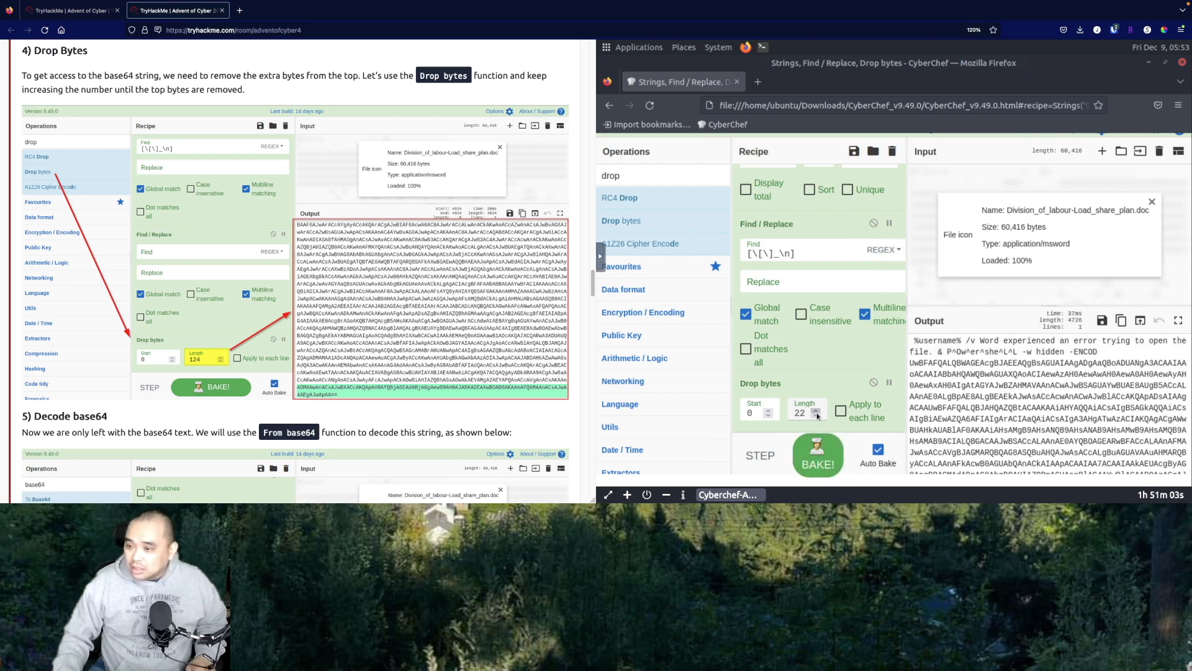
{"action": "double_click", "coordinate": [816, 414]}
{"action": "double_click", "coordinate": [817, 414]}
{"action": "double_click", "coordinate": [817, 413]}
{"action": "double_click", "coordinate": [817, 413]}
{"action": "double_click", "coordinate": [817, 414]}
{"action": "double_click", "coordinate": [817, 414]}
{"action": "double_click", "coordinate": [817, 413]}
{"action": "double_click", "coordinate": [817, 414]}
{"action": "double_click", "coordinate": [816, 414]}
{"action": "double_click", "coordinate": [817, 414]}
{"action": "double_click", "coordinate": [816, 414]}
{"action": "double_click", "coordinate": [817, 413]}
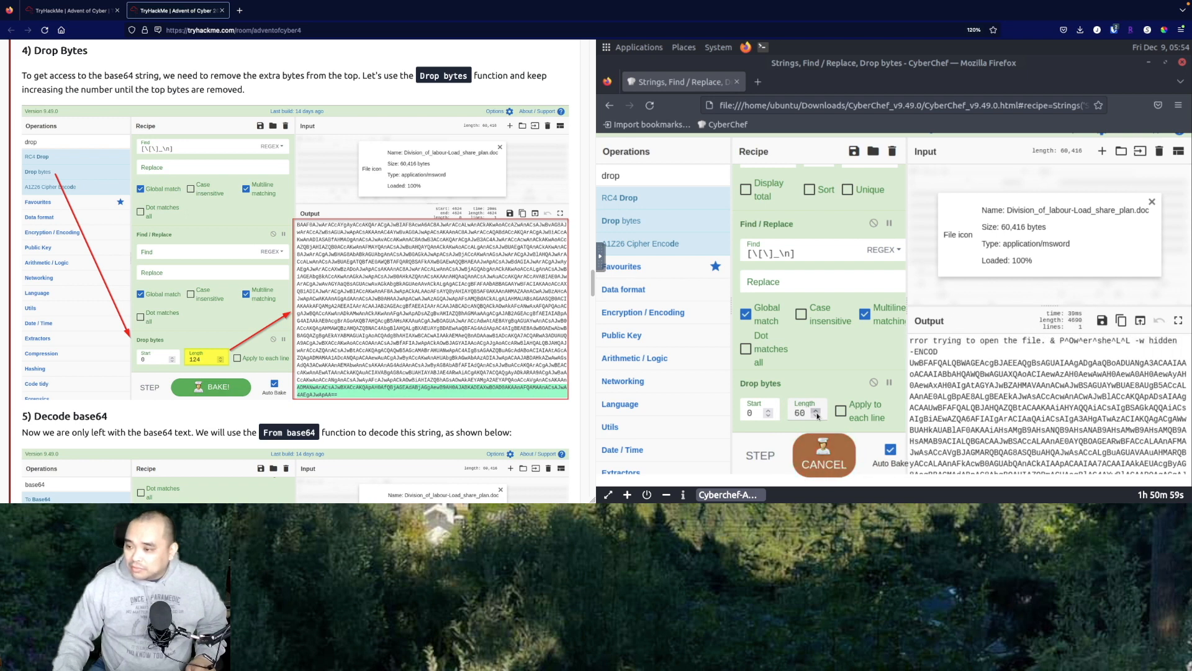
{"action": "double_click", "coordinate": [816, 413]}
{"action": "double_click", "coordinate": [817, 414]}
{"action": "double_click", "coordinate": [816, 413]}
{"action": "double_click", "coordinate": [817, 414]}
{"action": "double_click", "coordinate": [817, 413]}
{"action": "double_click", "coordinate": [817, 414]}
{"action": "double_click", "coordinate": [817, 414]}
{"action": "double_click", "coordinate": [817, 414]}
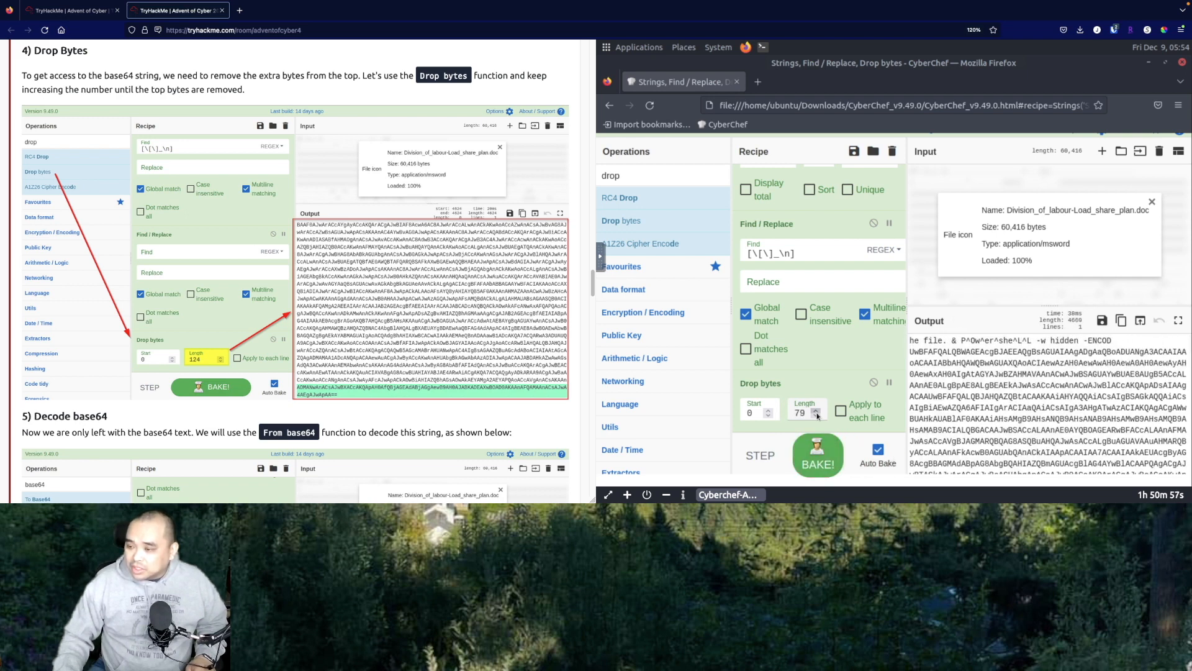
{"action": "double_click", "coordinate": [816, 414]}
{"action": "double_click", "coordinate": [817, 414]}
{"action": "double_click", "coordinate": [817, 414]}
{"action": "double_click", "coordinate": [817, 413]}
{"action": "double_click", "coordinate": [816, 414]}
{"action": "double_click", "coordinate": [817, 414]}
{"action": "double_click", "coordinate": [817, 414]}
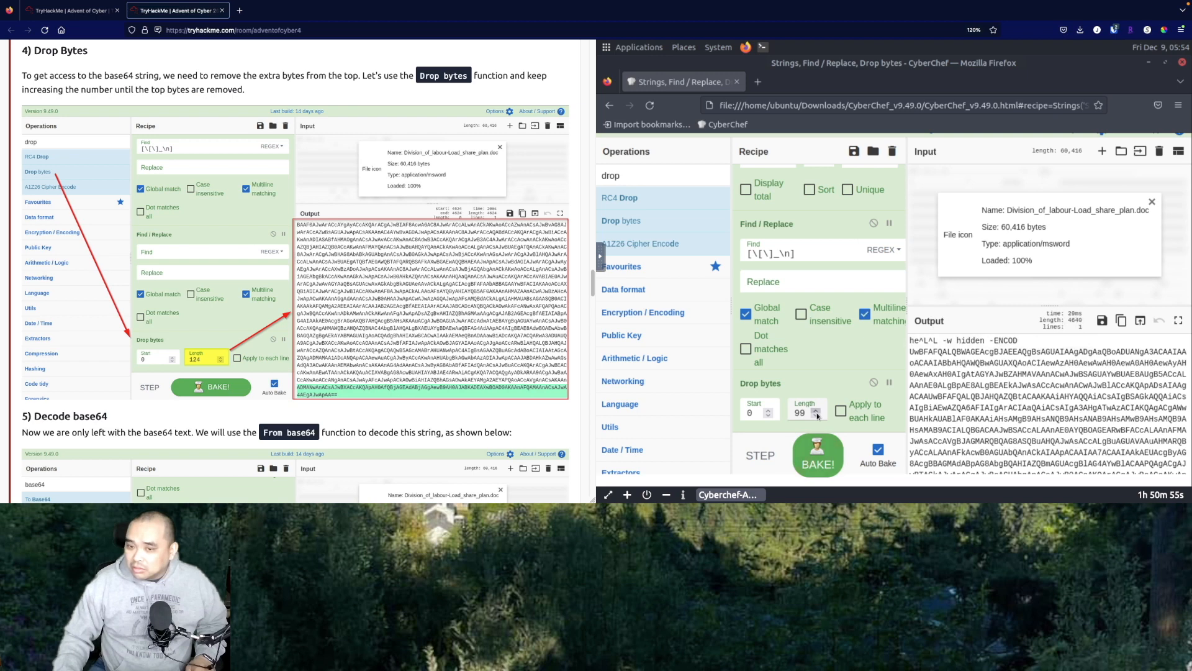
{"action": "double_click", "coordinate": [817, 414]}
{"action": "double_click", "coordinate": [816, 414]}
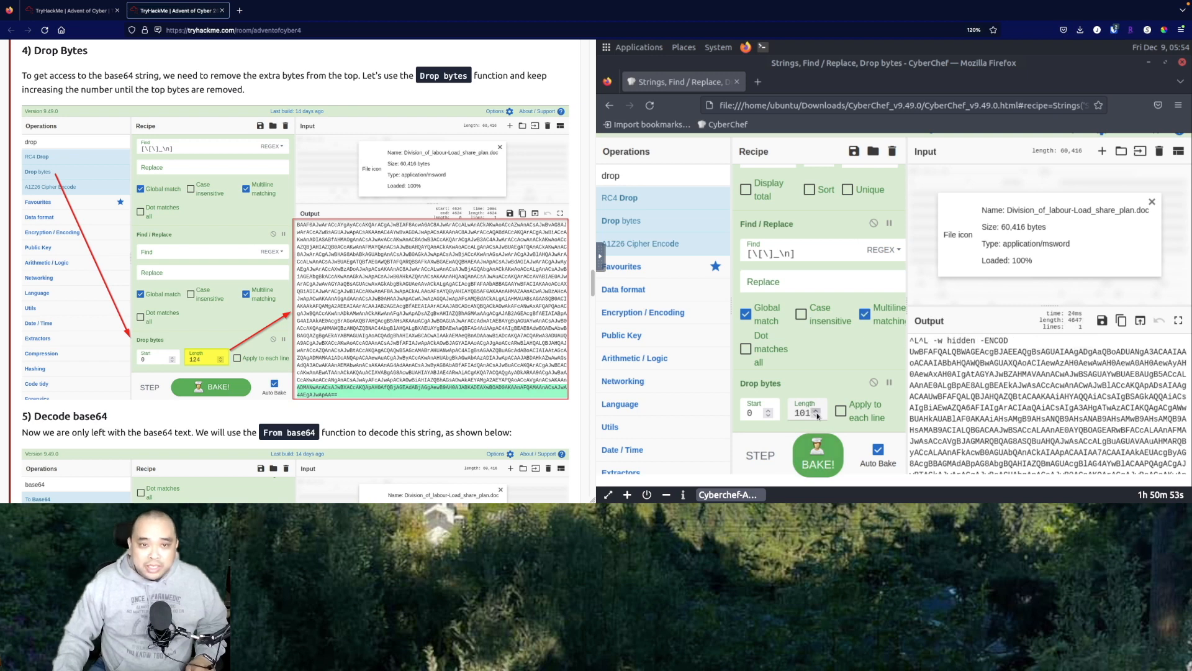
{"action": "double_click", "coordinate": [817, 413]}
{"action": "double_click", "coordinate": [817, 413]}
{"action": "double_click", "coordinate": [816, 414]}
{"action": "double_click", "coordinate": [817, 414]}
{"action": "left_click", "coordinate": [816, 413]}
{"action": "double_click", "coordinate": [816, 414]}
{"action": "left_click", "coordinate": [817, 413]}
{"action": "double_click", "coordinate": [816, 413]}
{"action": "left_click", "coordinate": [817, 413]}
{"action": "double_click", "coordinate": [817, 413]}
{"action": "double_click", "coordinate": [816, 413]}
{"action": "left_click", "coordinate": [817, 414]}
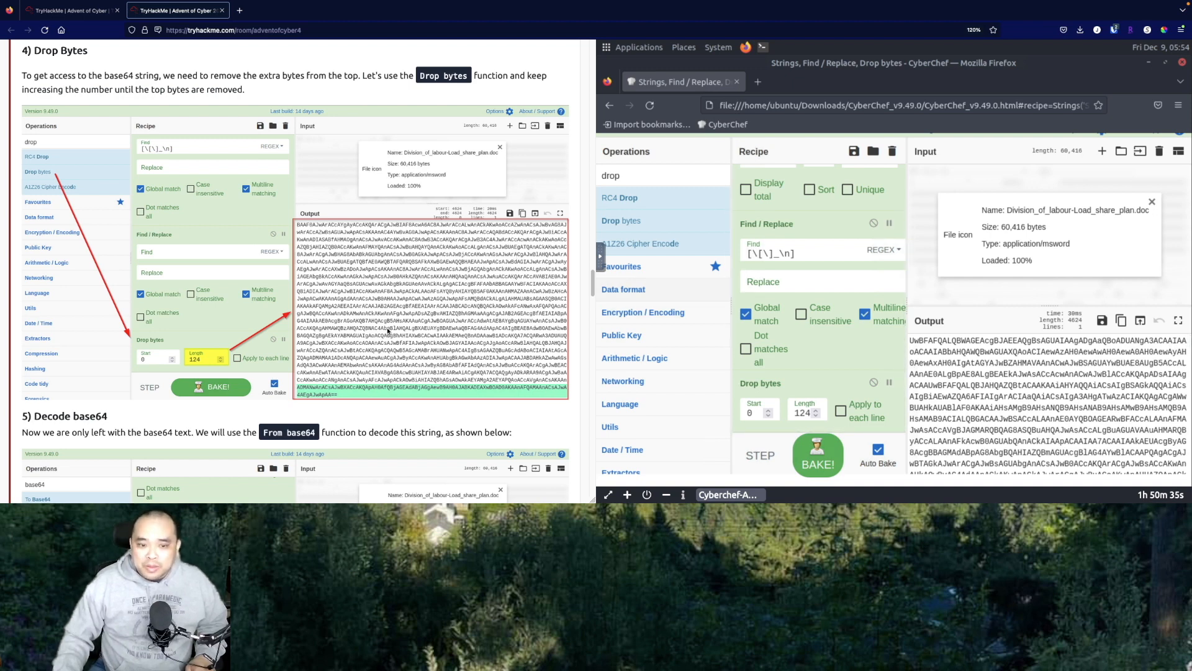
Search the operations for "from base" and add From Base64 to the recipe after Drop bytes
{"action": "scroll", "coordinate": [387, 331], "scroll_direction": "down", "scroll_amount": 1}
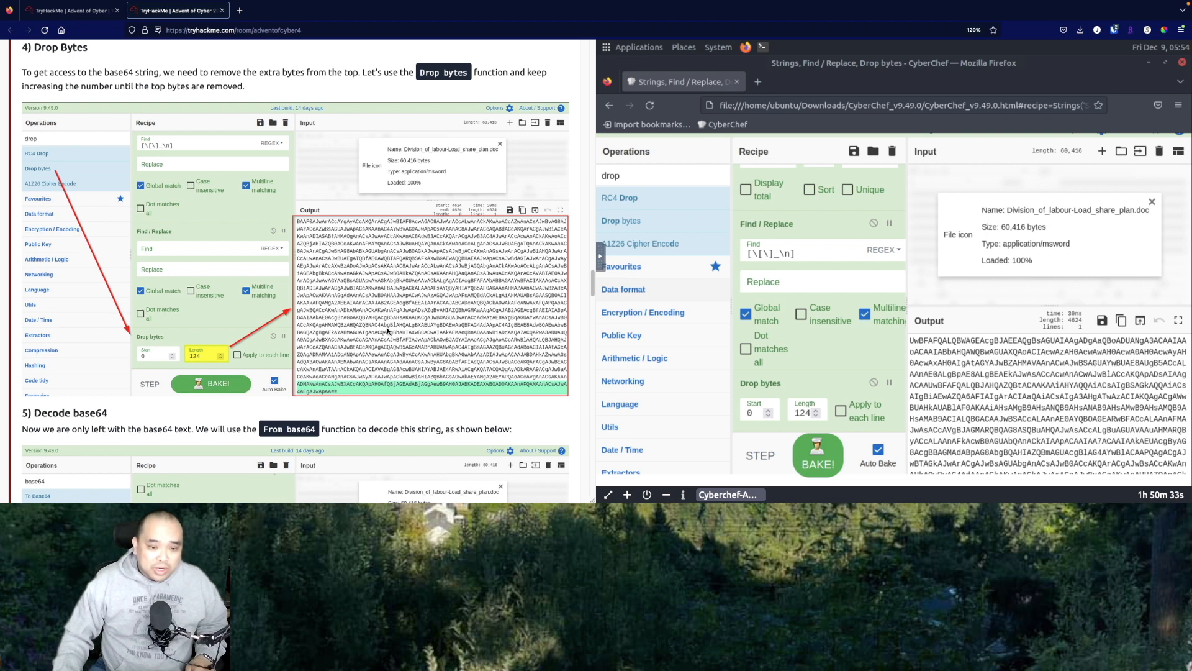
{"action": "scroll", "coordinate": [388, 331], "scroll_direction": "down", "scroll_amount": 1}
{"action": "scroll", "coordinate": [386, 326], "scroll_direction": "down", "scroll_amount": 2}
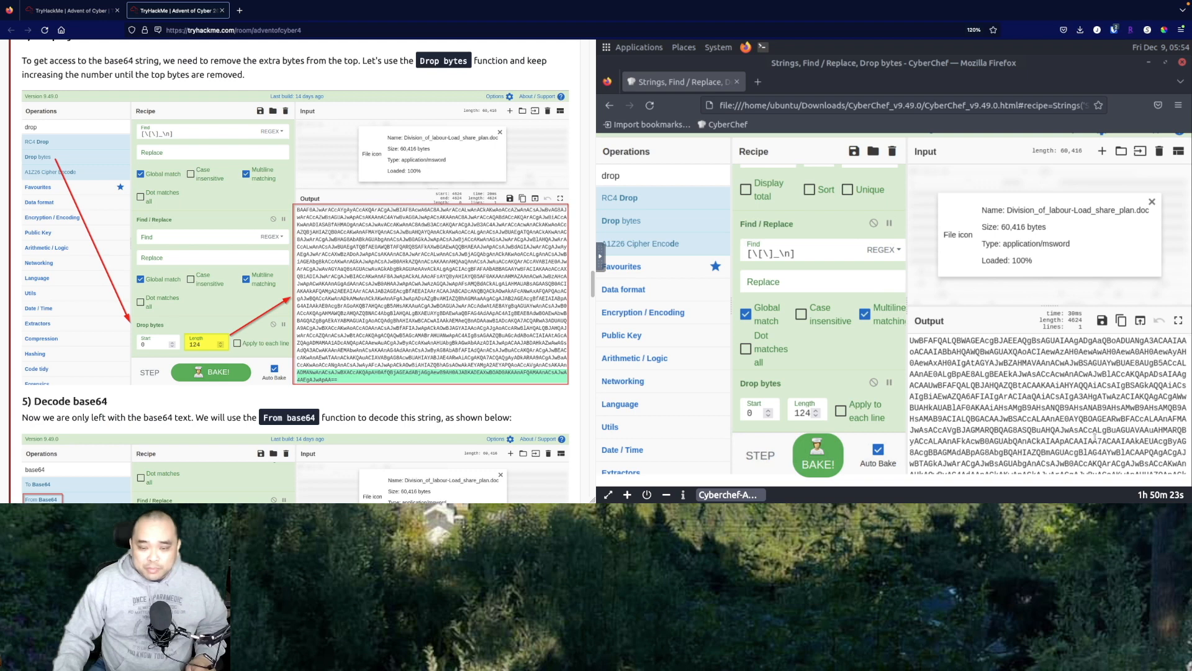
{"action": "scroll", "coordinate": [395, 414], "scroll_direction": "down", "scroll_amount": 2}
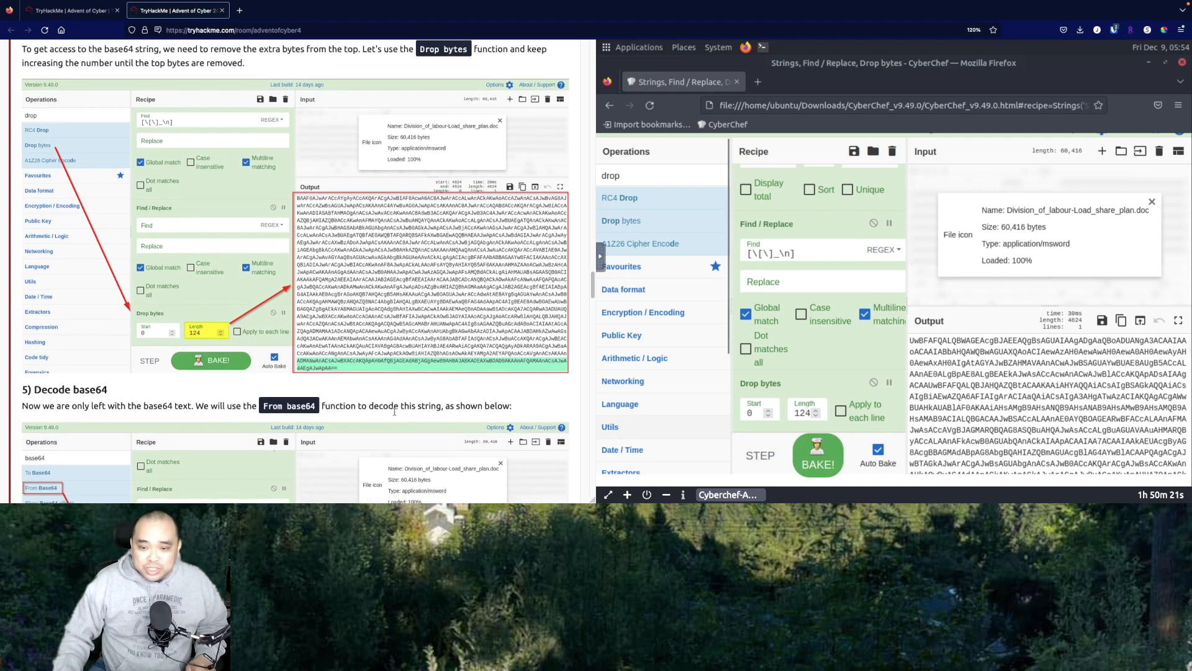
{"action": "scroll", "coordinate": [395, 414], "scroll_direction": "down", "scroll_amount": 3}
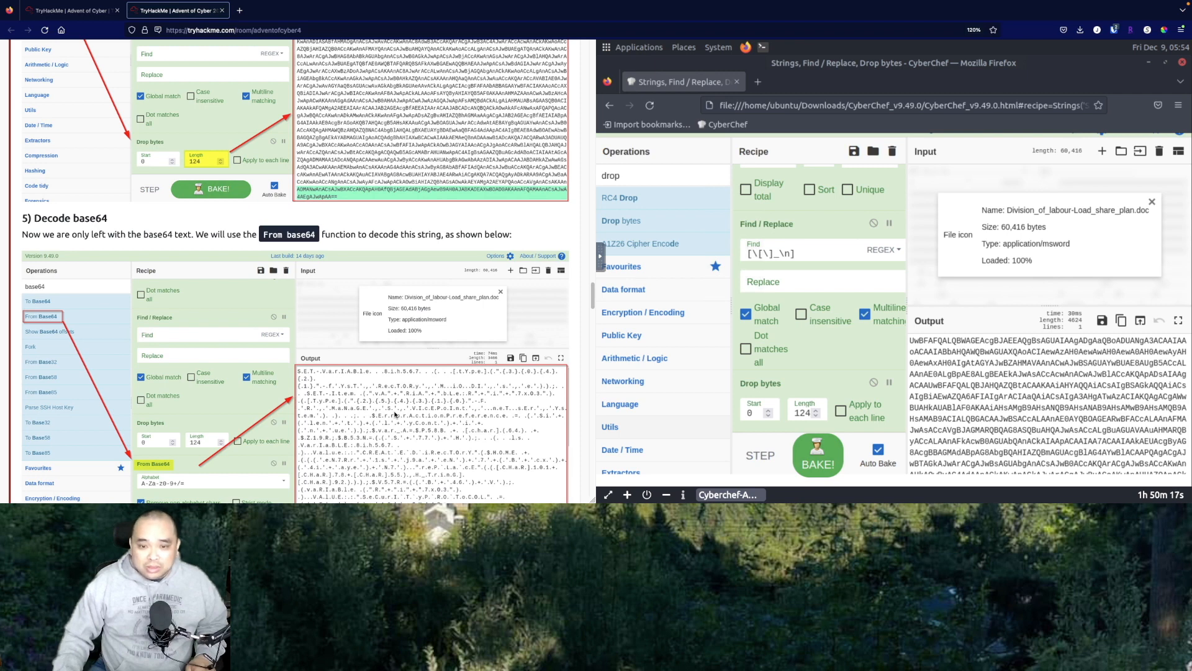
{"action": "double_click", "coordinate": [632, 177]}
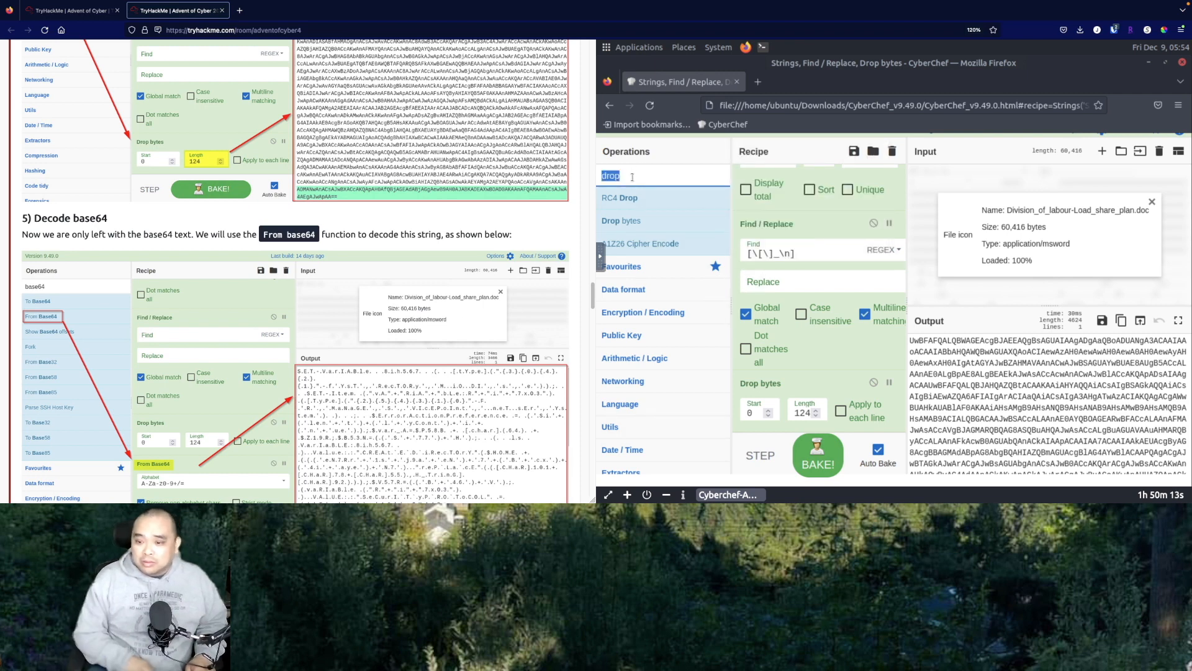
{"action": "type", "text": "from base"}
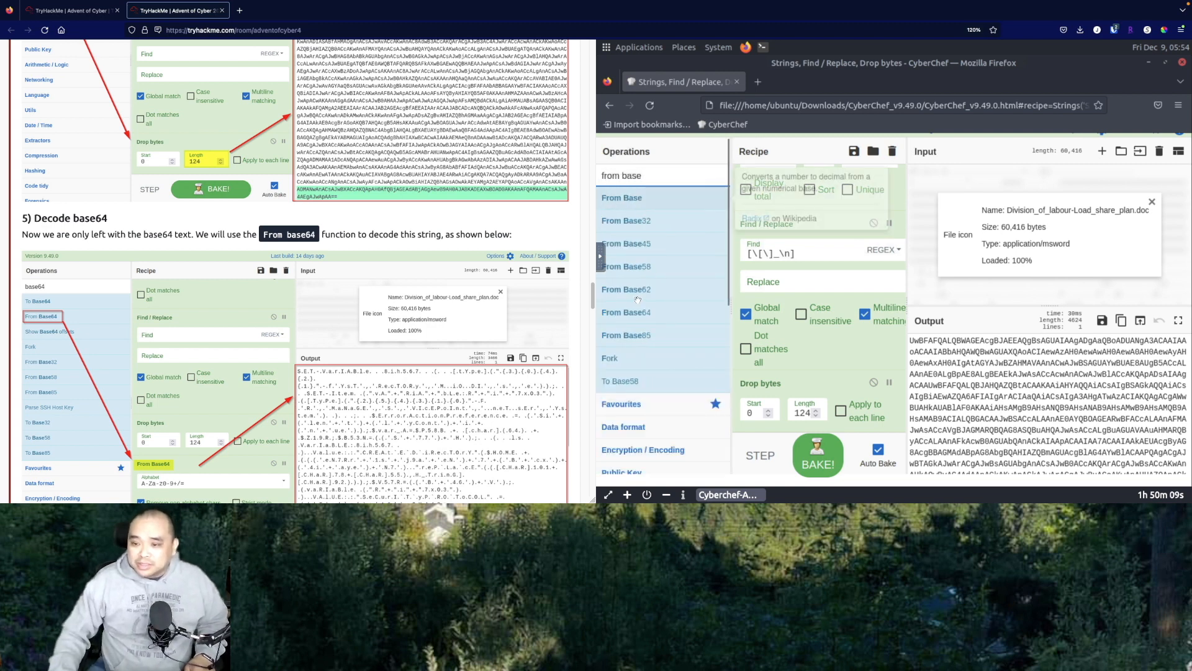
{"action": "left_click_drag", "start_coordinate": [634, 318], "coordinate": [804, 428]}
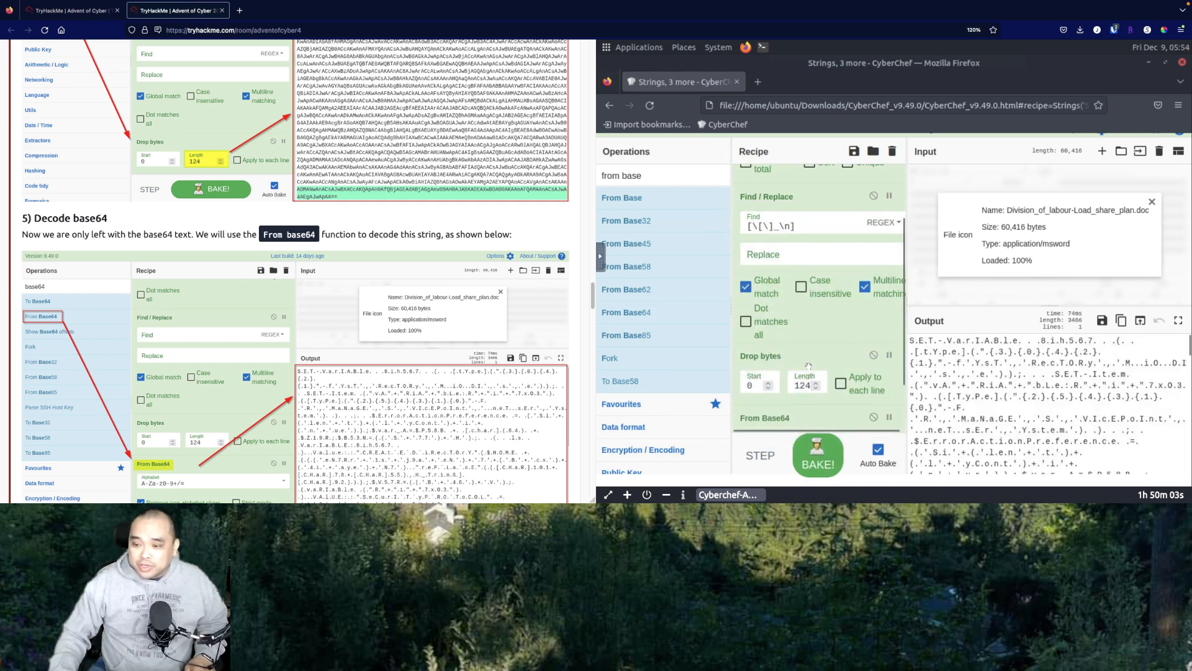
{"action": "scroll", "coordinate": [808, 366], "scroll_direction": "down", "scroll_amount": 2}
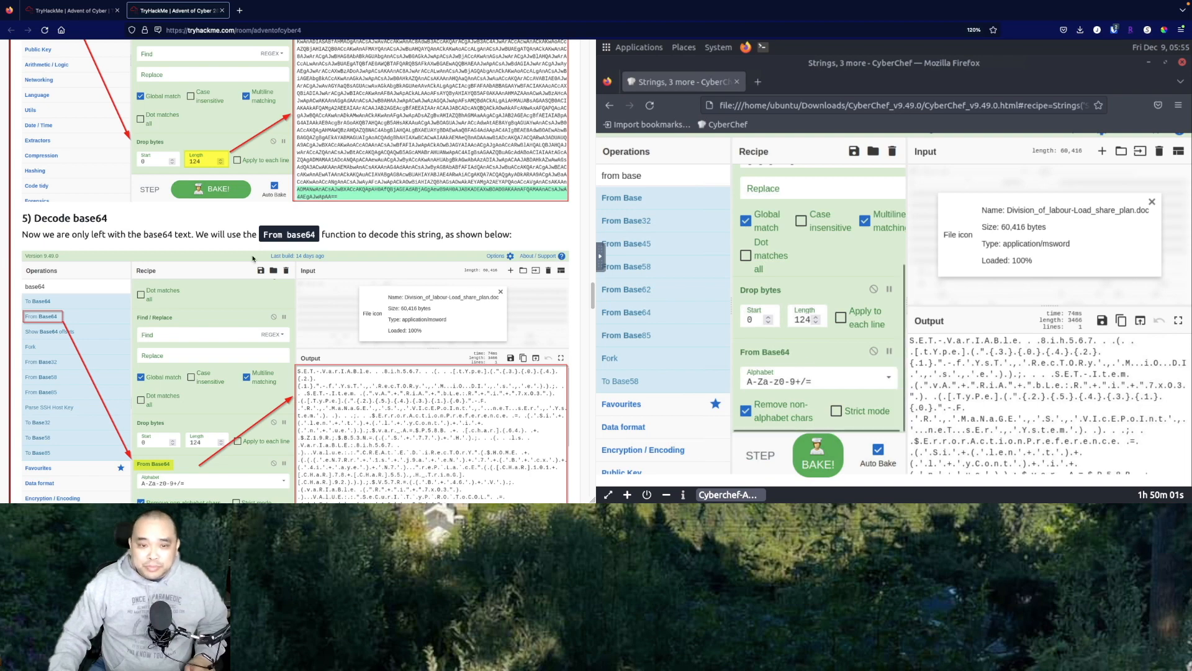
Review the Decode base64 example and read the Decode UTF-16 instructions on decoding the PowerShell script
{"action": "scroll", "coordinate": [284, 258], "scroll_direction": "down", "scroll_amount": 3}
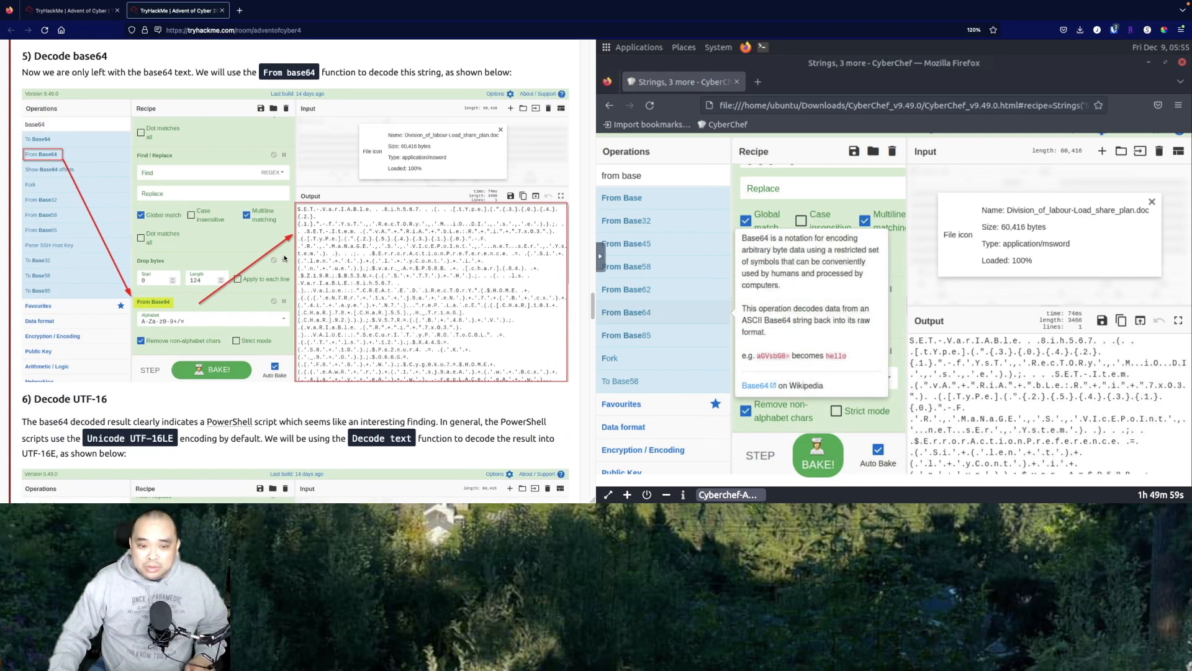
{"action": "scroll", "coordinate": [284, 257], "scroll_direction": "up", "scroll_amount": 1}
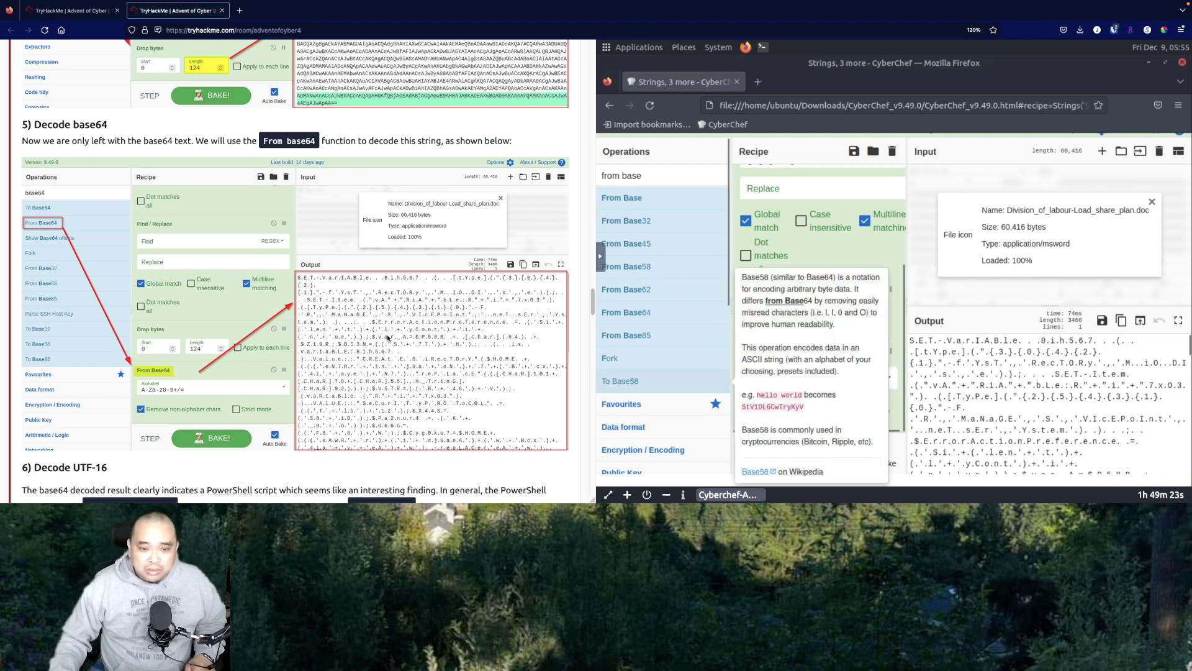
{"action": "scroll", "coordinate": [386, 334], "scroll_direction": "down", "scroll_amount": 1}
{"action": "scroll", "coordinate": [387, 334], "scroll_direction": "down", "scroll_amount": 3}
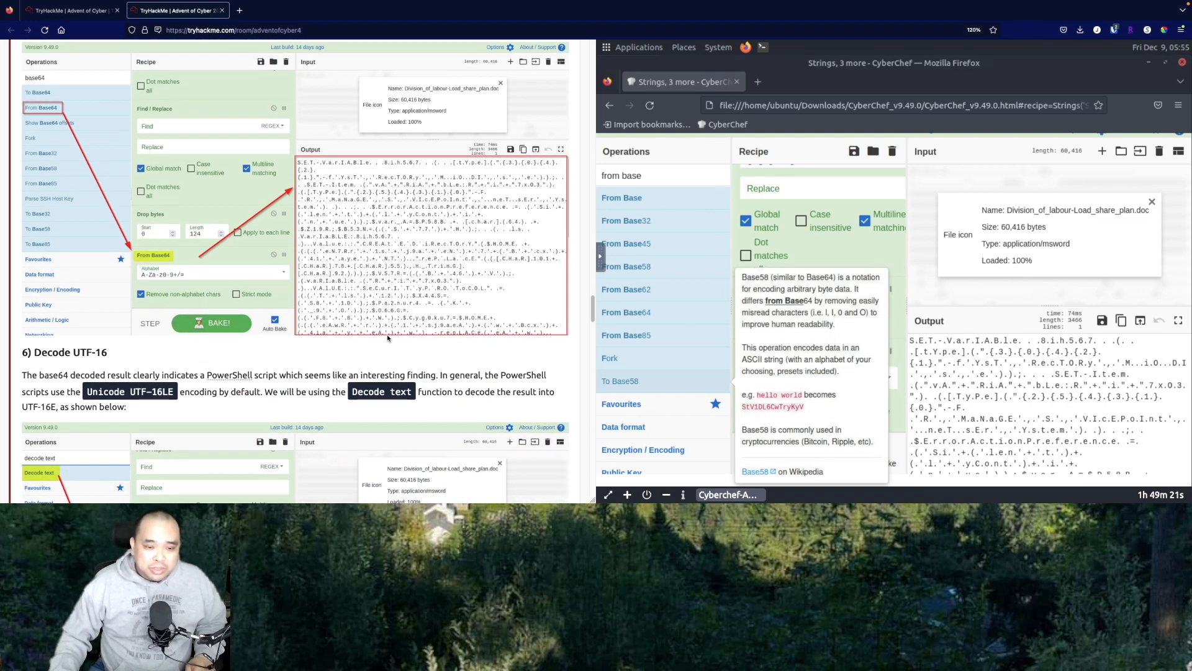
{"action": "scroll", "coordinate": [386, 334], "scroll_direction": "down", "scroll_amount": 1}
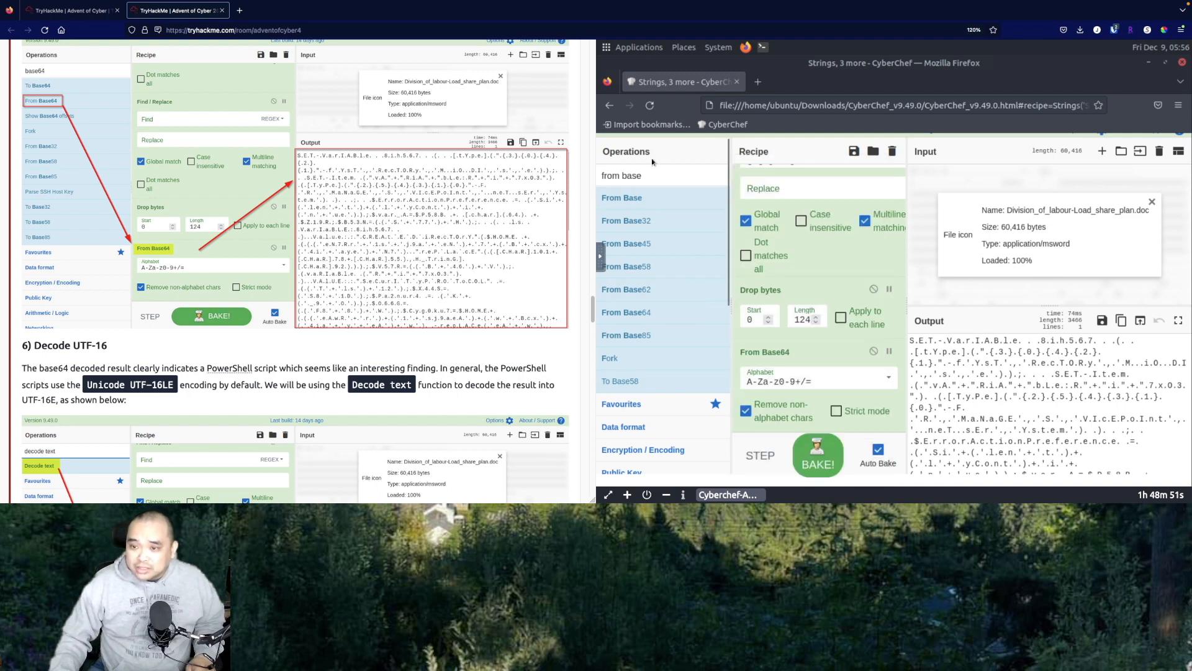
Search the operations for "decode", add Decode text after From Base64, and set its encoding to UTF-16LE (1200)
{"action": "double_click", "coordinate": [648, 174]}
{"action": "key", "text": "ctrl+a"}
{"action": "type", "text": "decod"}
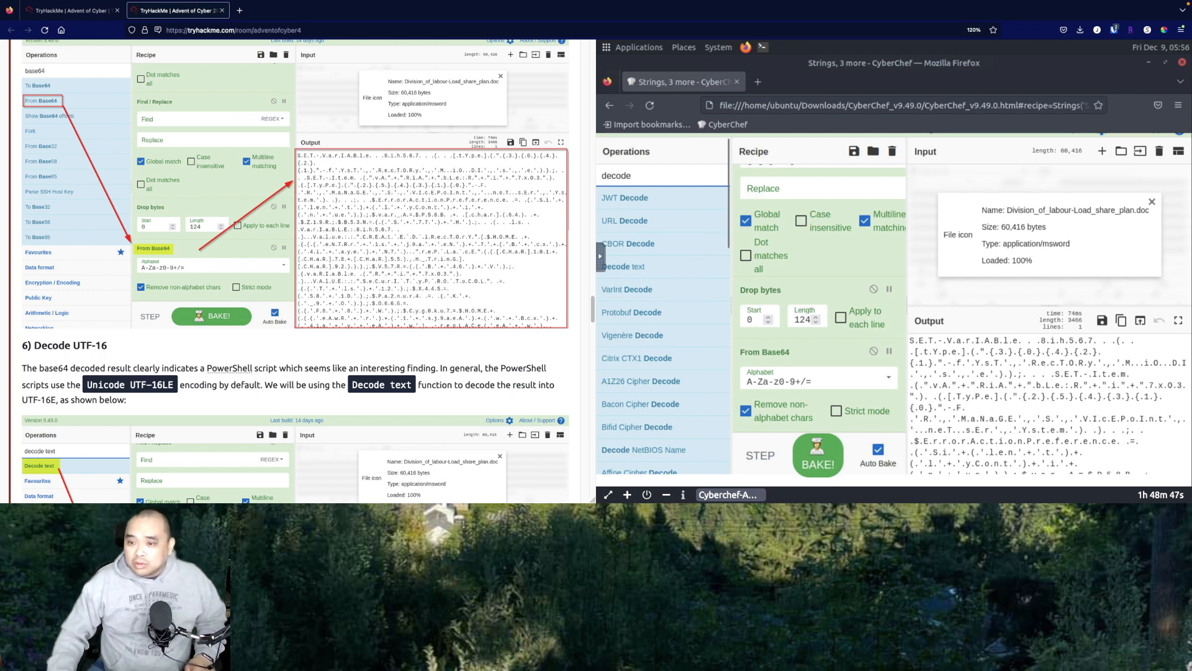
{"action": "type", "text": "e"}
{"action": "left_click_drag", "start_coordinate": [638, 266], "coordinate": [787, 422]}
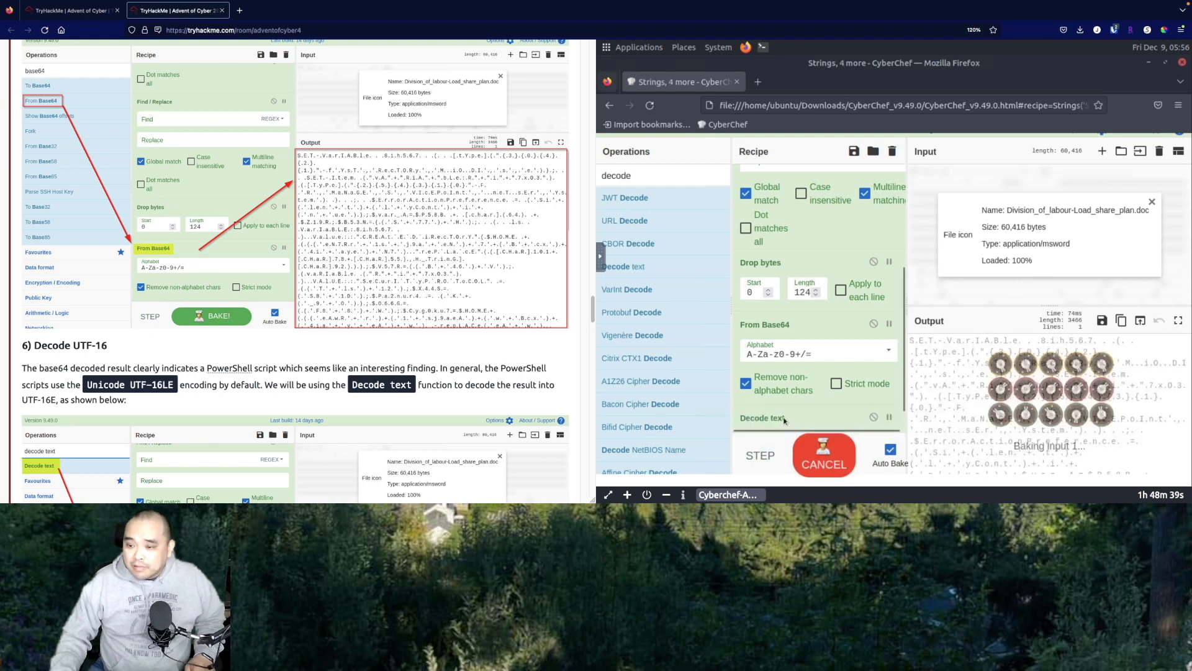
{"action": "scroll", "coordinate": [787, 377], "scroll_direction": "down", "scroll_amount": 1}
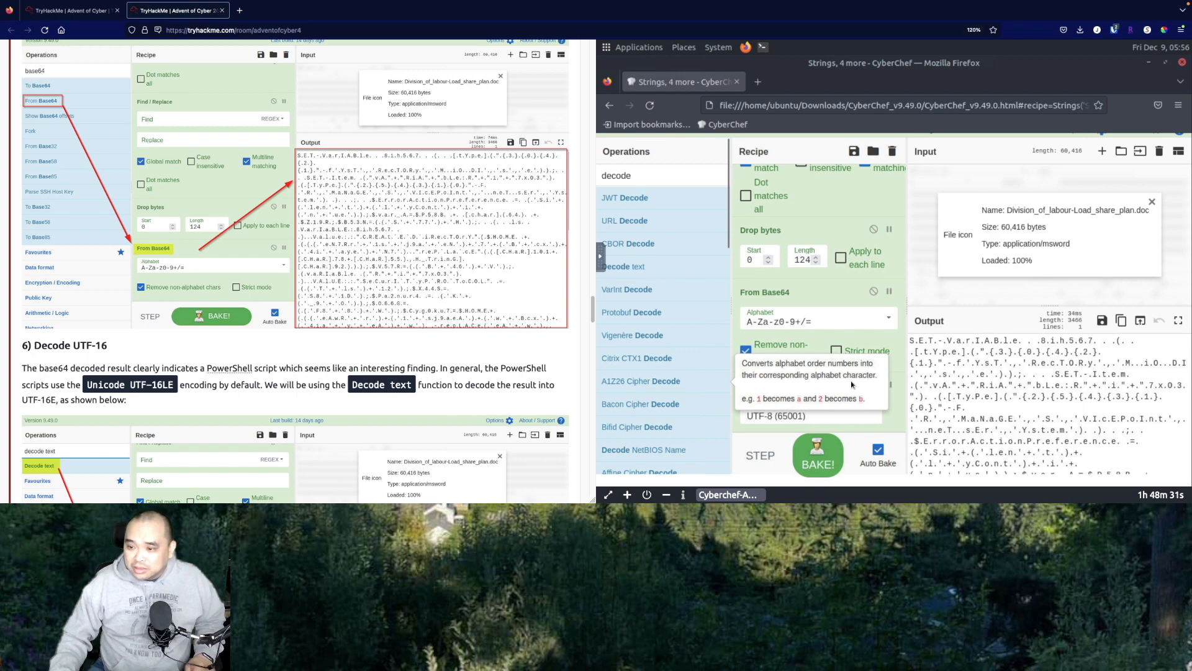
{"action": "left_click", "coordinate": [838, 420]}
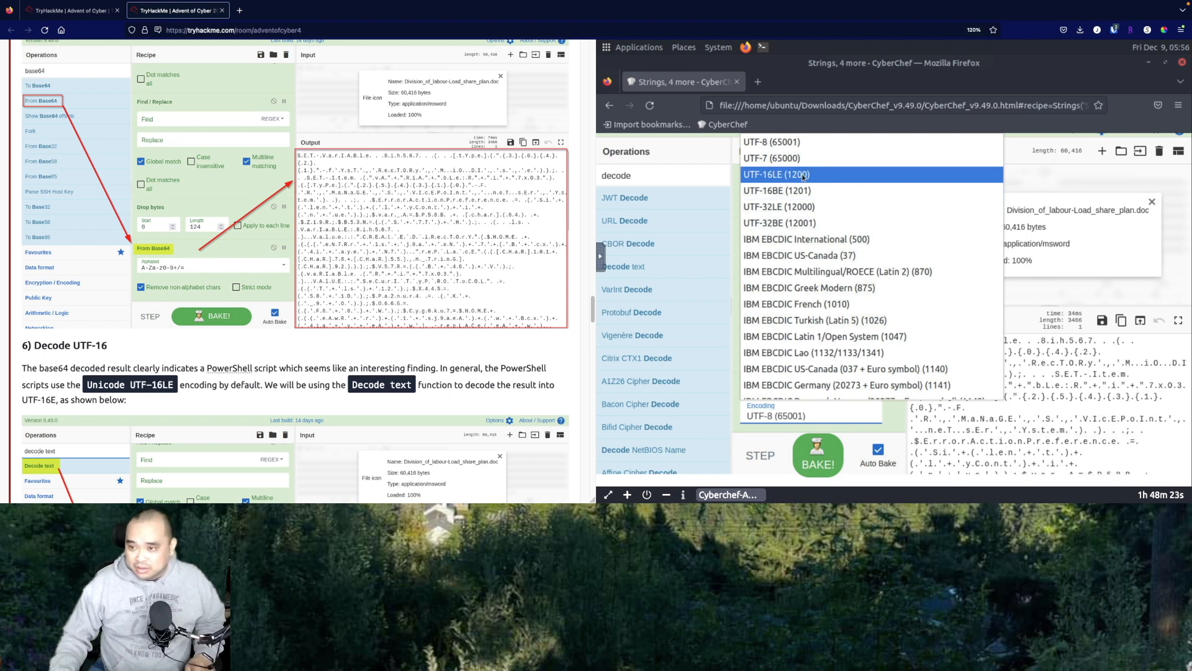
{"action": "left_click", "coordinate": [803, 177]}
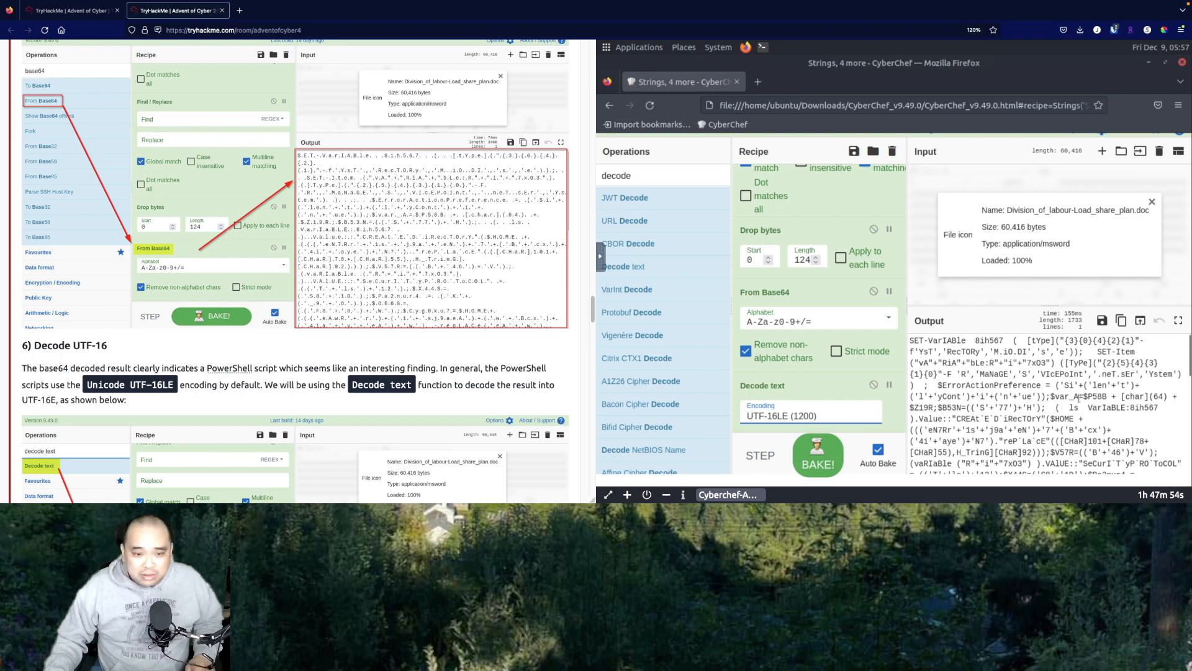
Read the Find and Remove Common Patterns instructions for the characters and regex used to clean up the script
{"action": "scroll", "coordinate": [470, 382], "scroll_direction": "down", "scroll_amount": 3}
{"action": "scroll", "coordinate": [470, 381], "scroll_direction": "down", "scroll_amount": 1}
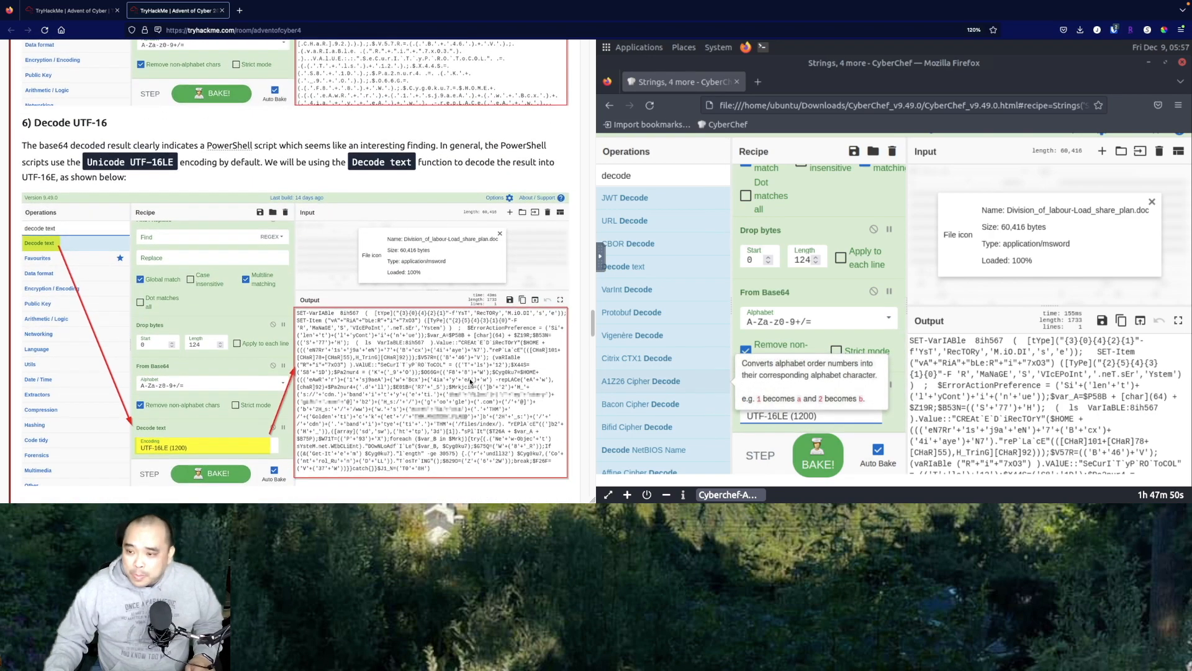
{"action": "scroll", "coordinate": [471, 382], "scroll_direction": "down", "scroll_amount": 1}
{"action": "scroll", "coordinate": [470, 382], "scroll_direction": "down", "scroll_amount": 3}
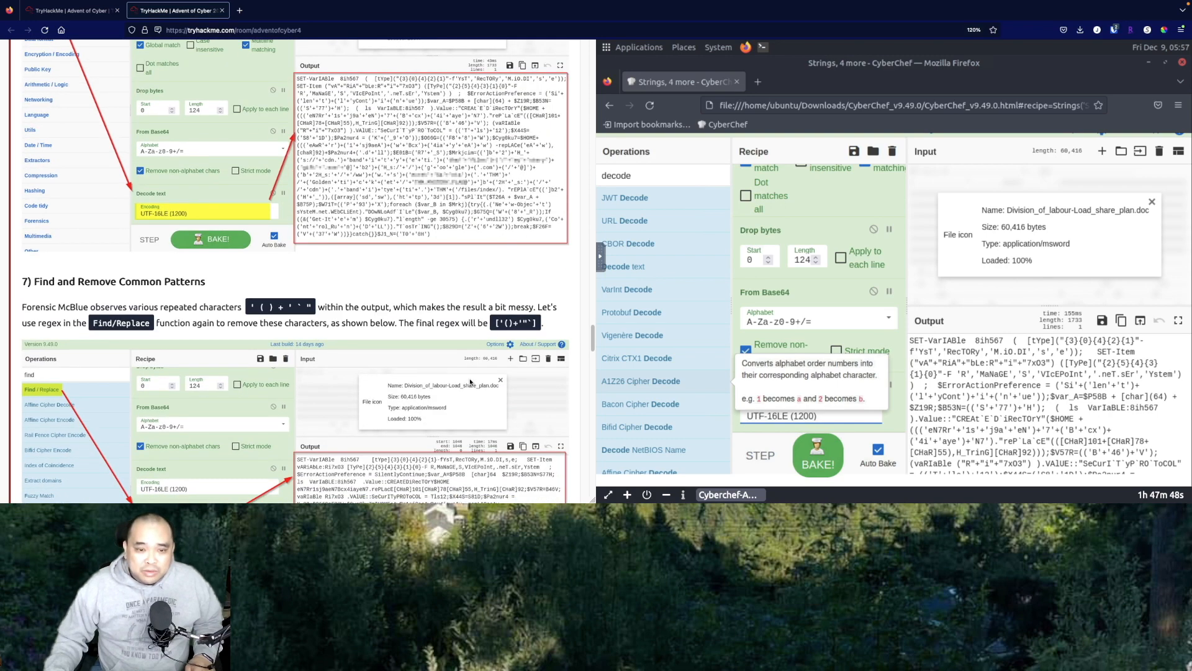
{"action": "scroll", "coordinate": [470, 382], "scroll_direction": "down", "scroll_amount": 1}
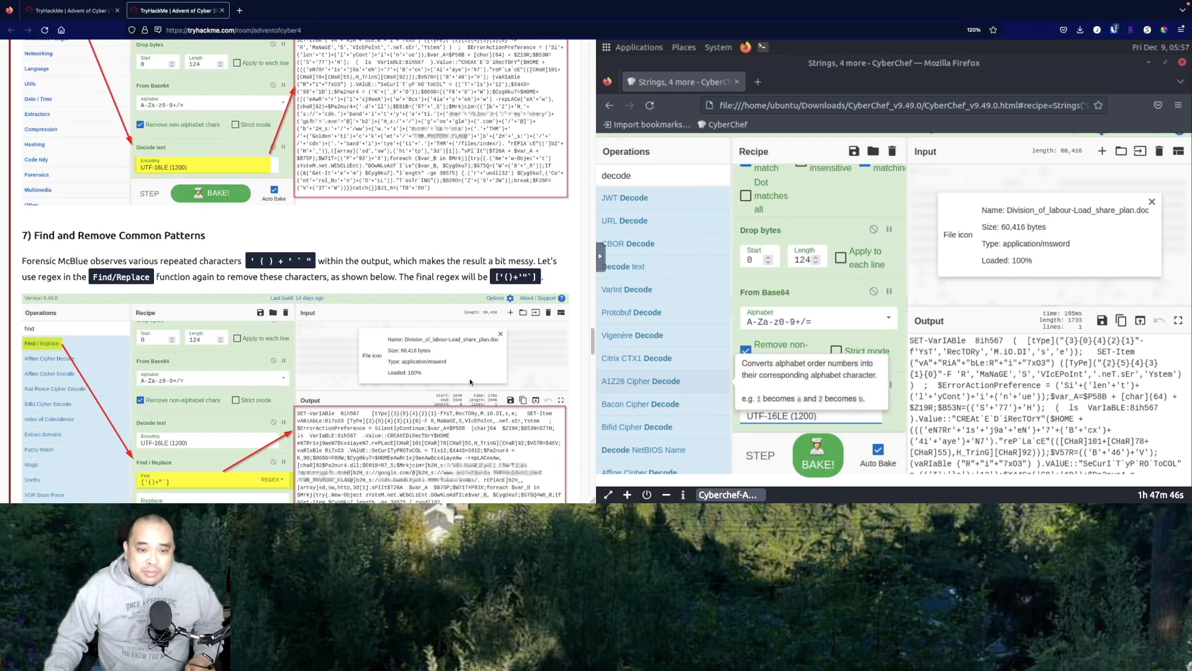
{"action": "scroll", "coordinate": [470, 382], "scroll_direction": "down", "scroll_amount": 1}
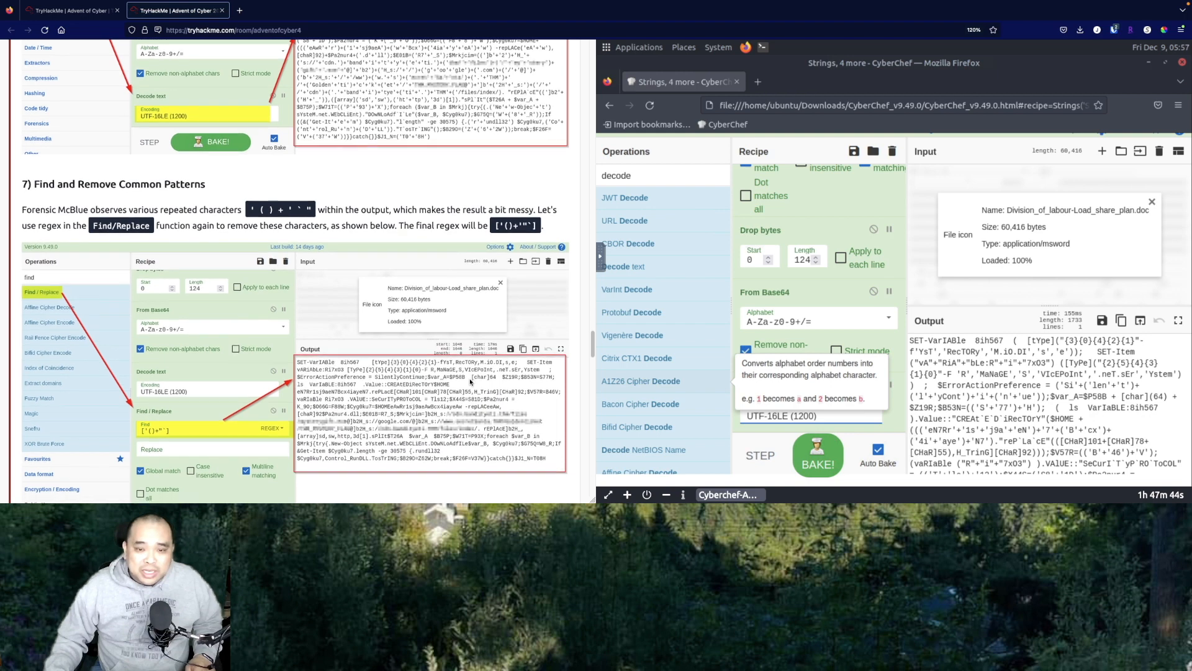
{"action": "scroll", "coordinate": [470, 382], "scroll_direction": "down", "scroll_amount": 1}
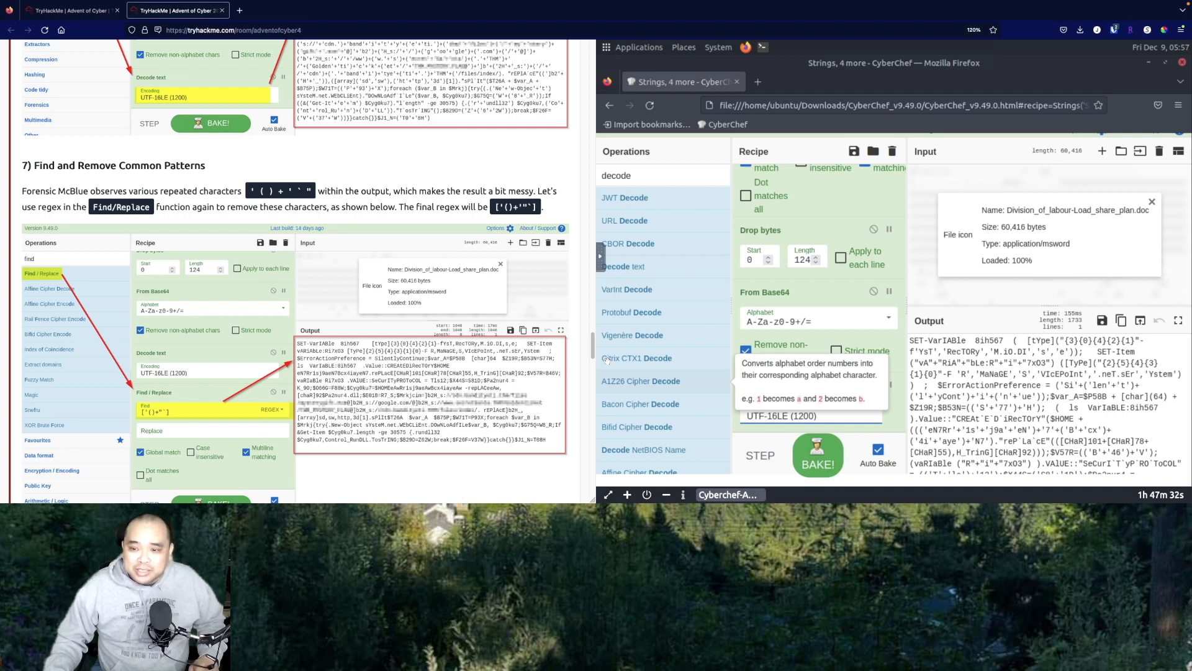
{"action": "scroll", "coordinate": [649, 321], "scroll_direction": "down", "scroll_amount": 3}
{"action": "scroll", "coordinate": [650, 249], "scroll_direction": "up", "scroll_amount": 3}
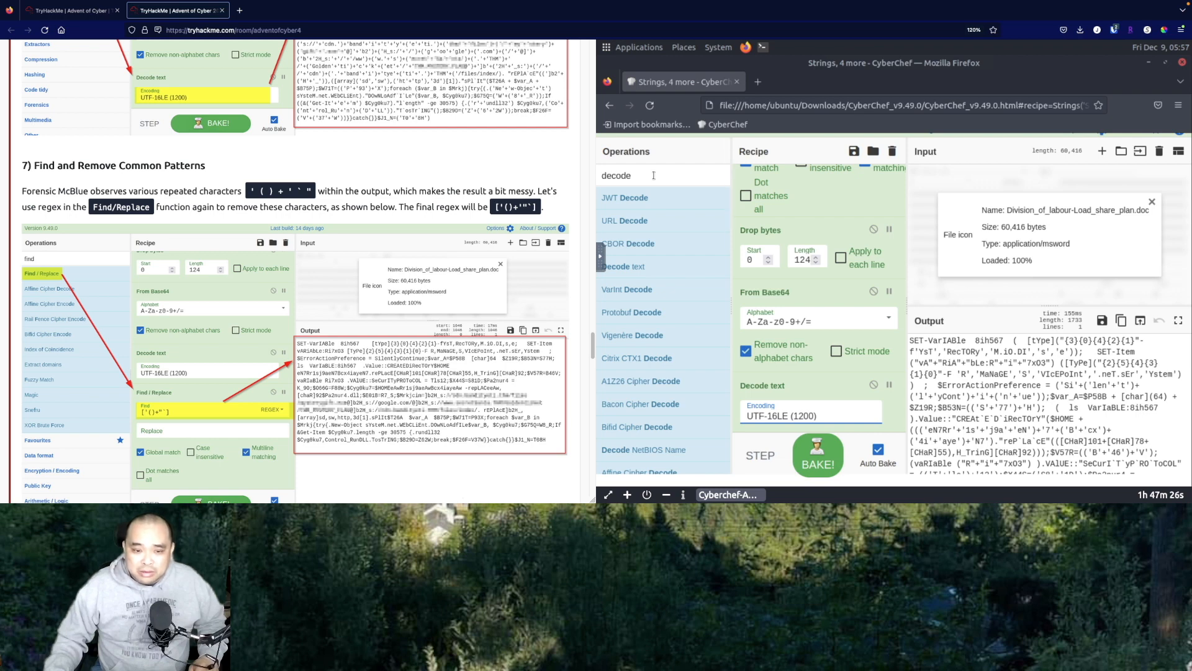
Search the operations for "find" and add a Find / Replace operation to the recipe after Decode text
{"action": "left_click", "coordinate": [653, 176]}
{"action": "key", "text": "ctrl+a"}
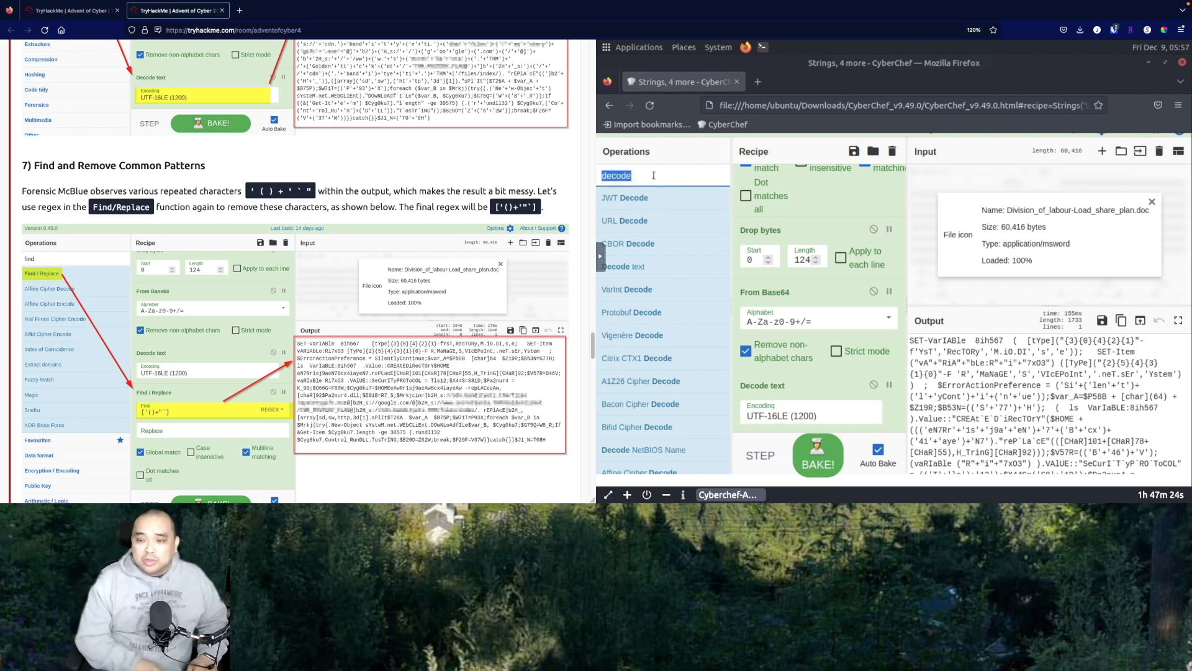
{"action": "type", "text": "find"}
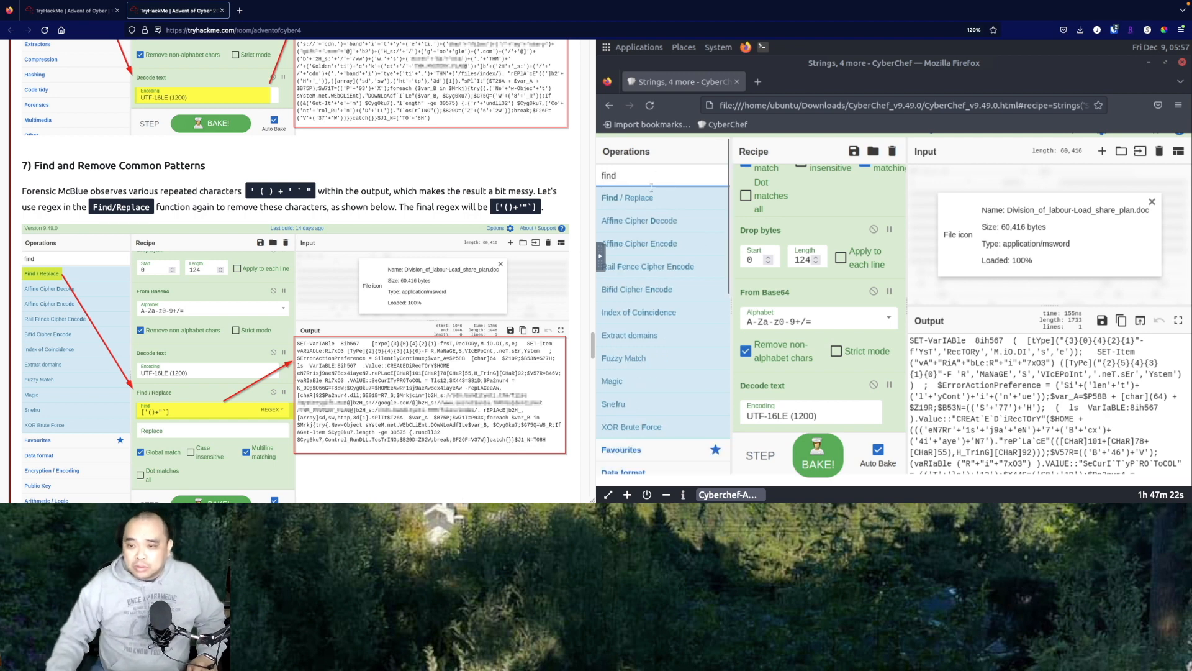
{"action": "left_click_drag", "start_coordinate": [647, 197], "coordinate": [801, 421]}
{"action": "scroll", "coordinate": [808, 398], "scroll_direction": "down", "scroll_amount": 2}
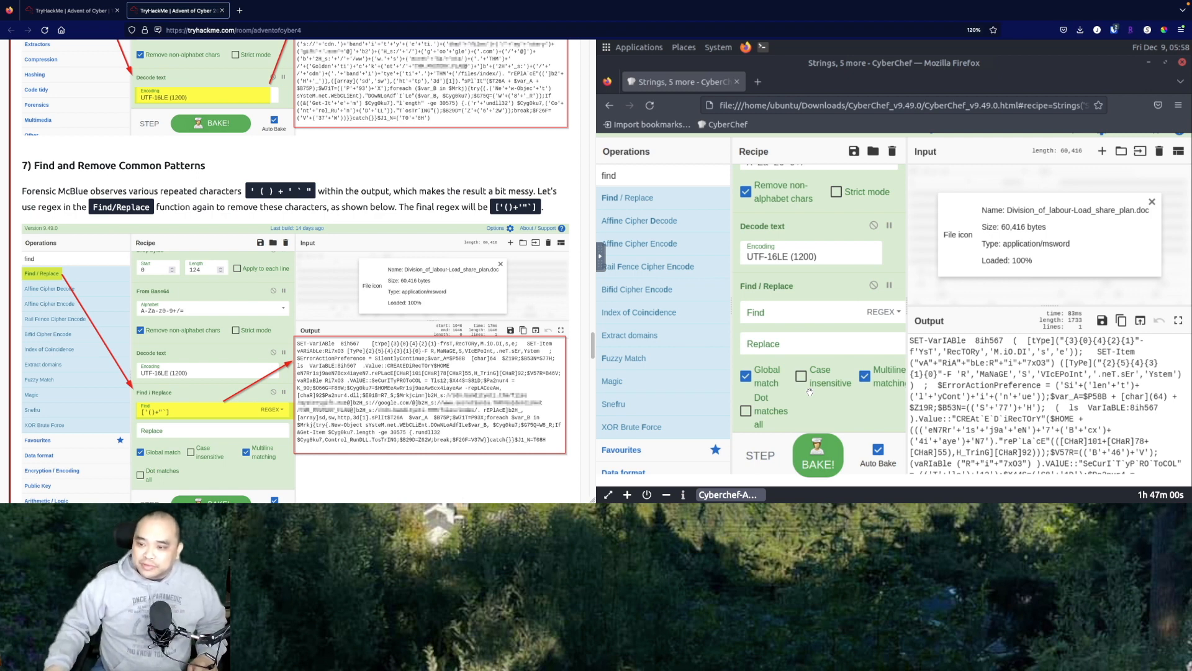
{"action": "left_click", "coordinate": [823, 318]}
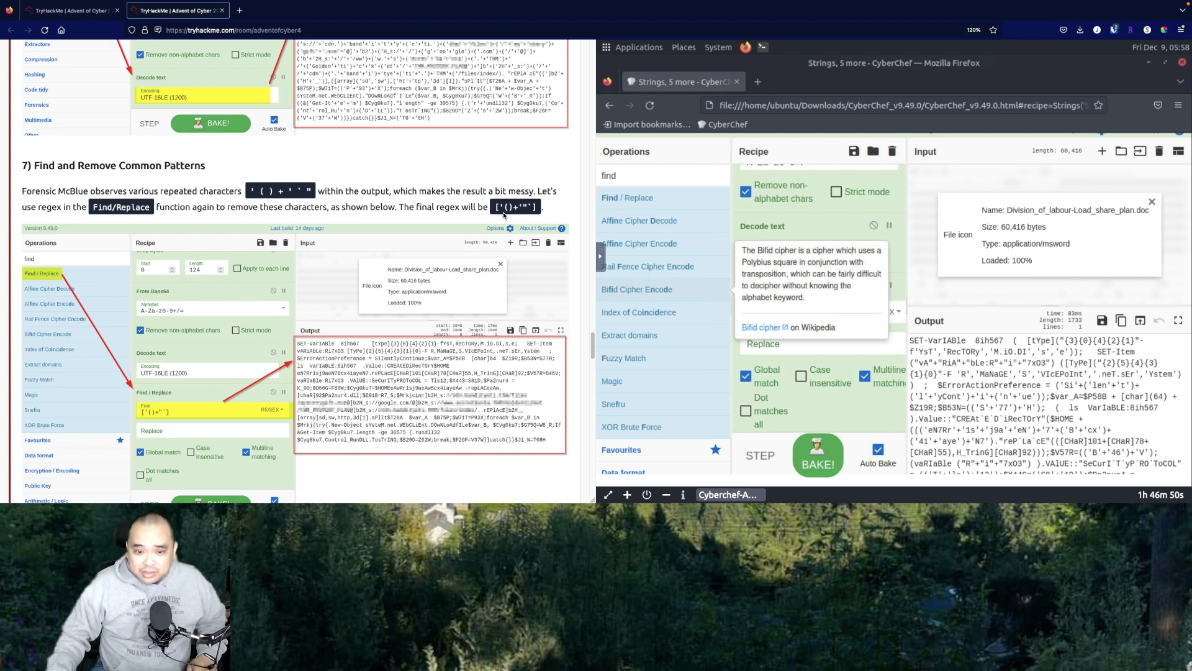
Try to copy the final regex from the room instructions into the new Find / Replace operation's search pattern
{"action": "left_click_drag", "start_coordinate": [493, 207], "coordinate": [534, 208]}
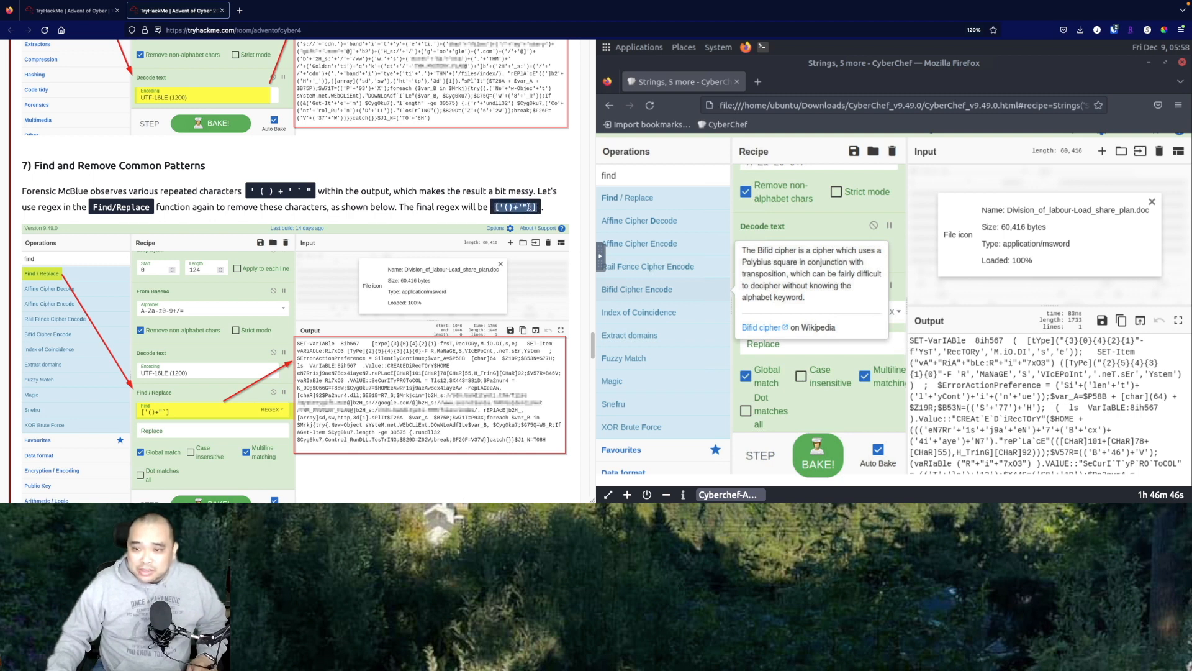
{"action": "right_click", "coordinate": [535, 208]}
{"action": "left_click", "coordinate": [559, 213]}
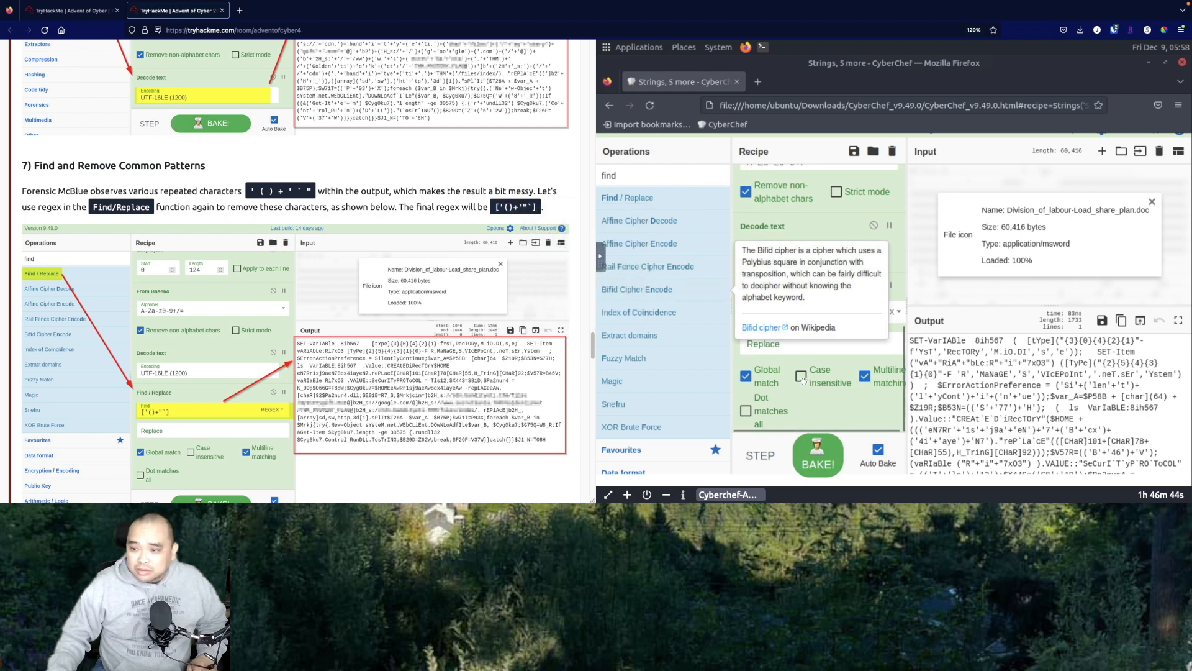
{"action": "left_click", "coordinate": [773, 317]}
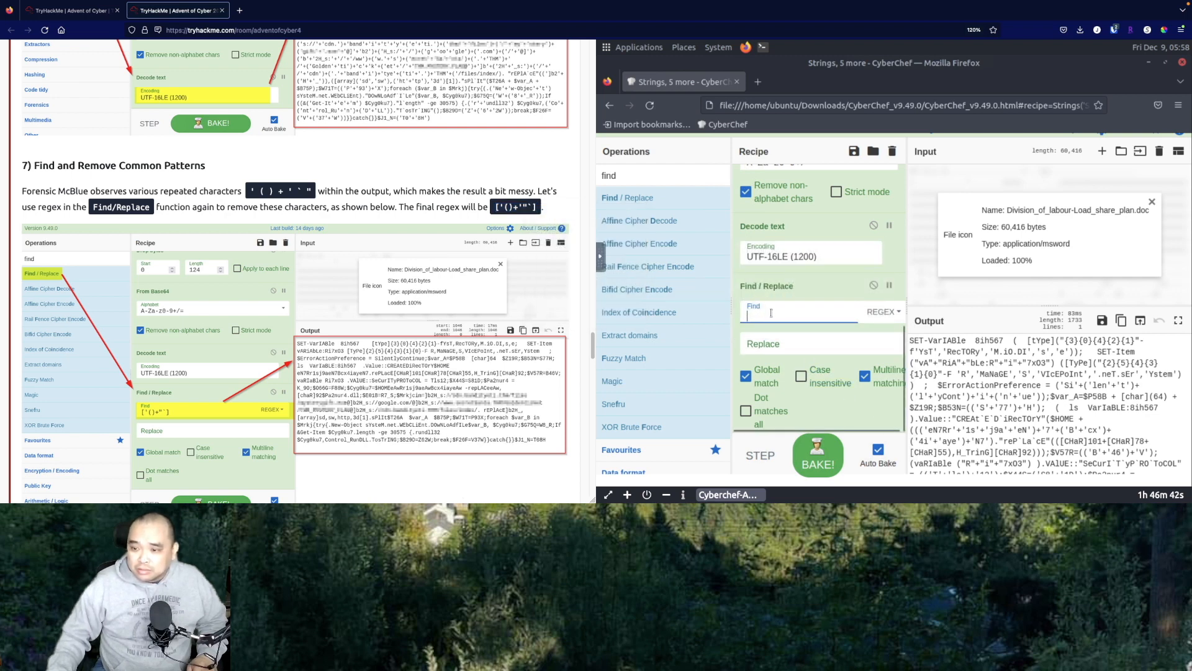
{"action": "right_click", "coordinate": [772, 316]}
{"action": "left_click", "coordinate": [798, 384]}
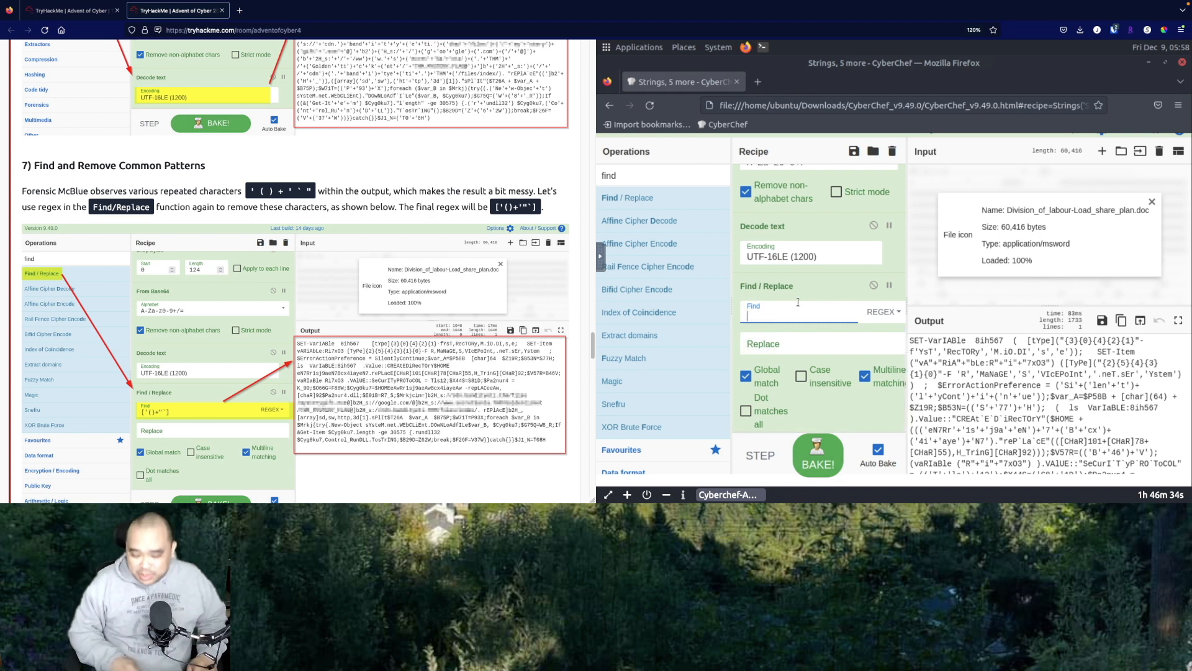
Set the new Find / Replace operation's regex to ['()+'"`] with an empty replacement to strip those characters
{"action": "type", "text": "[]"}
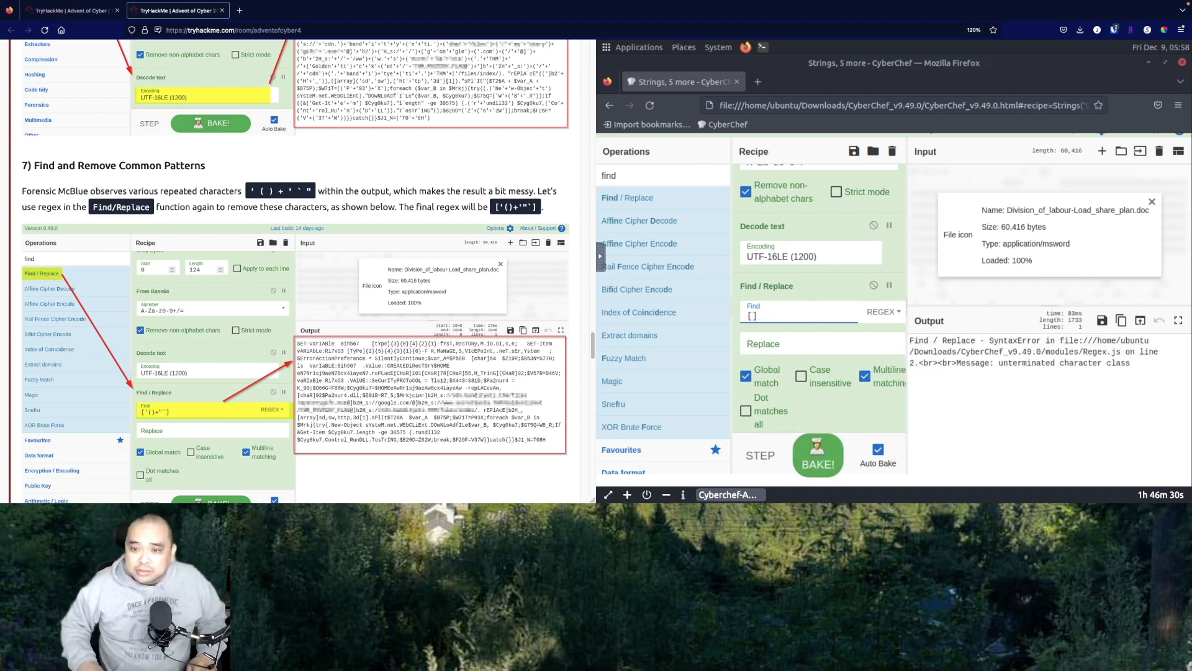
{"action": "type", "text": "'"}
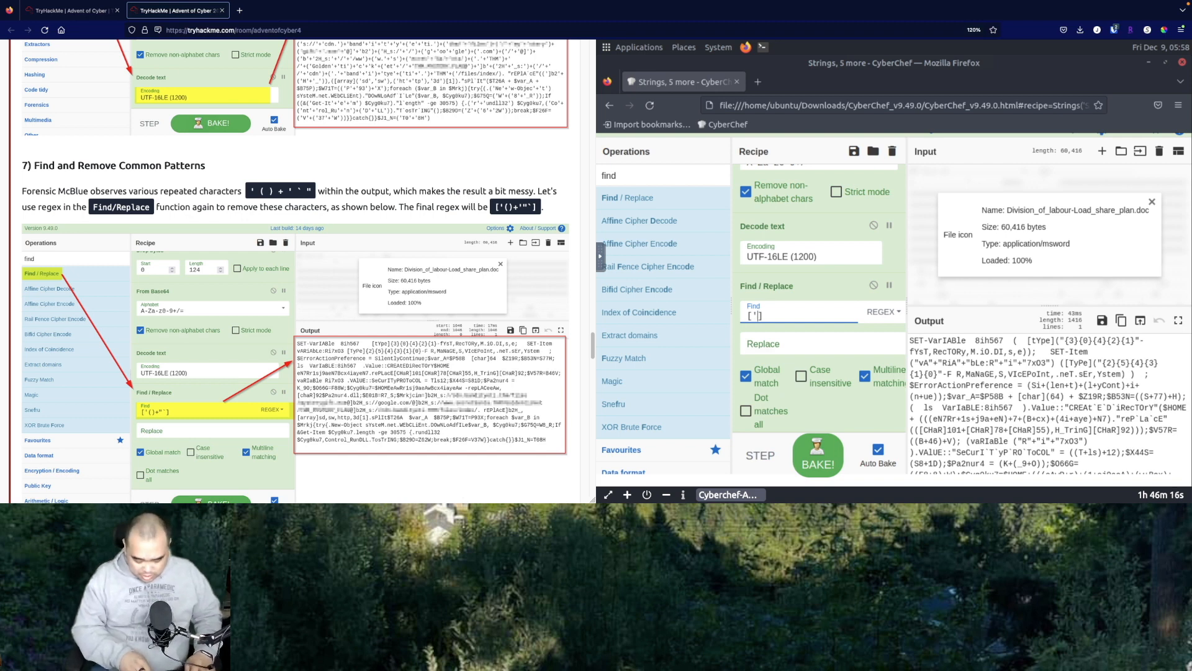
{"action": "type", "text": "()"}
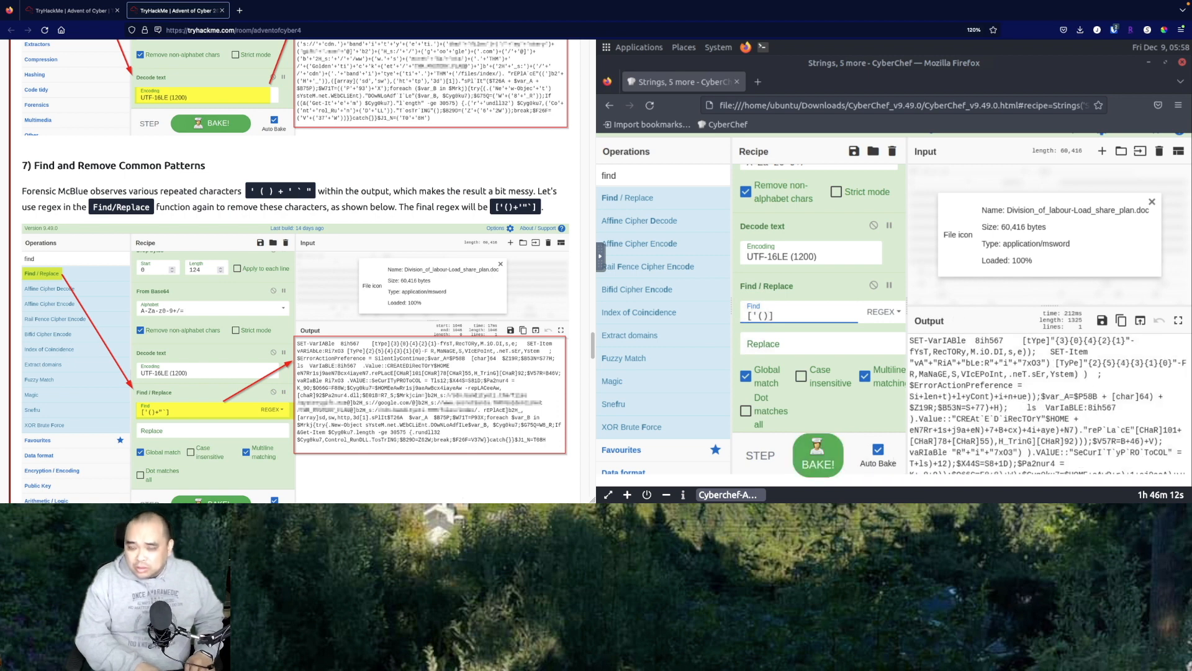
{"action": "type", "text": "+"}
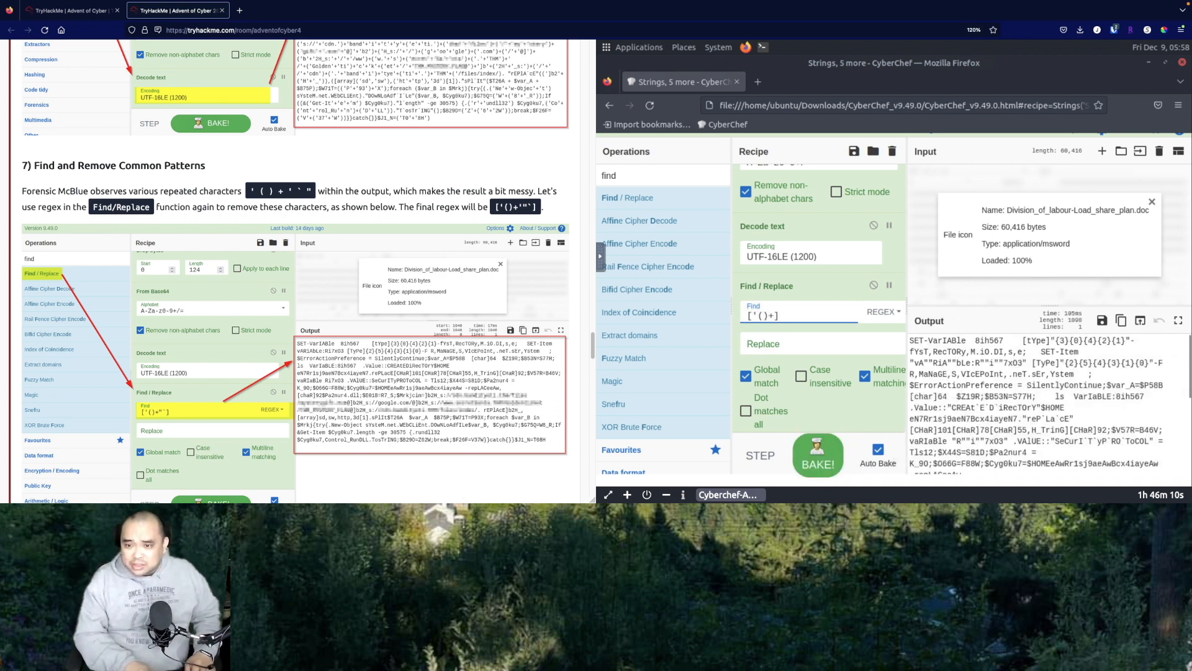
{"action": "type", "text": "'"}
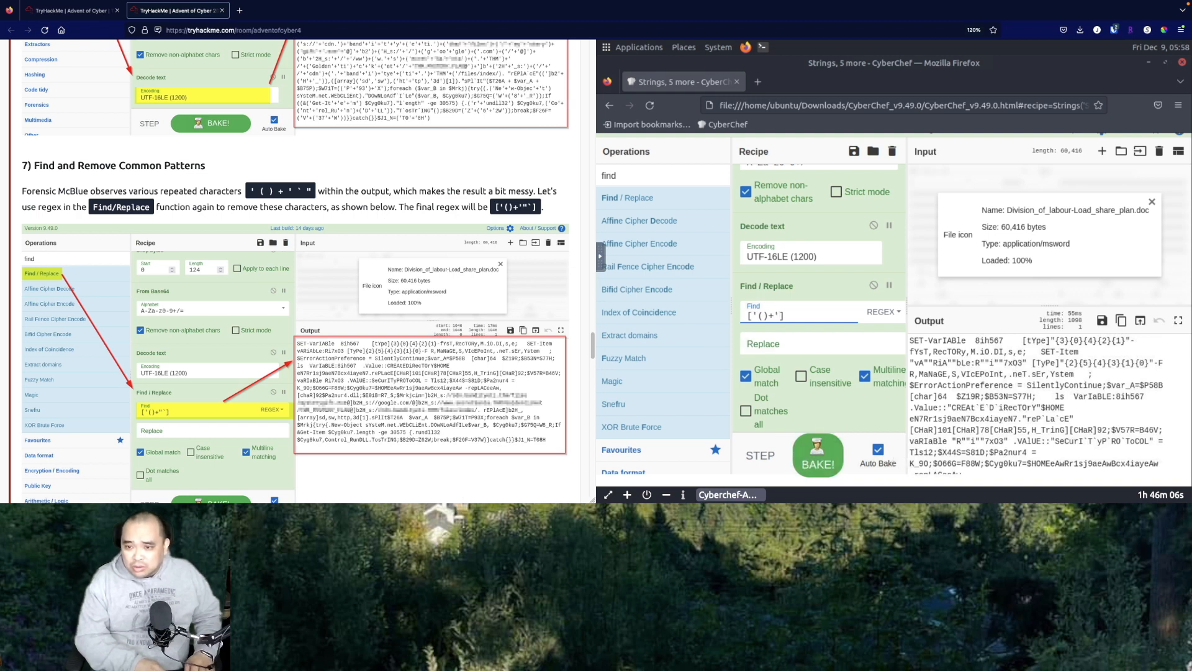
{"action": "type", "text": "\""}
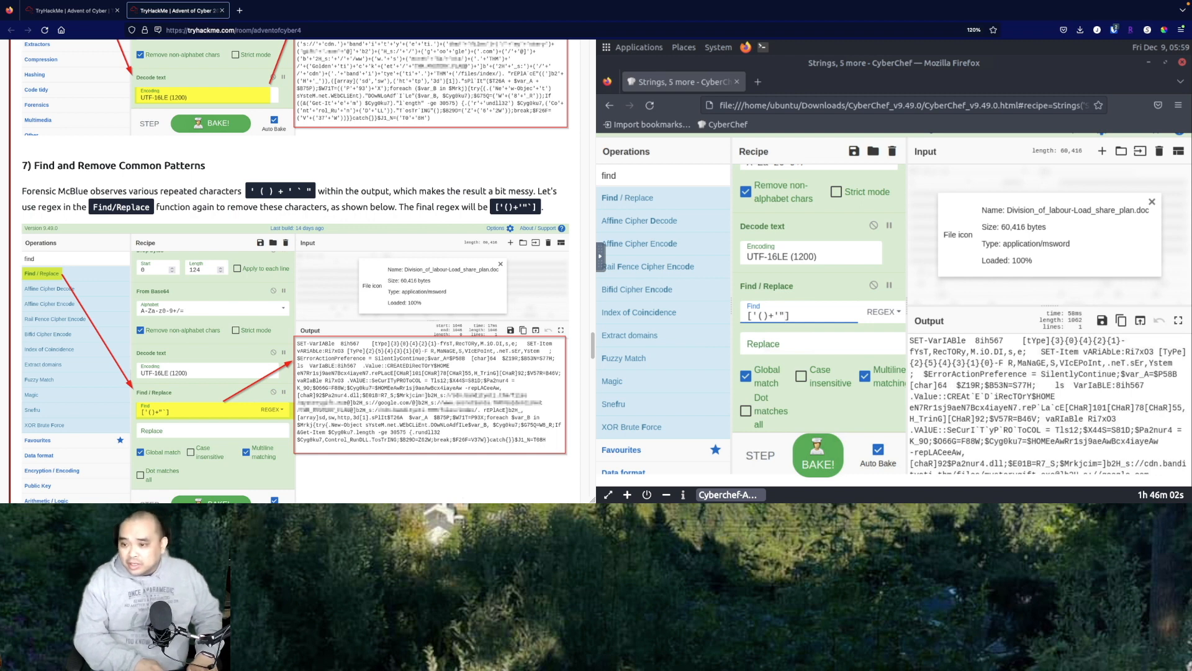
{"action": "type", "text": "`"}
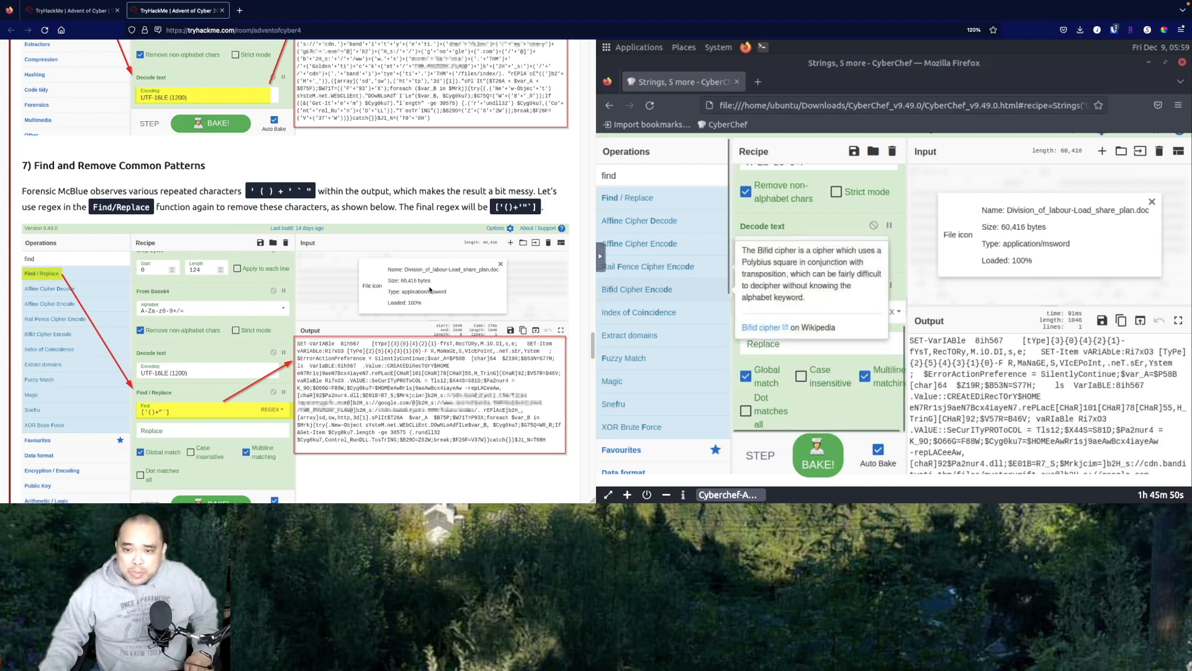
Read the step 8 Find and Replace instructions and examine the ]b2H_ strings before the domains in the output
{"action": "scroll", "coordinate": [430, 290], "scroll_direction": "down", "scroll_amount": 3}
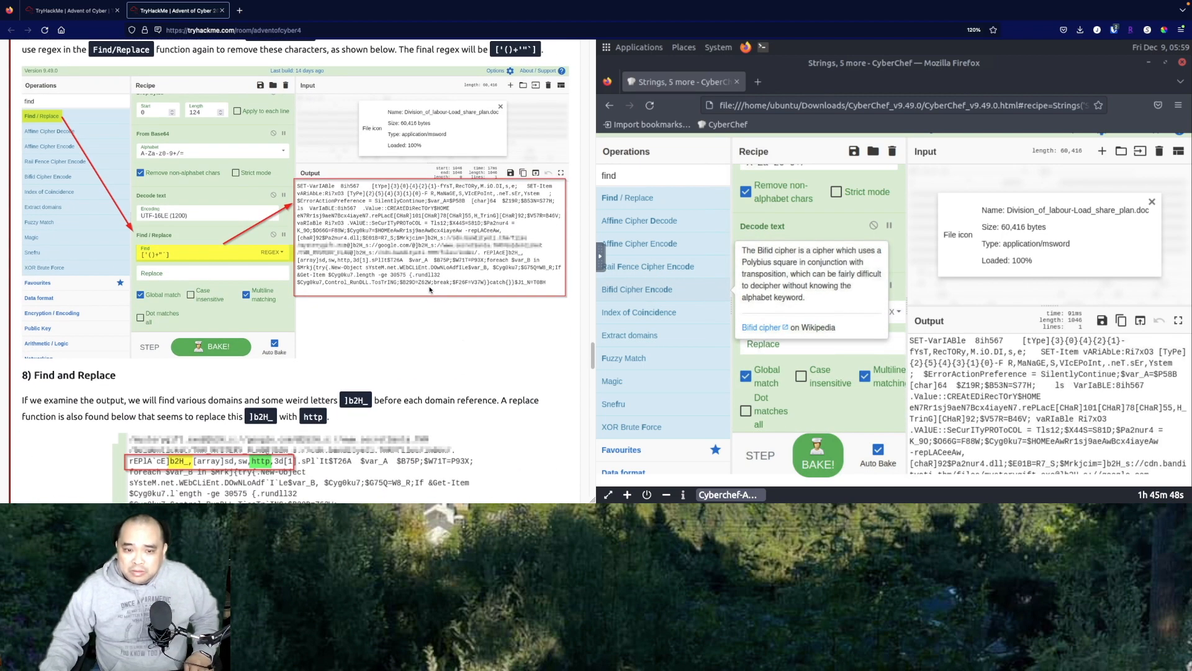
{"action": "scroll", "coordinate": [430, 289], "scroll_direction": "down", "scroll_amount": 2}
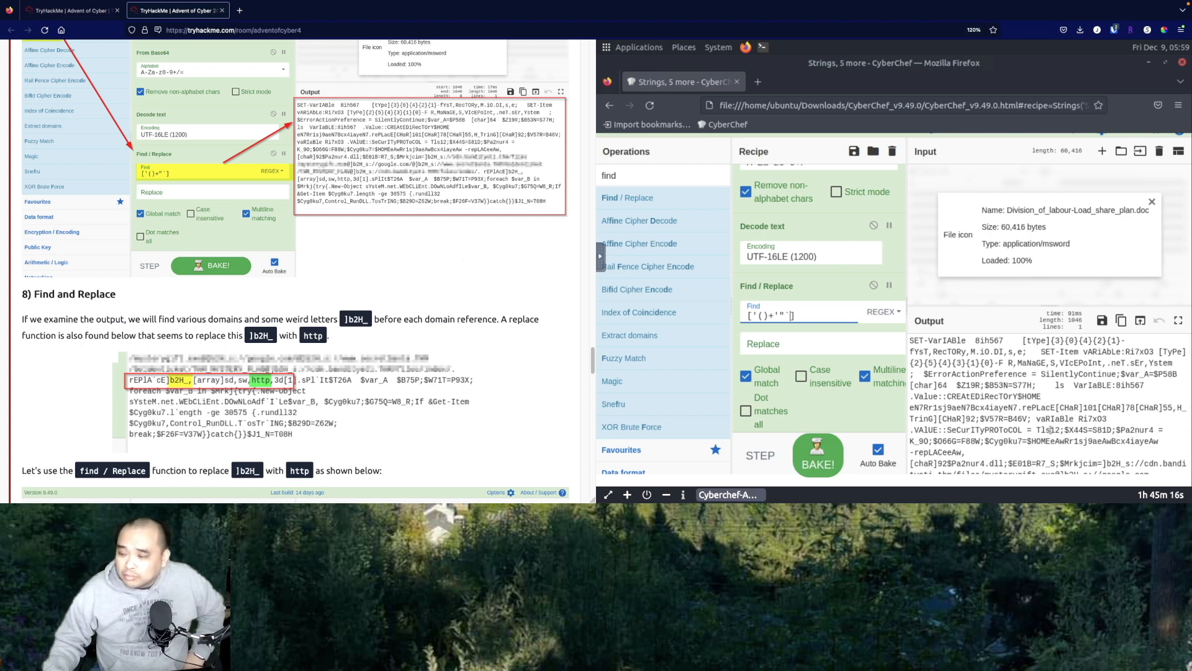
{"action": "scroll", "coordinate": [1051, 430], "scroll_direction": "down", "scroll_amount": 2}
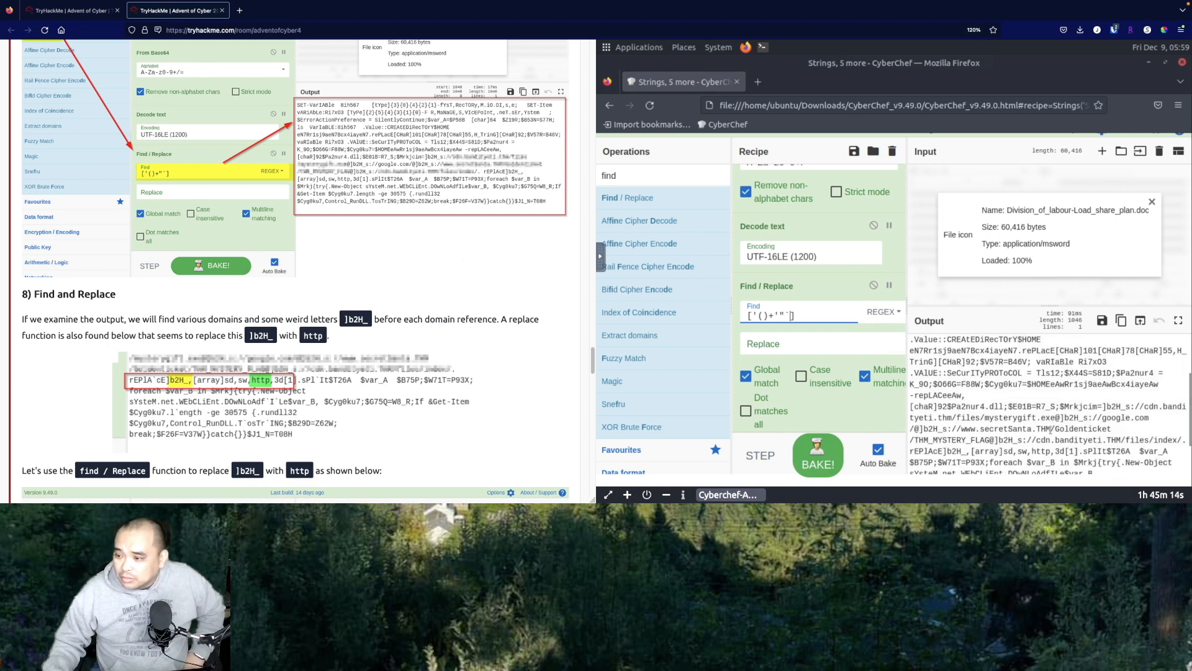
{"action": "scroll", "coordinate": [1050, 430], "scroll_direction": "down", "scroll_amount": 2}
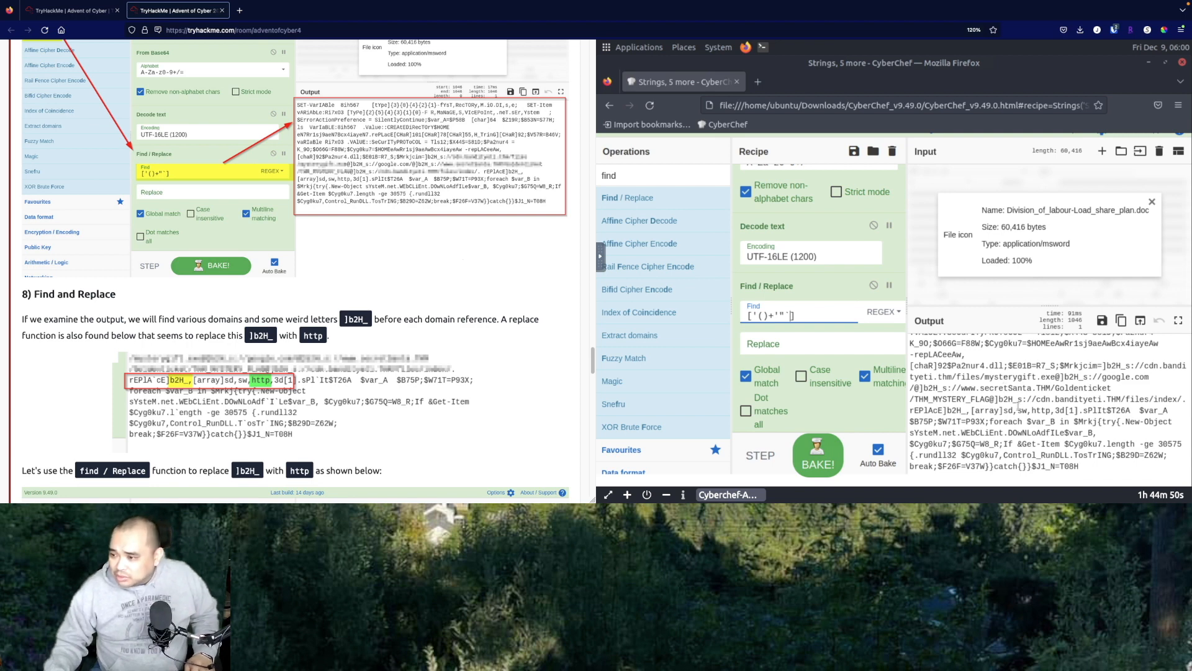
{"action": "left_click_drag", "start_coordinate": [1121, 365], "coordinate": [1116, 367]}
{"action": "left_click_drag", "start_coordinate": [939, 389], "coordinate": [925, 389]}
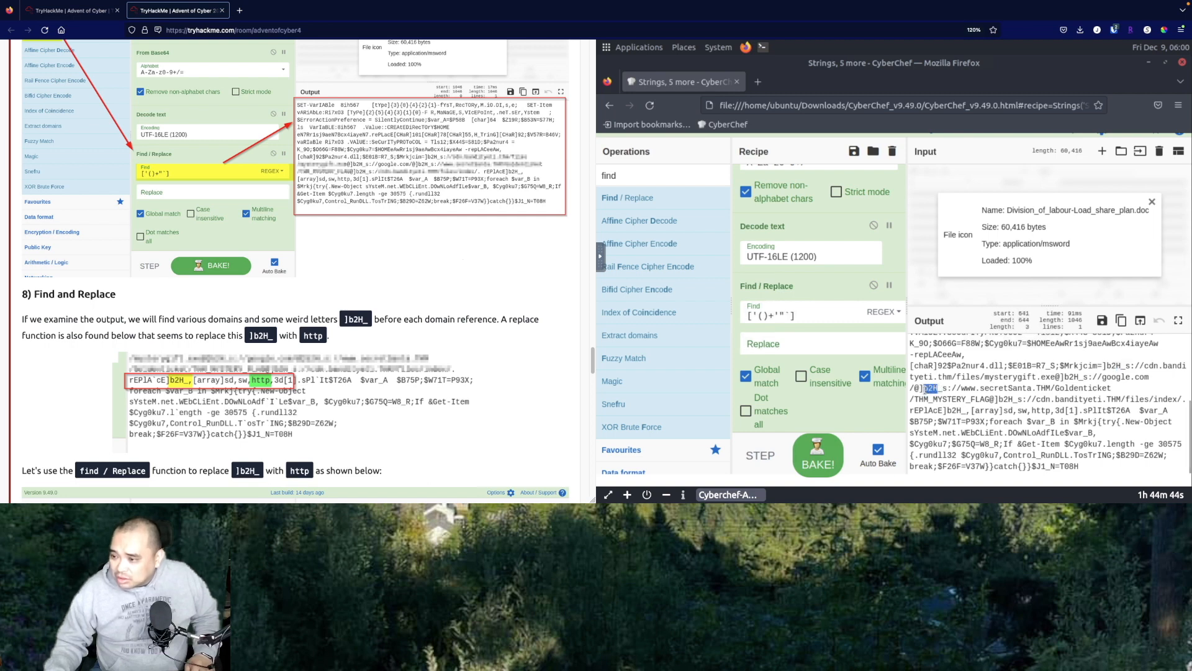
{"action": "left_click_drag", "start_coordinate": [957, 409], "coordinate": [963, 410]}
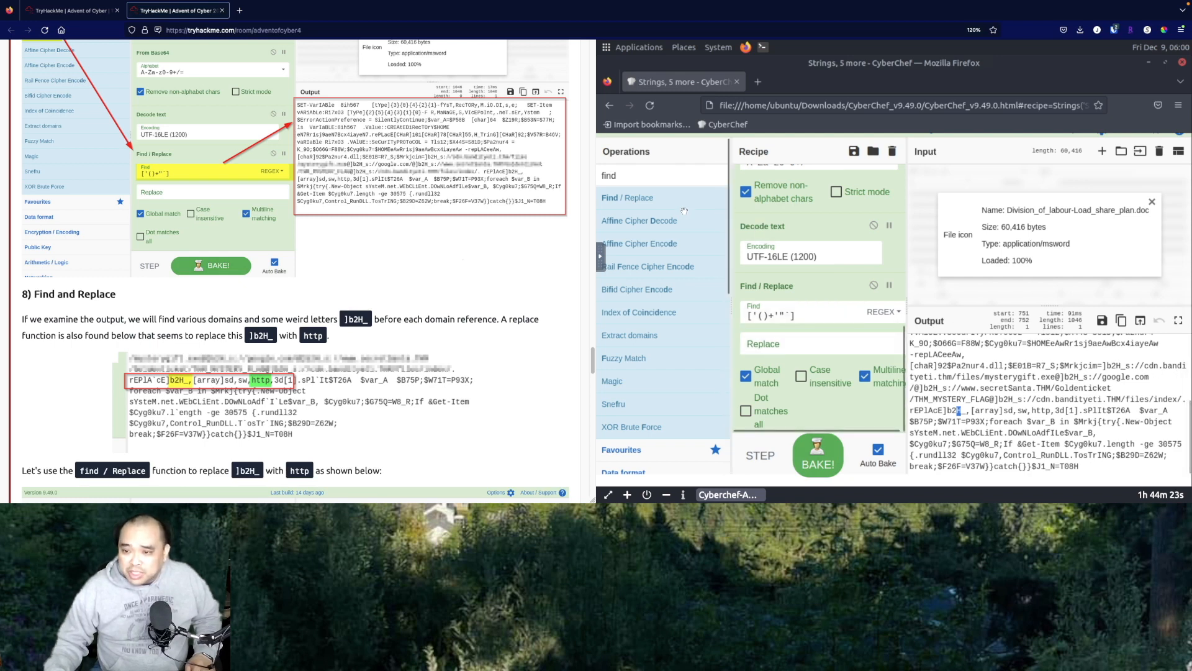
Add another Find / Replace operation at the end of the recipe and set its search pattern to ]b2H_
{"action": "mouse_move", "coordinate": [674, 204]}
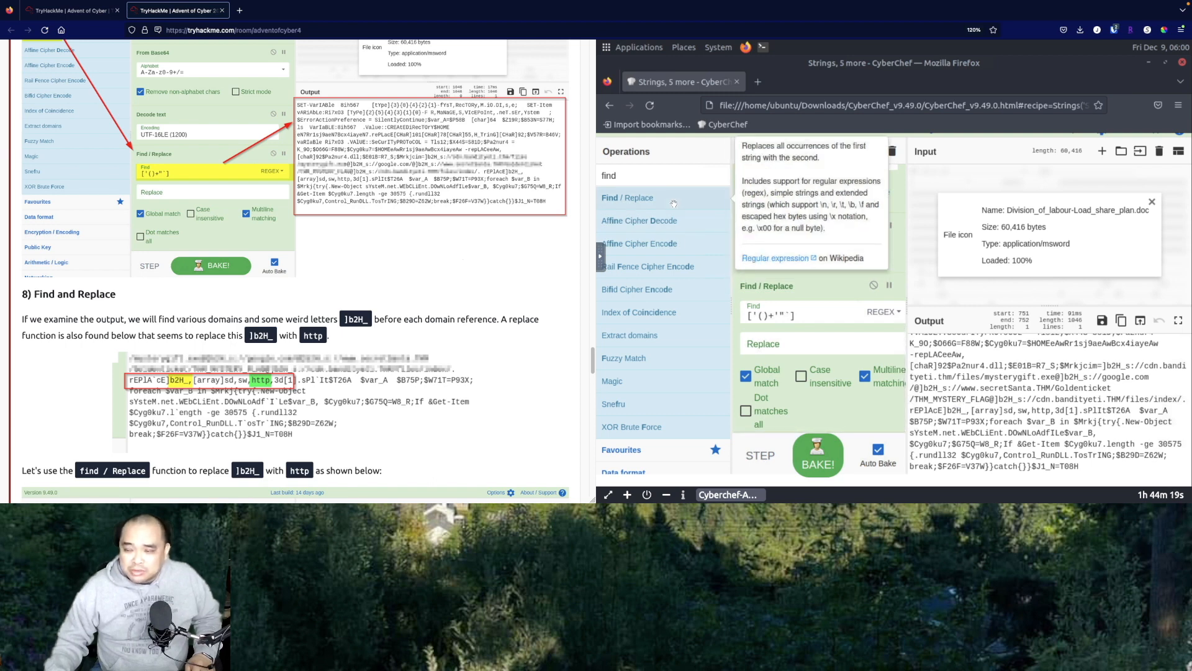
{"action": "left_click_drag", "start_coordinate": [674, 204], "coordinate": [839, 433]}
{"action": "scroll", "coordinate": [801, 324], "scroll_direction": "down", "scroll_amount": 2}
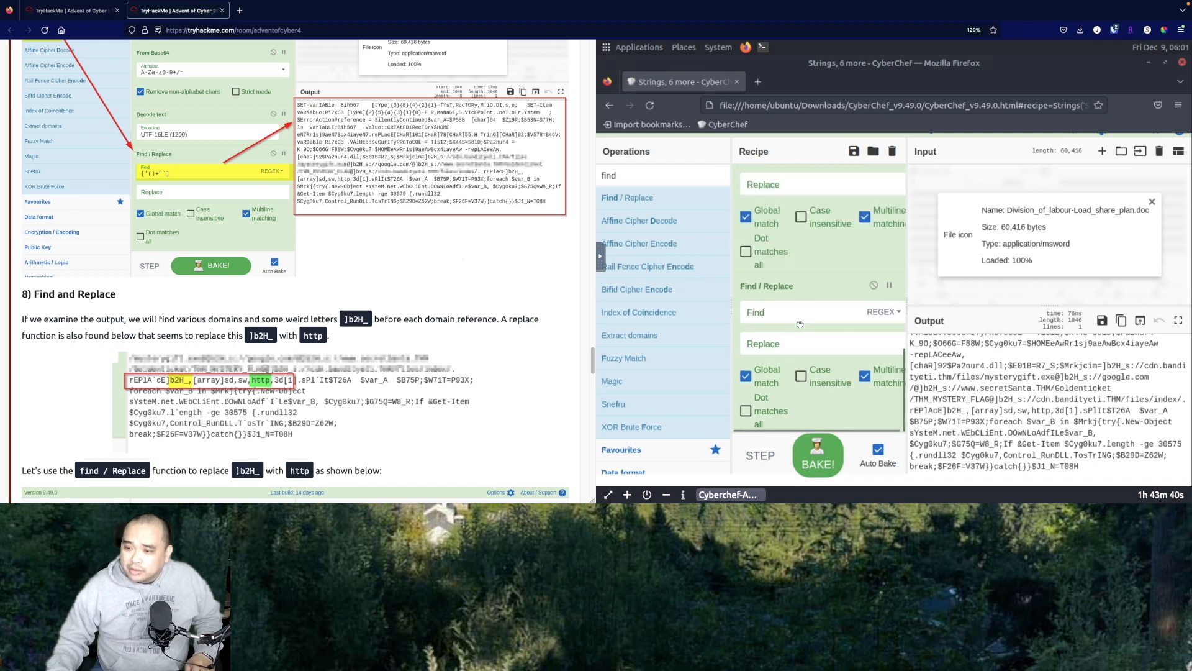
{"action": "left_click", "coordinate": [797, 319]}
{"action": "left_click", "coordinate": [797, 319]}
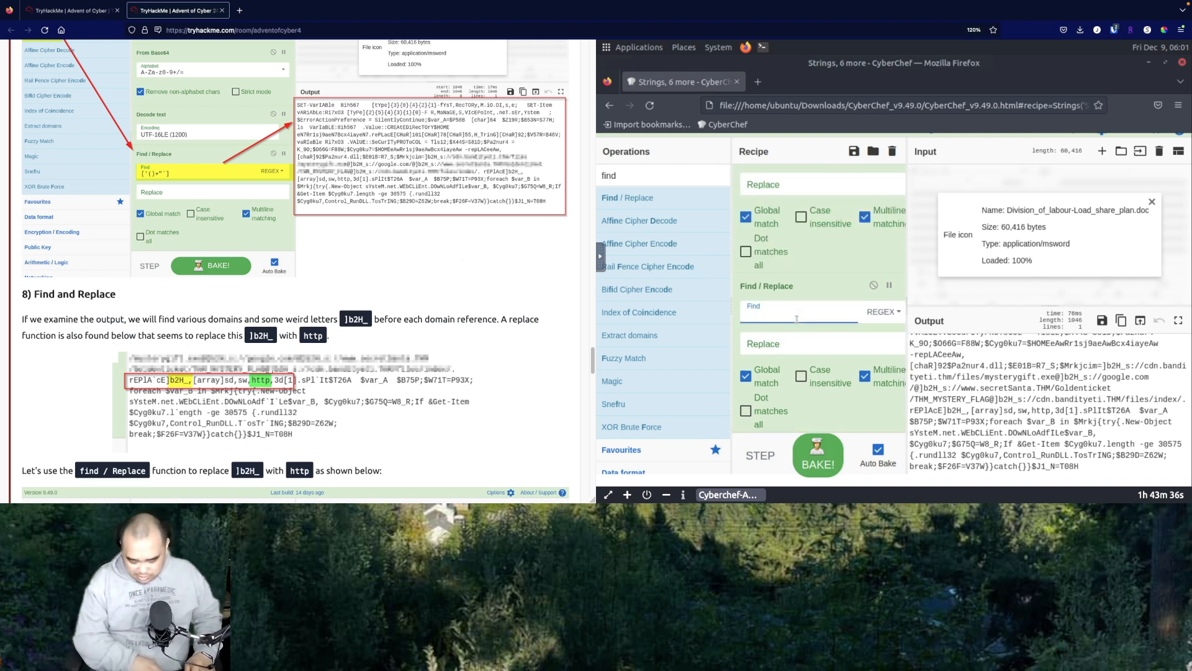
{"action": "type", "text": "]b2"}
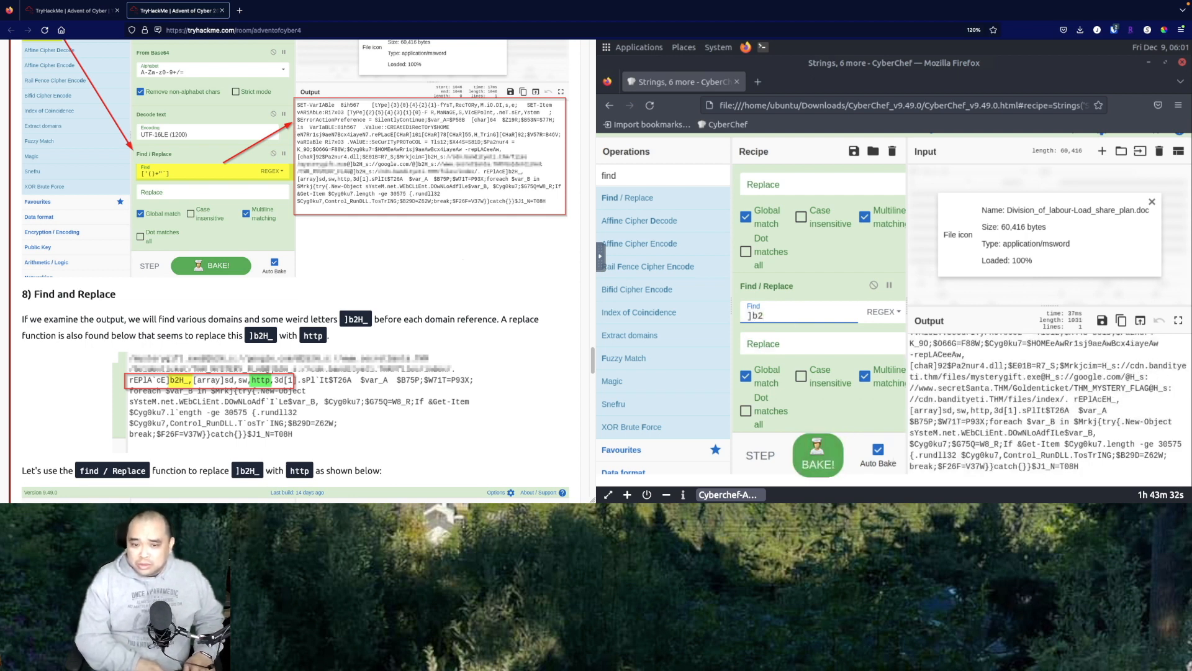
{"action": "type", "text": "H_"}
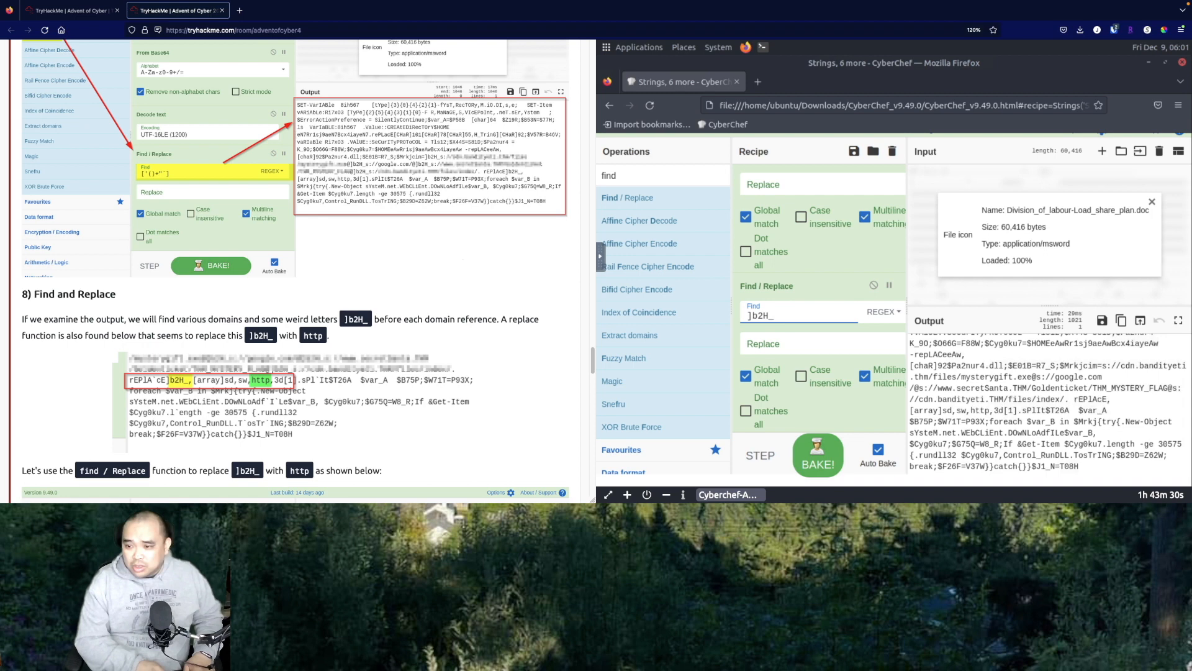
Set the replacement for the ]b2H_ pattern to http, following the step 8 example, and review the resulting output
{"action": "key", "text": "Tab"}
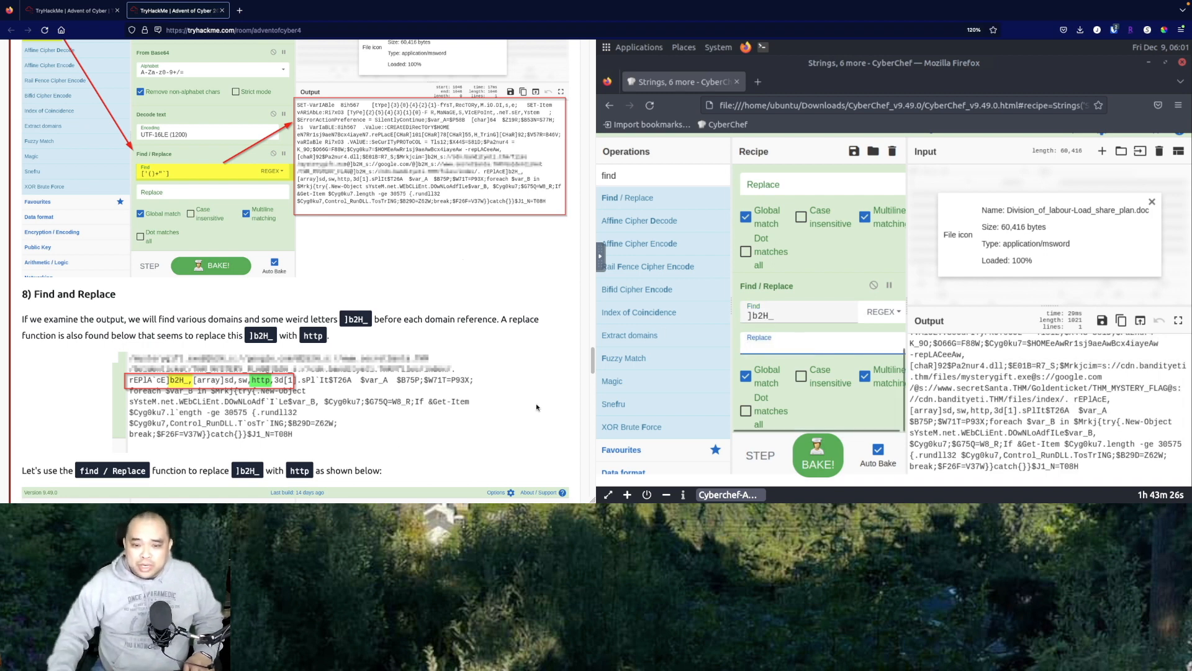
{"action": "scroll", "coordinate": [344, 408], "scroll_direction": "down", "scroll_amount": 3}
{"action": "scroll", "coordinate": [344, 409], "scroll_direction": "down", "scroll_amount": 4}
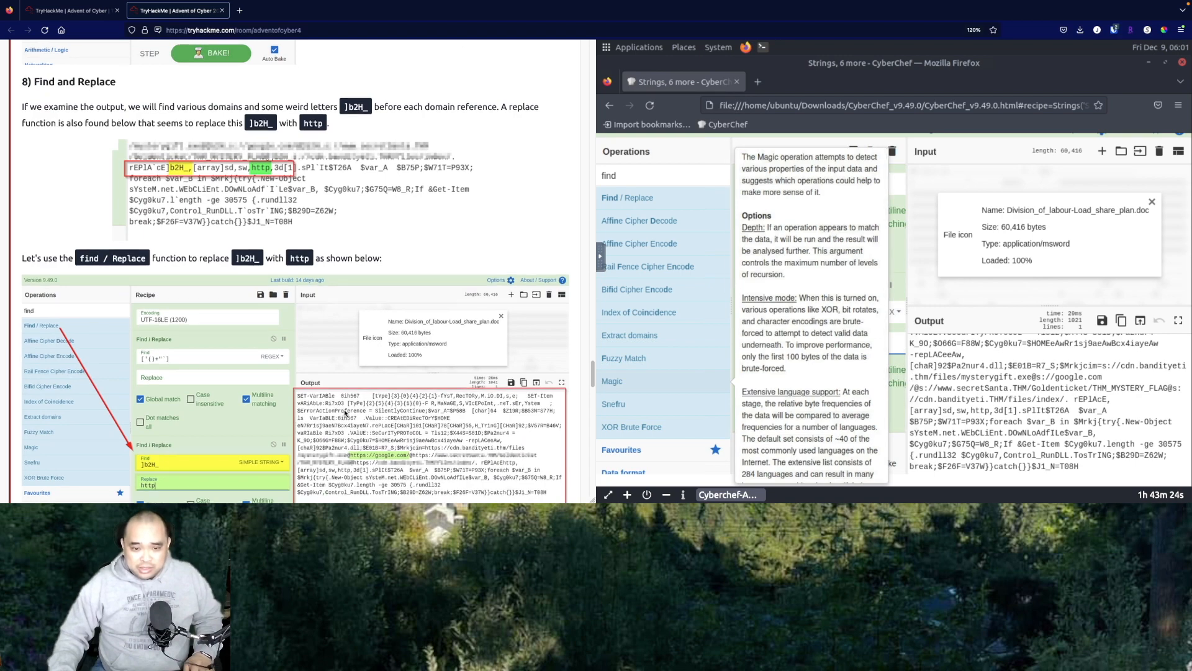
{"action": "scroll", "coordinate": [344, 409], "scroll_direction": "down", "scroll_amount": 1}
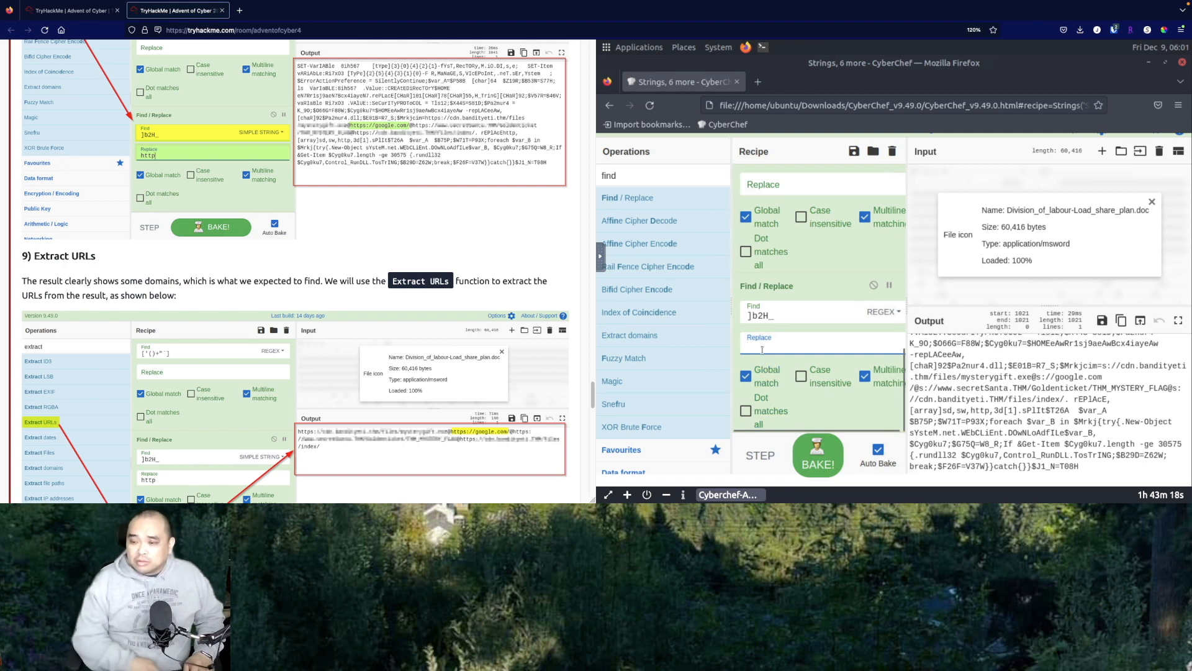
{"action": "type", "text": "http"}
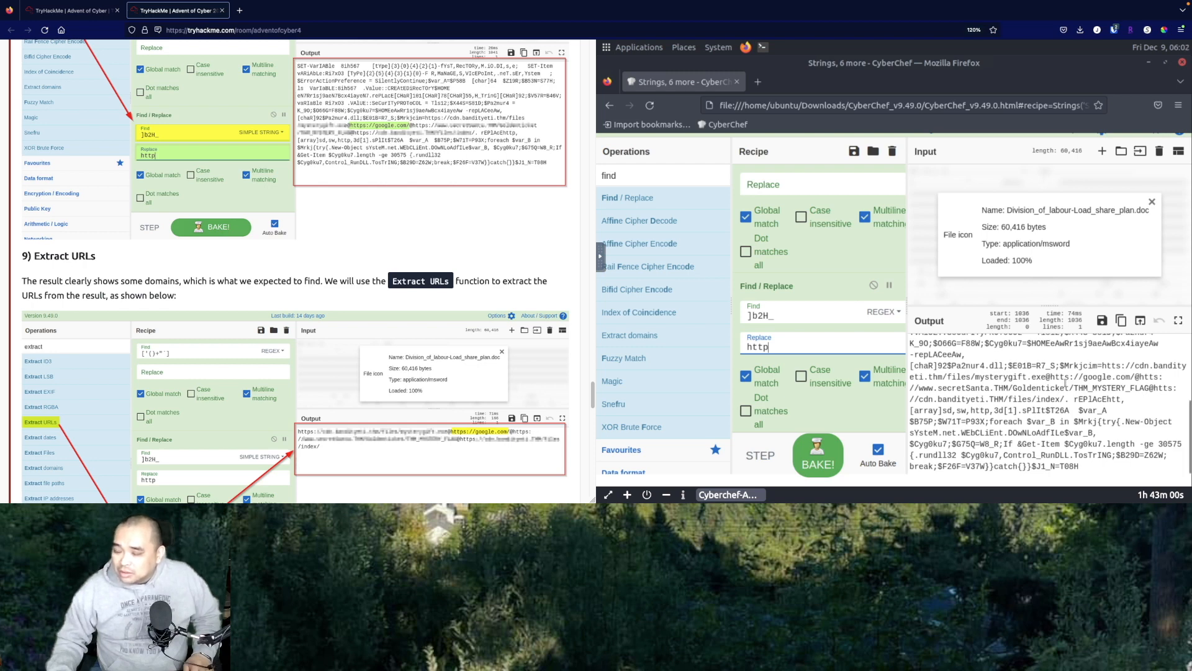
{"action": "scroll", "coordinate": [996, 367], "scroll_direction": "up", "scroll_amount": 3}
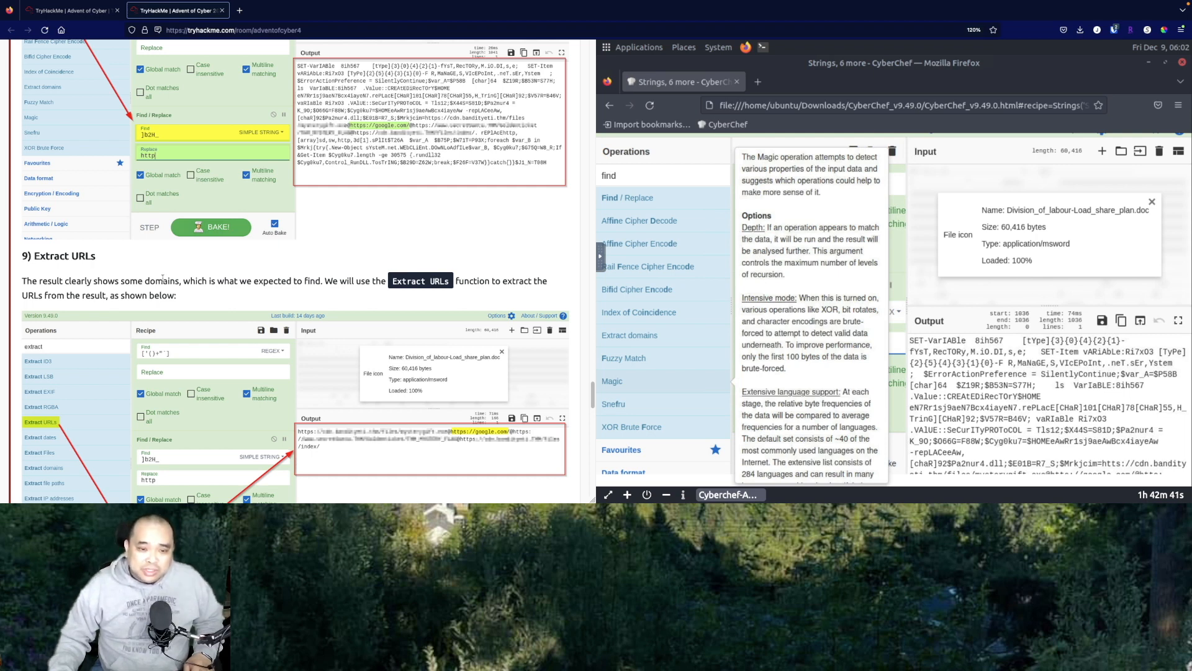
Search the operations for "extract" and add Extract URLs to the recipe after the last Find / Replace
{"action": "scroll", "coordinate": [163, 277], "scroll_direction": "down", "scroll_amount": 5}
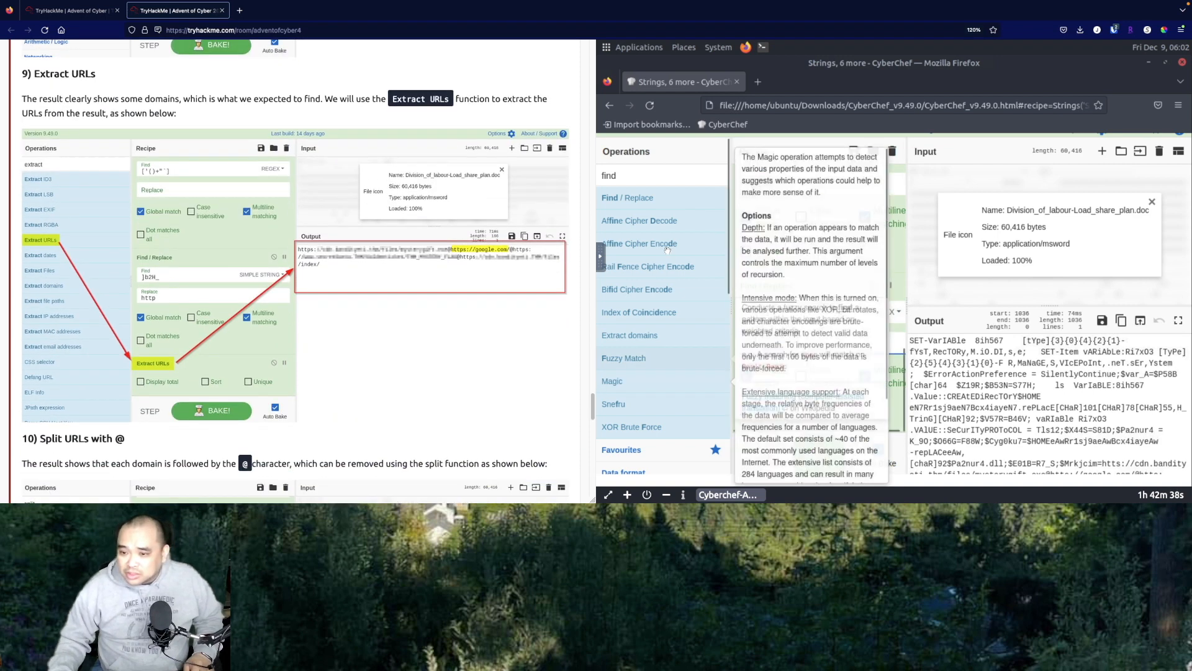
{"action": "double_click", "coordinate": [644, 179]}
{"action": "type", "text": "extract"}
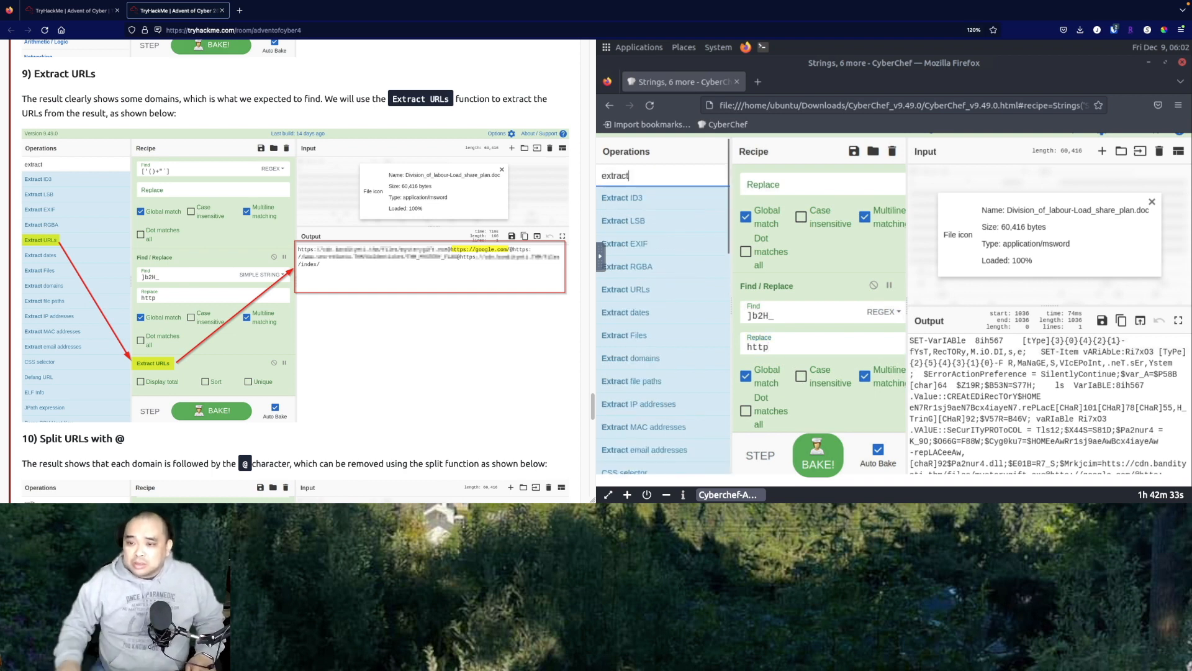
{"action": "left_click", "coordinate": [637, 292]}
{"action": "left_click_drag", "start_coordinate": [639, 292], "coordinate": [794, 426]}
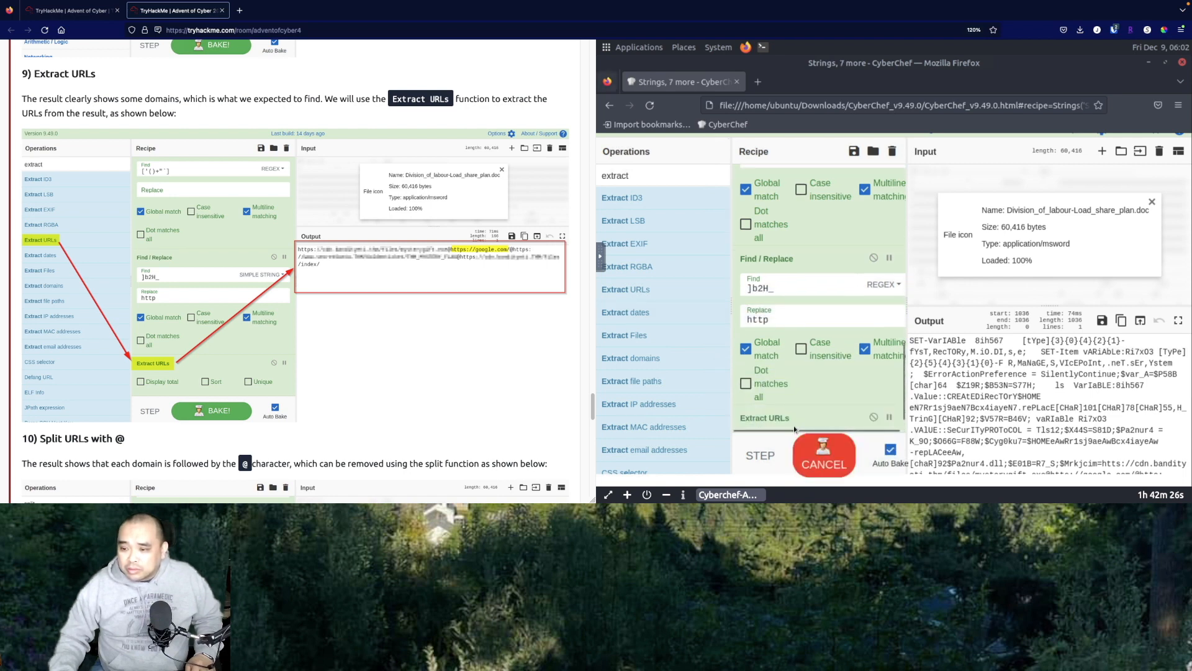
{"action": "scroll", "coordinate": [796, 401], "scroll_direction": "down", "scroll_amount": 1}
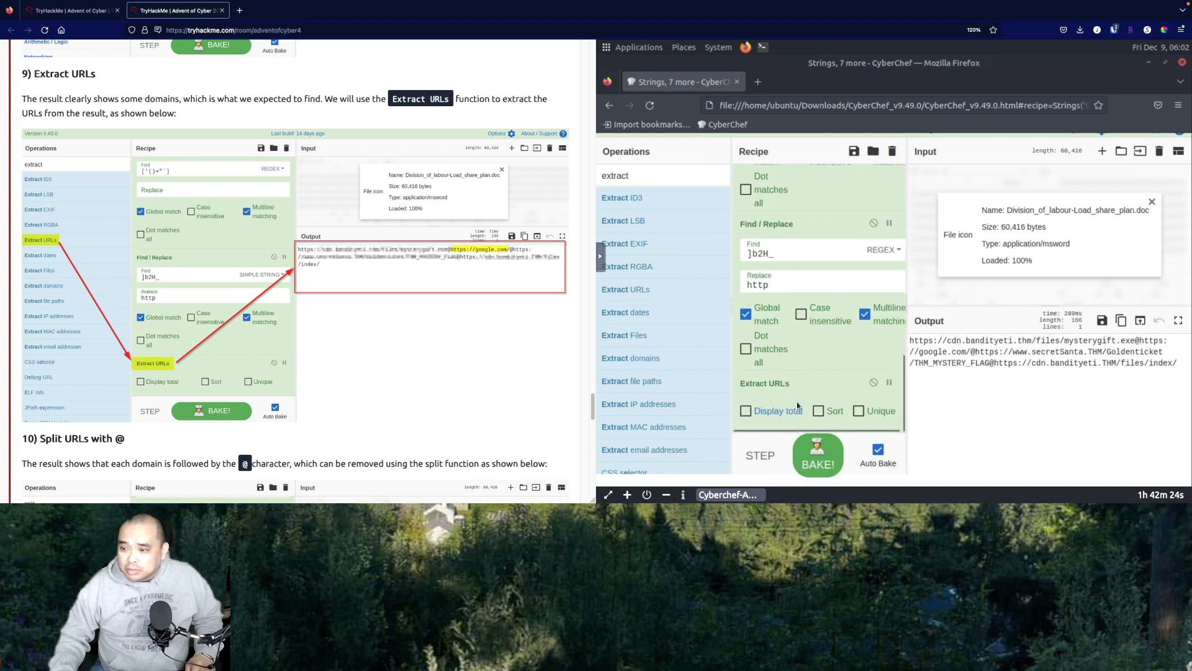
{"action": "left_click", "coordinate": [923, 381]}
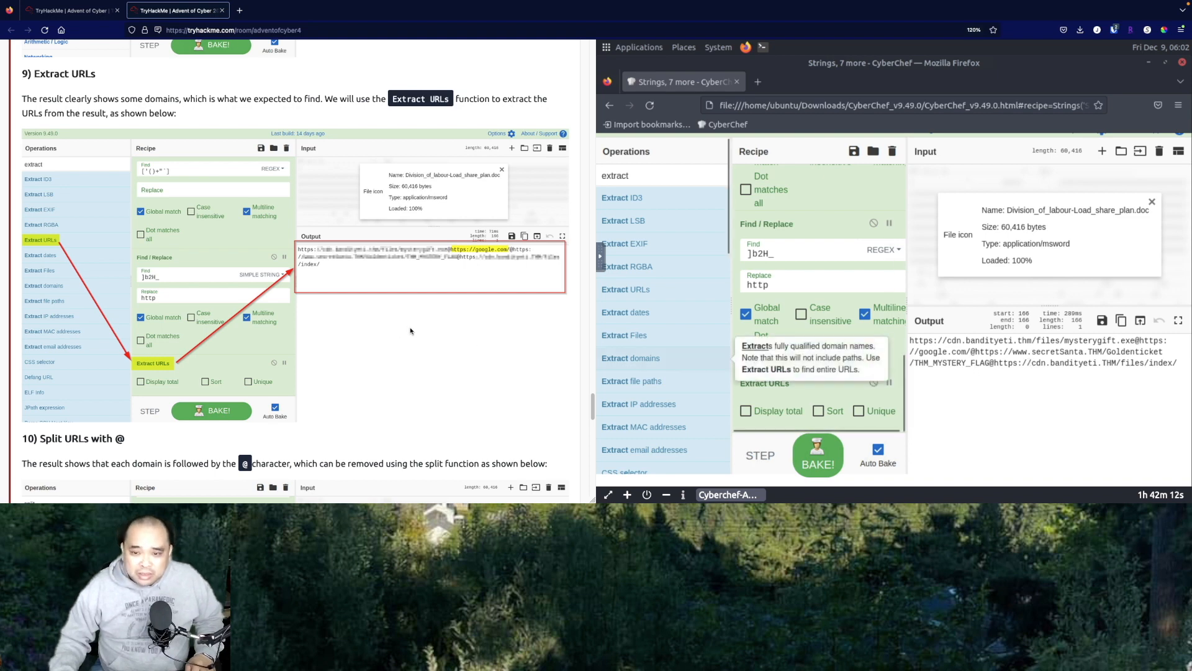
Read the step 10 instructions, search the operations for "split" and add Split after Extract URLs
{"action": "scroll", "coordinate": [410, 330], "scroll_direction": "down", "scroll_amount": 2}
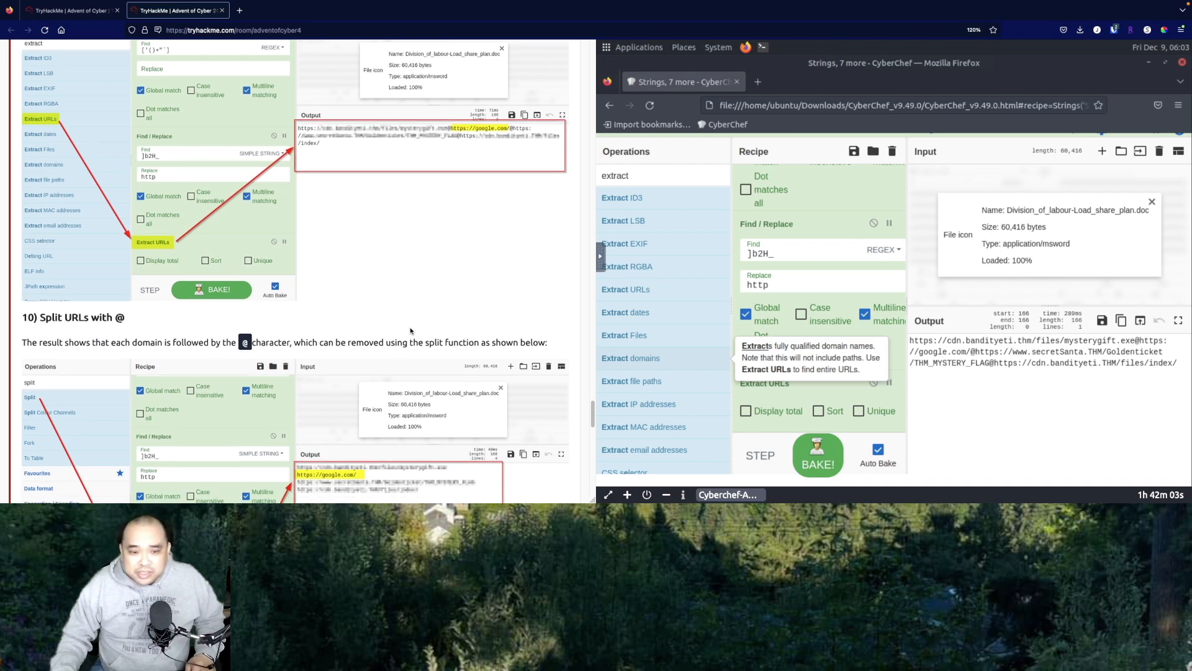
{"action": "scroll", "coordinate": [411, 331], "scroll_direction": "down", "scroll_amount": 1}
{"action": "scroll", "coordinate": [410, 331], "scroll_direction": "down", "scroll_amount": 3}
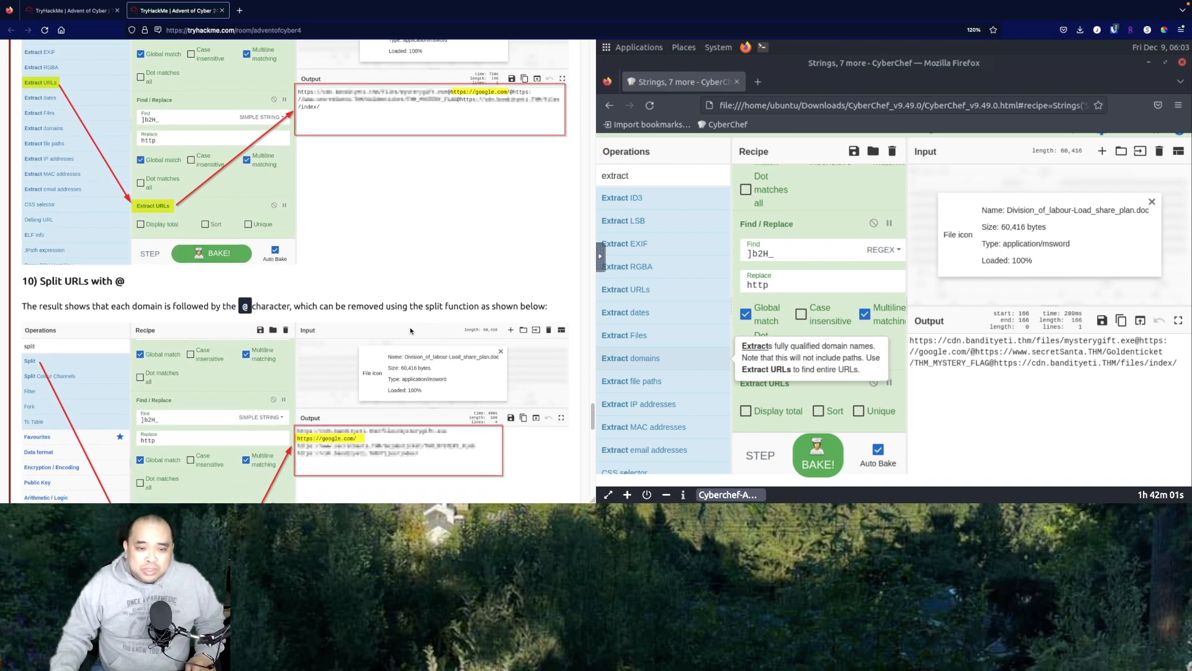
{"action": "scroll", "coordinate": [411, 331], "scroll_direction": "down", "scroll_amount": 3}
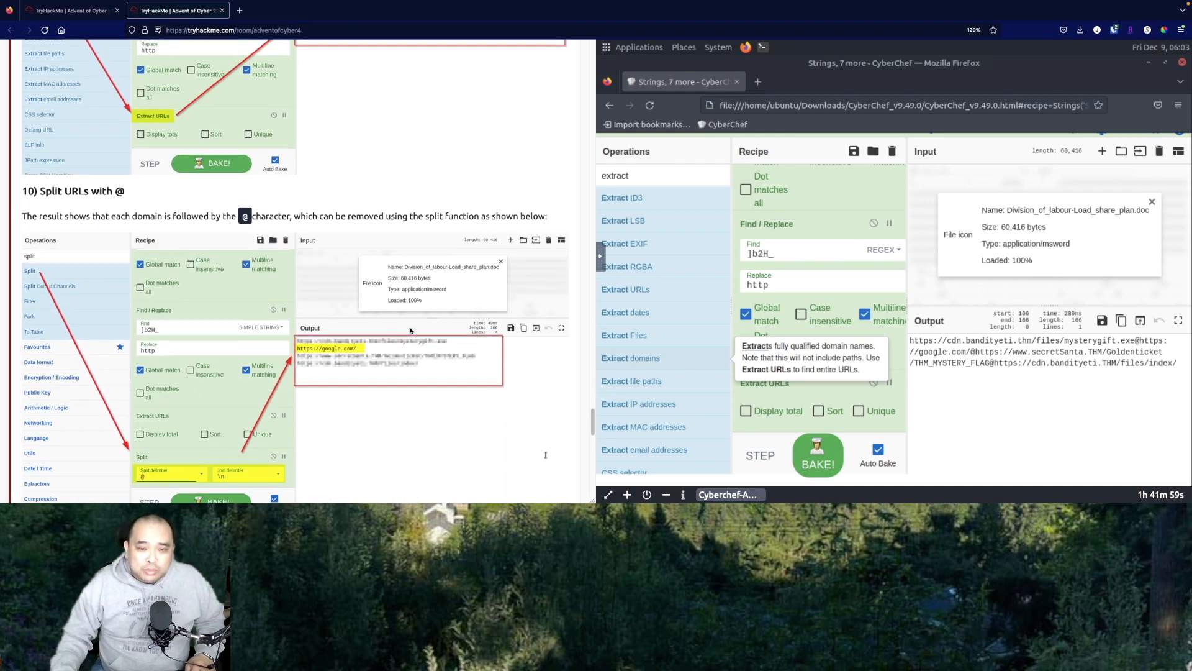
{"action": "scroll", "coordinate": [410, 330], "scroll_direction": "down", "scroll_amount": 2}
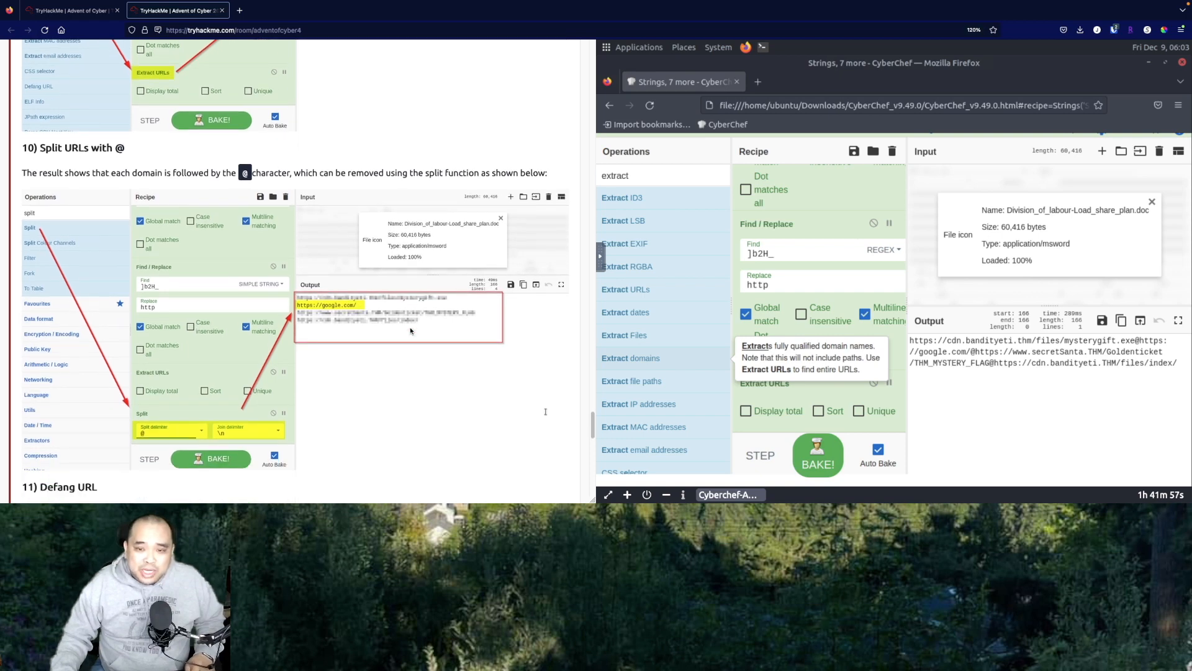
{"action": "scroll", "coordinate": [410, 331], "scroll_direction": "down", "scroll_amount": 1}
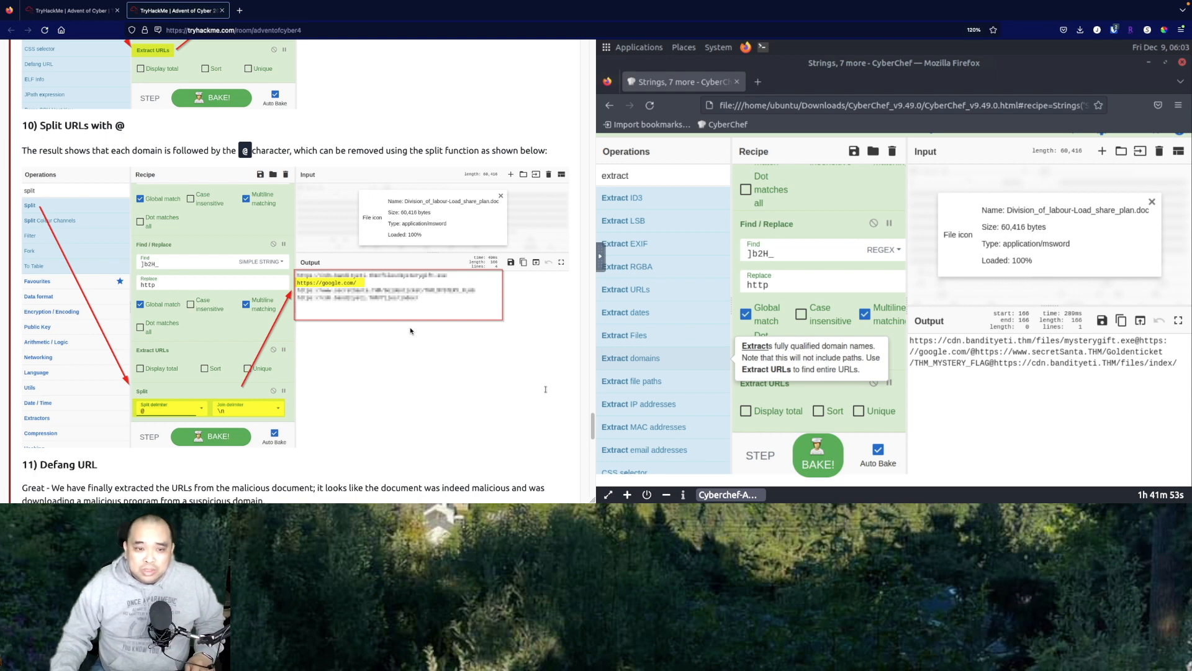
{"action": "double_click", "coordinate": [643, 176]}
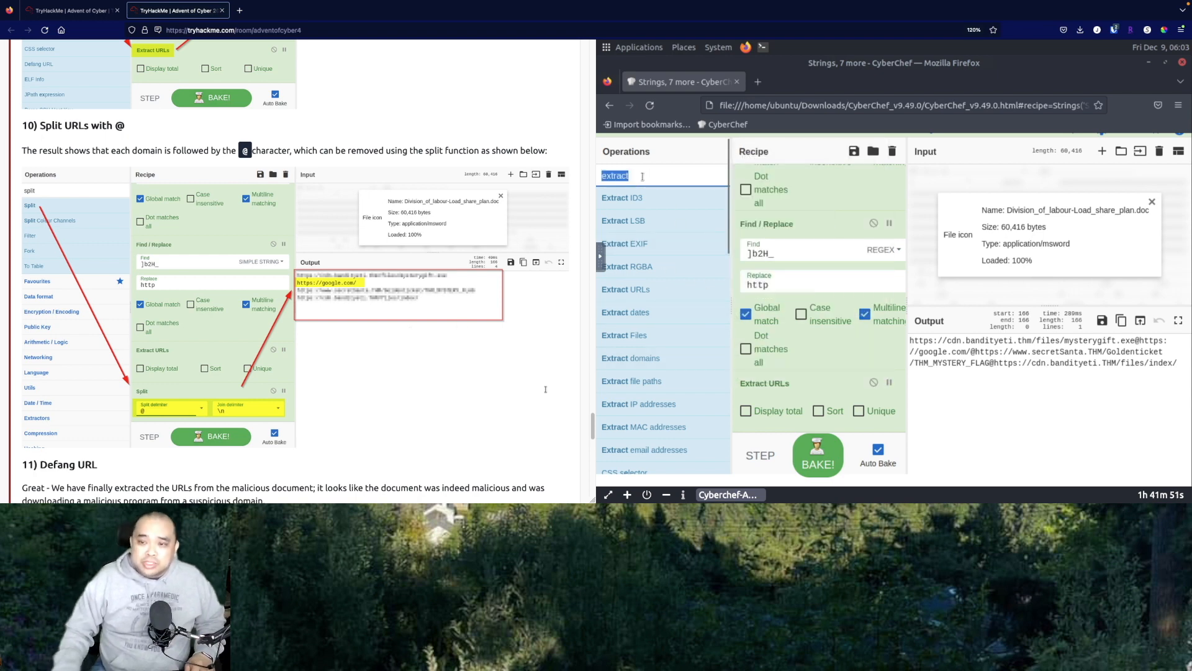
{"action": "type", "text": "split"}
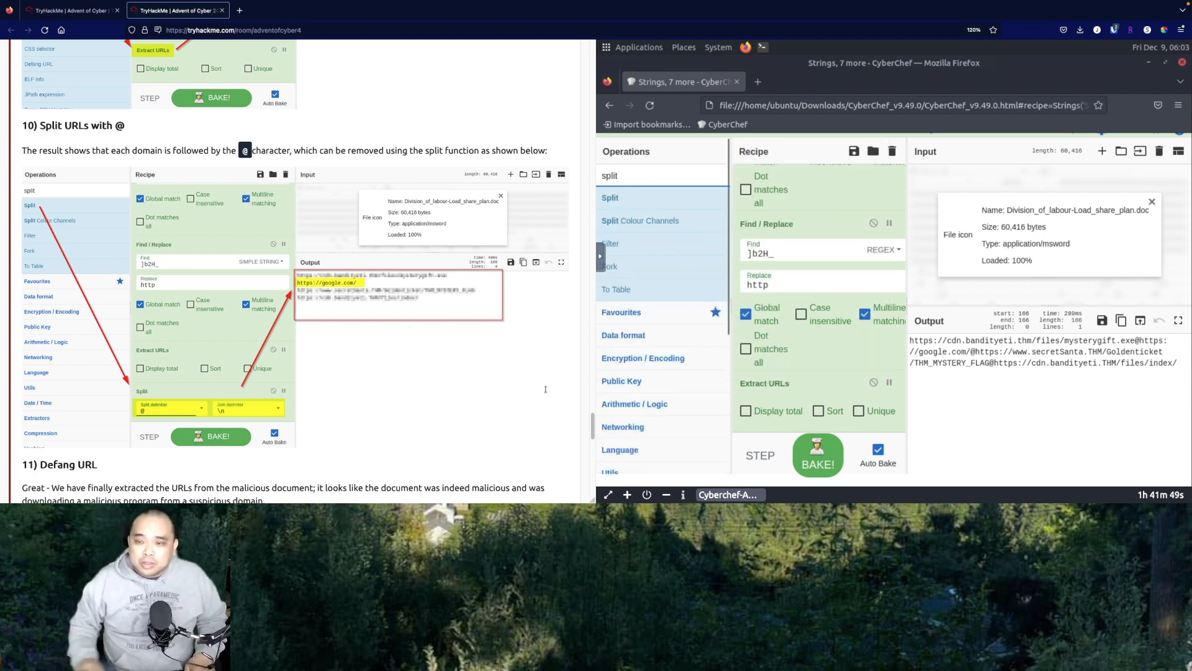
{"action": "left_click_drag", "start_coordinate": [659, 196], "coordinate": [811, 427]}
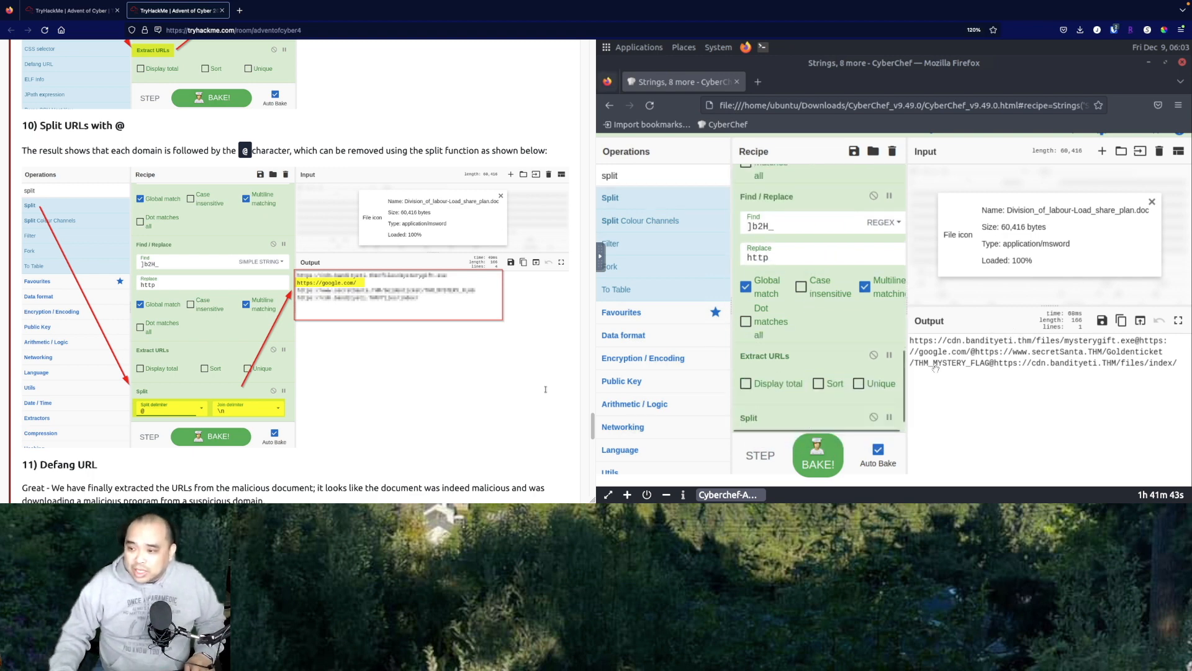
Set the Split operation's split delimiter to @ so each extracted URL goes on its own line
{"action": "scroll", "coordinate": [816, 354], "scroll_direction": "down", "scroll_amount": 1}
{"action": "left_click", "coordinate": [770, 416]}
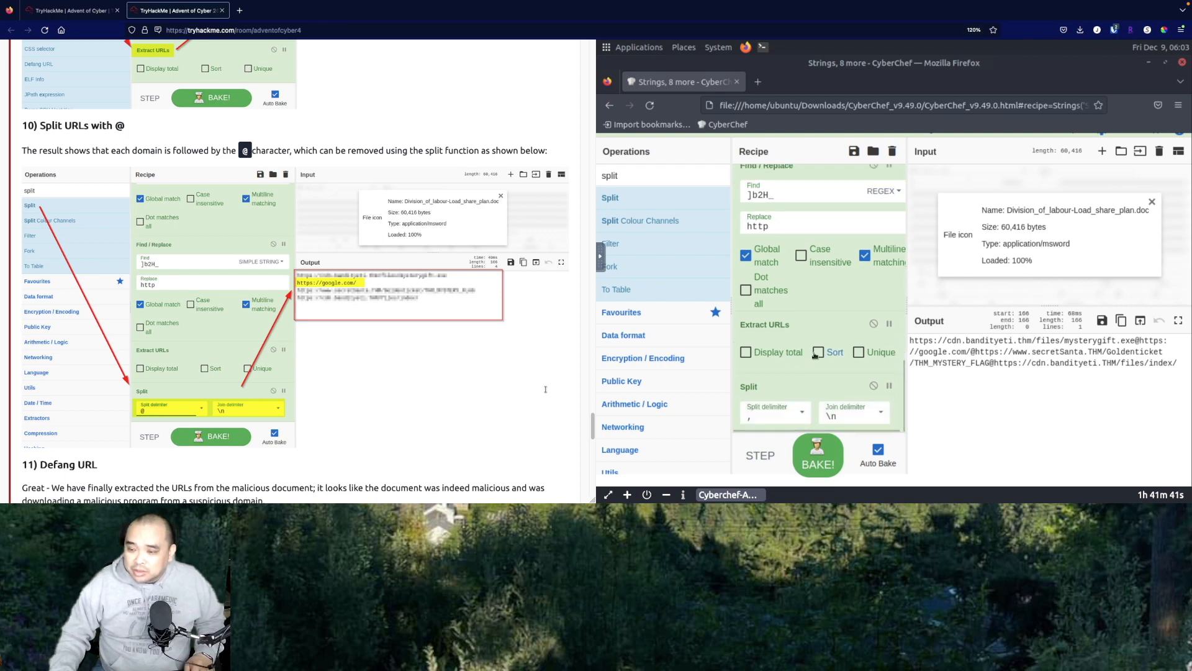
{"action": "key", "text": "BackSpace"}
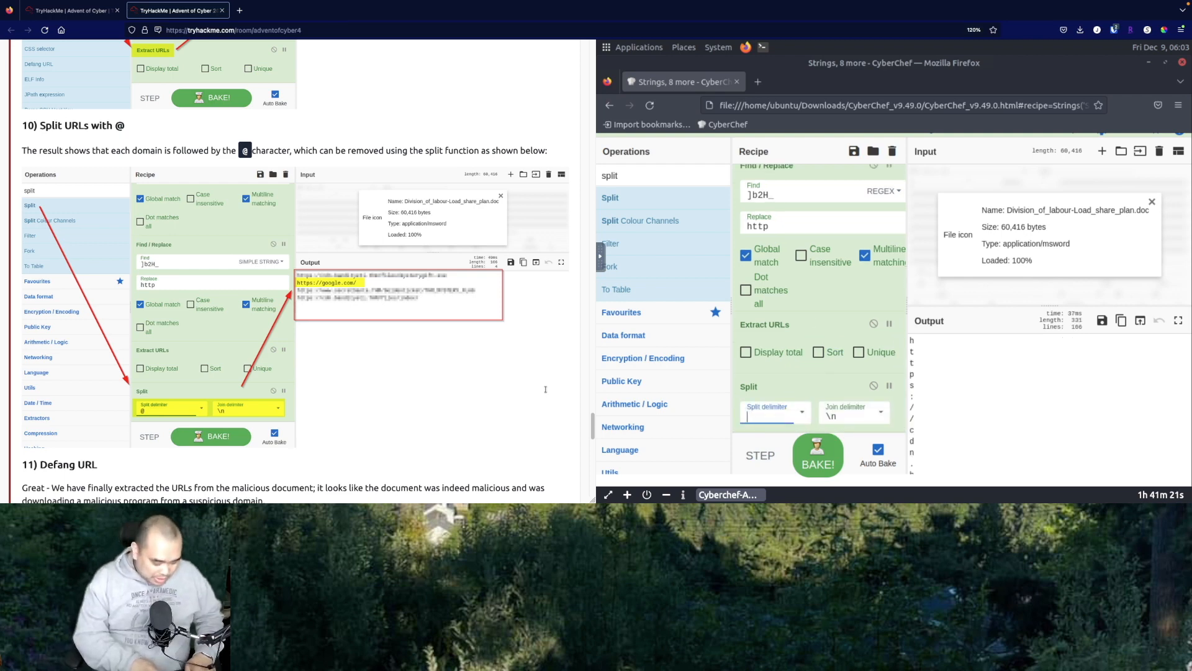
{"action": "type", "text": "@"}
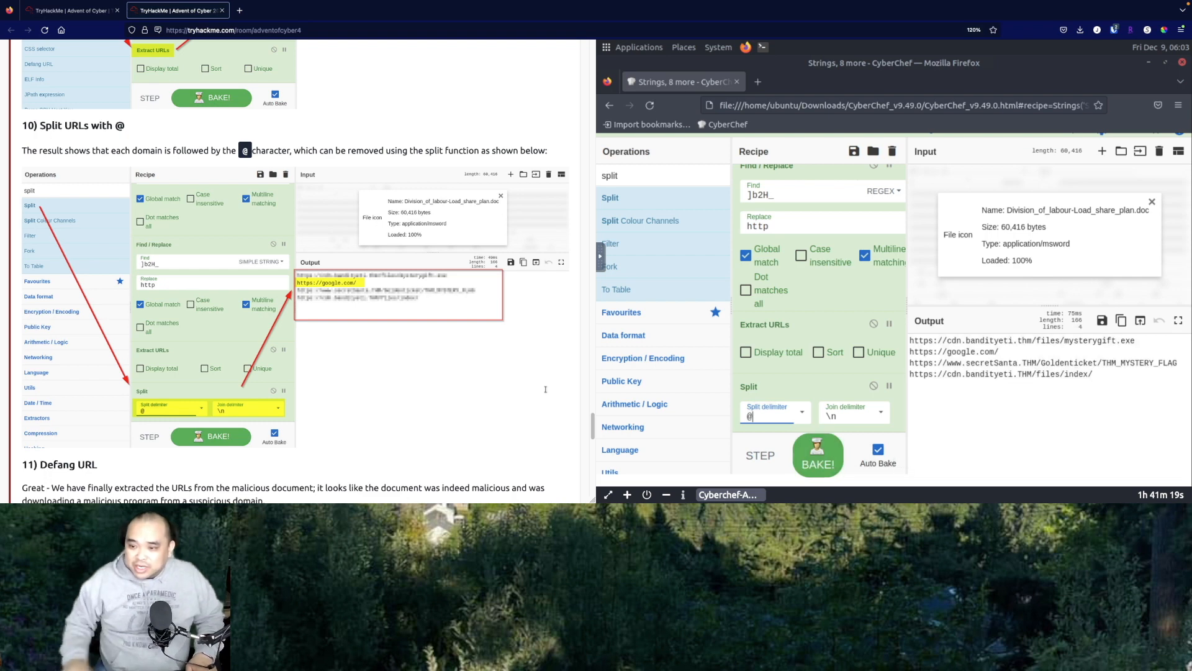
{"action": "left_click", "coordinate": [955, 406]}
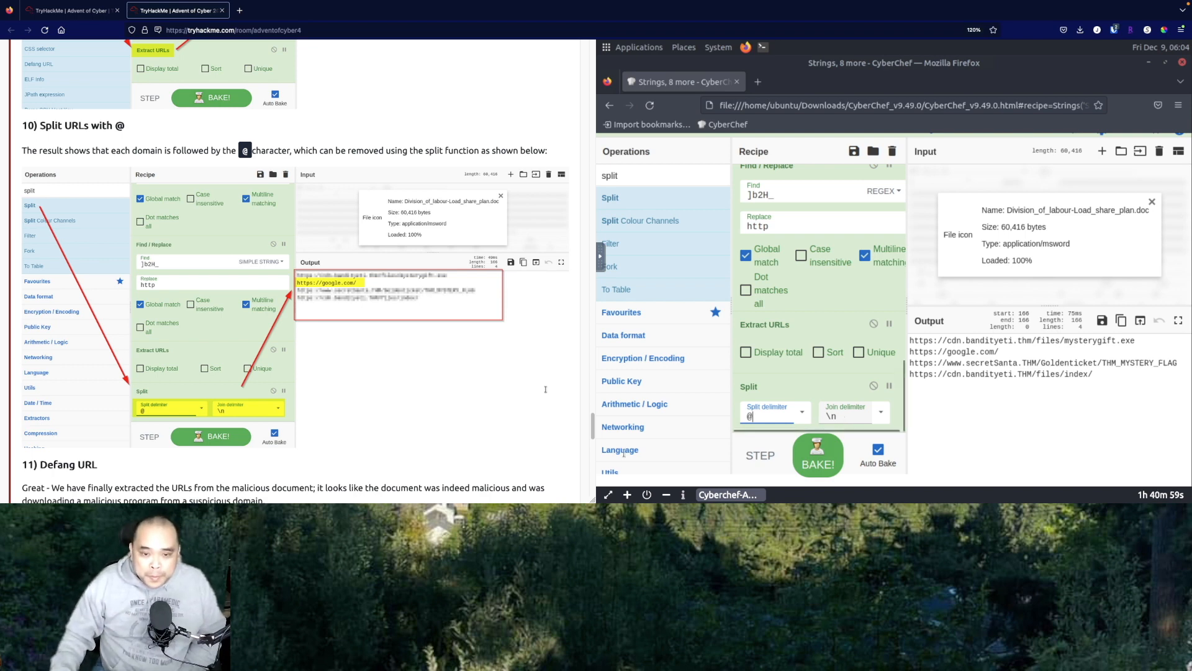
Read the step 11 instructions, search the operations for "defang" and add Defang URL after Split
{"action": "scroll", "coordinate": [399, 386], "scroll_direction": "down", "scroll_amount": 1}
{"action": "scroll", "coordinate": [398, 386], "scroll_direction": "down", "scroll_amount": 3}
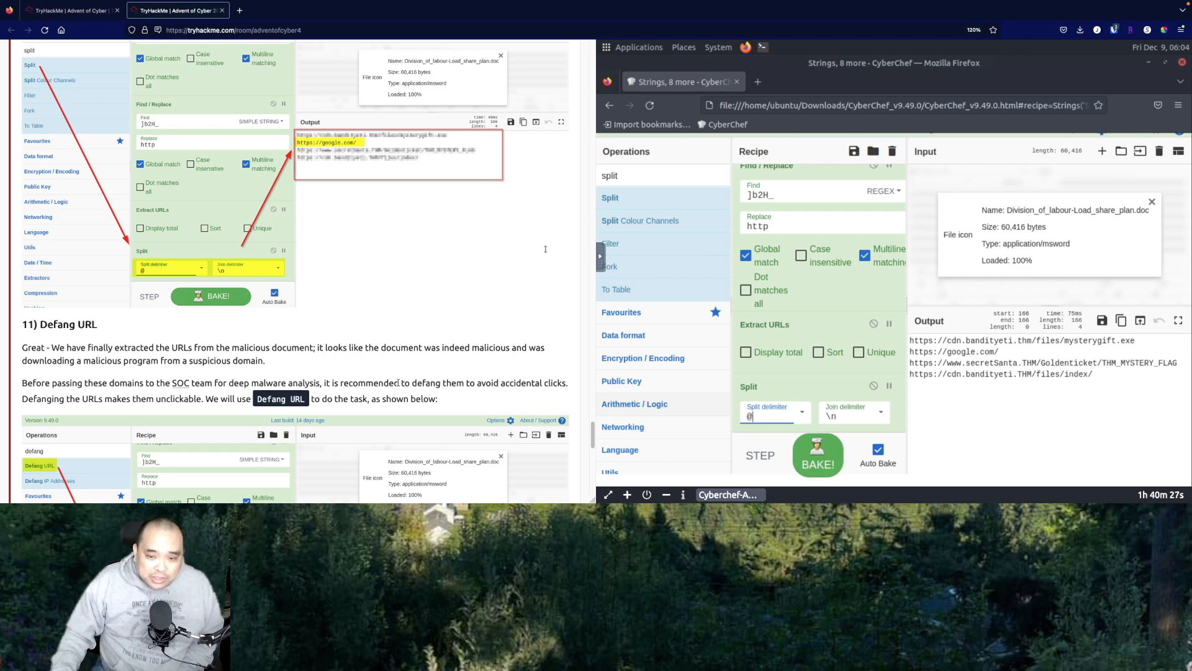
{"action": "scroll", "coordinate": [398, 383], "scroll_direction": "down", "scroll_amount": 3}
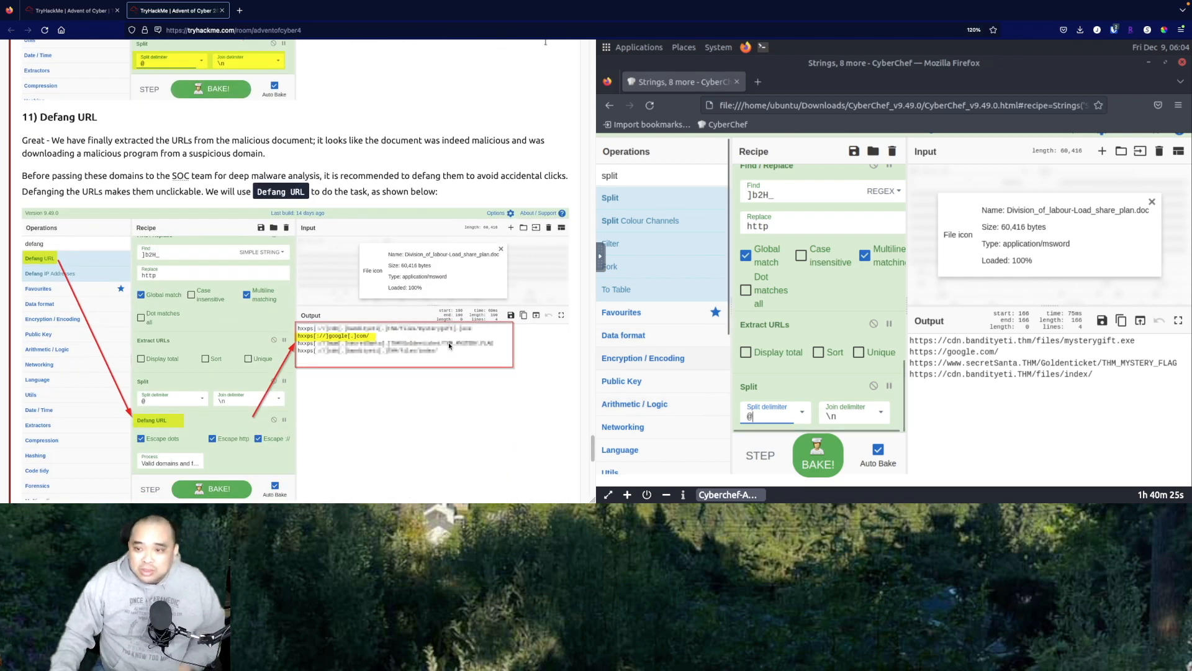
{"action": "double_click", "coordinate": [642, 175]}
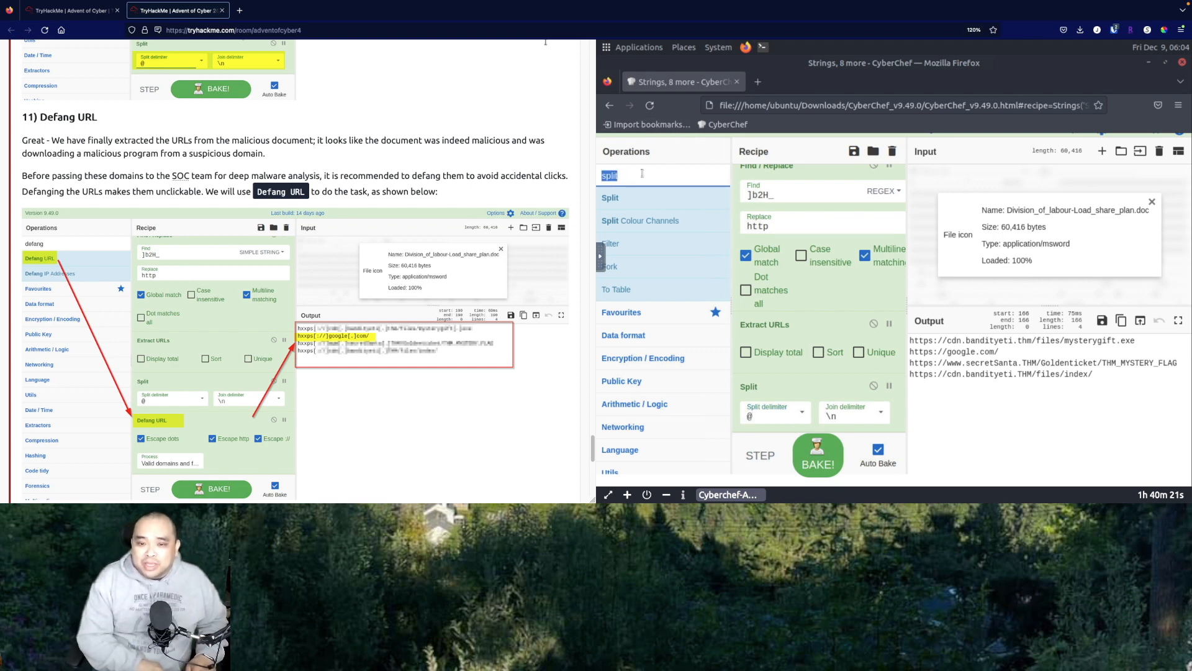
{"action": "type", "text": "defang"}
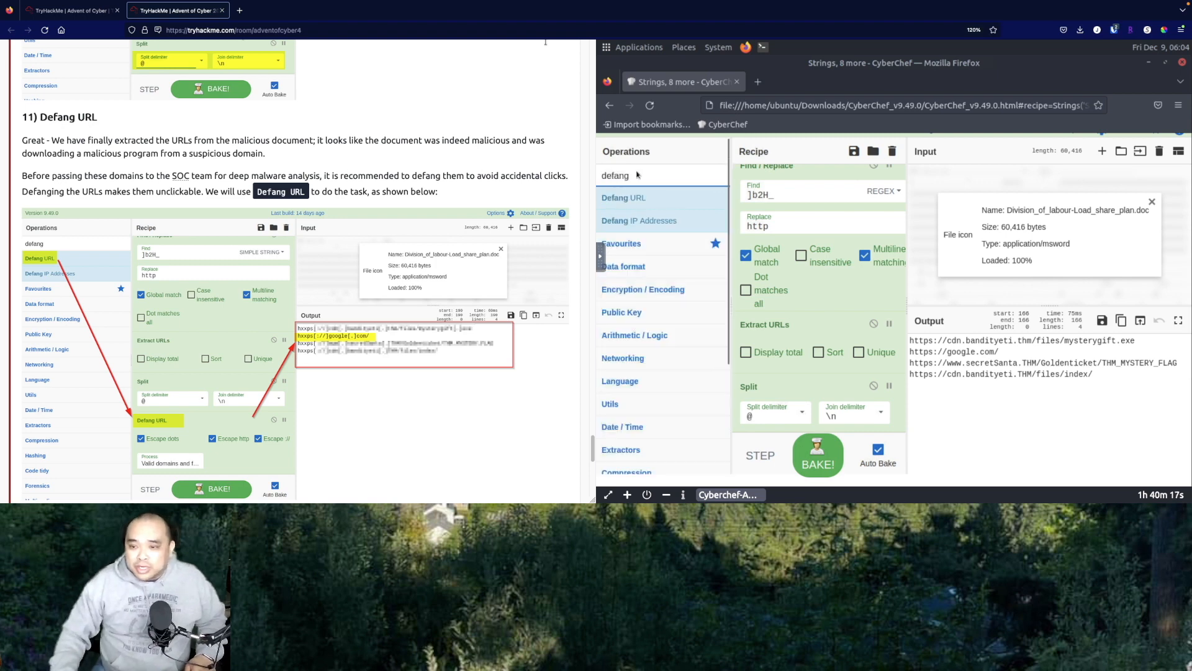
{"action": "mouse_move", "coordinate": [629, 198]}
{"action": "left_click_drag", "start_coordinate": [629, 198], "coordinate": [801, 421]}
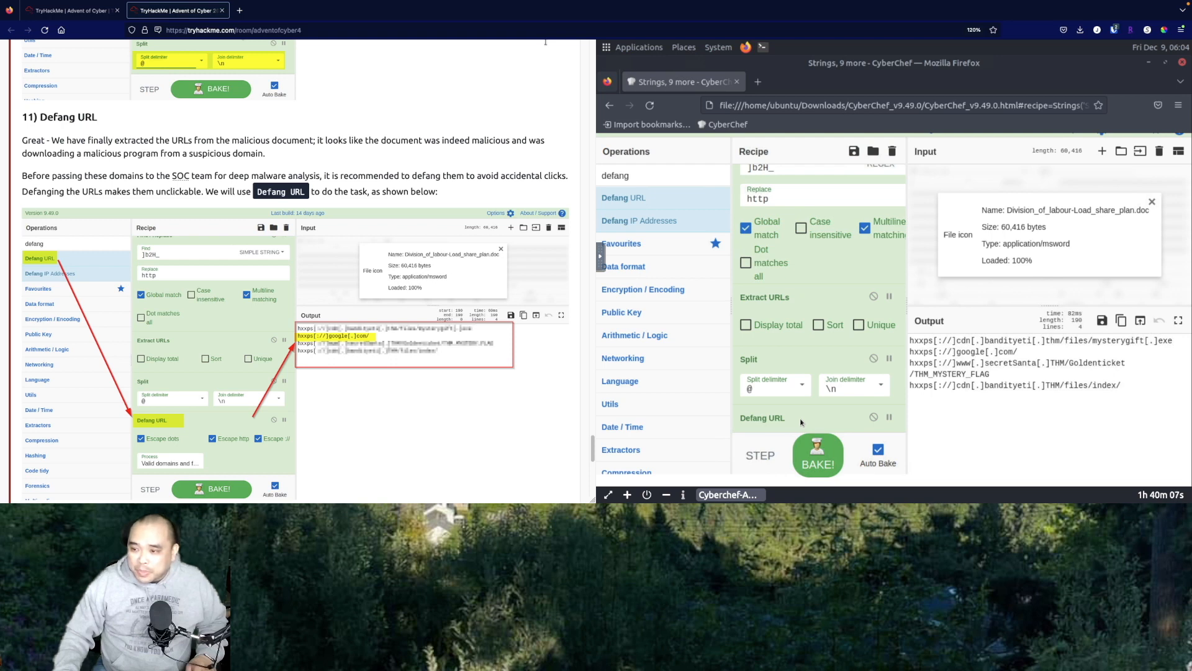
{"action": "left_click", "coordinate": [1010, 408]}
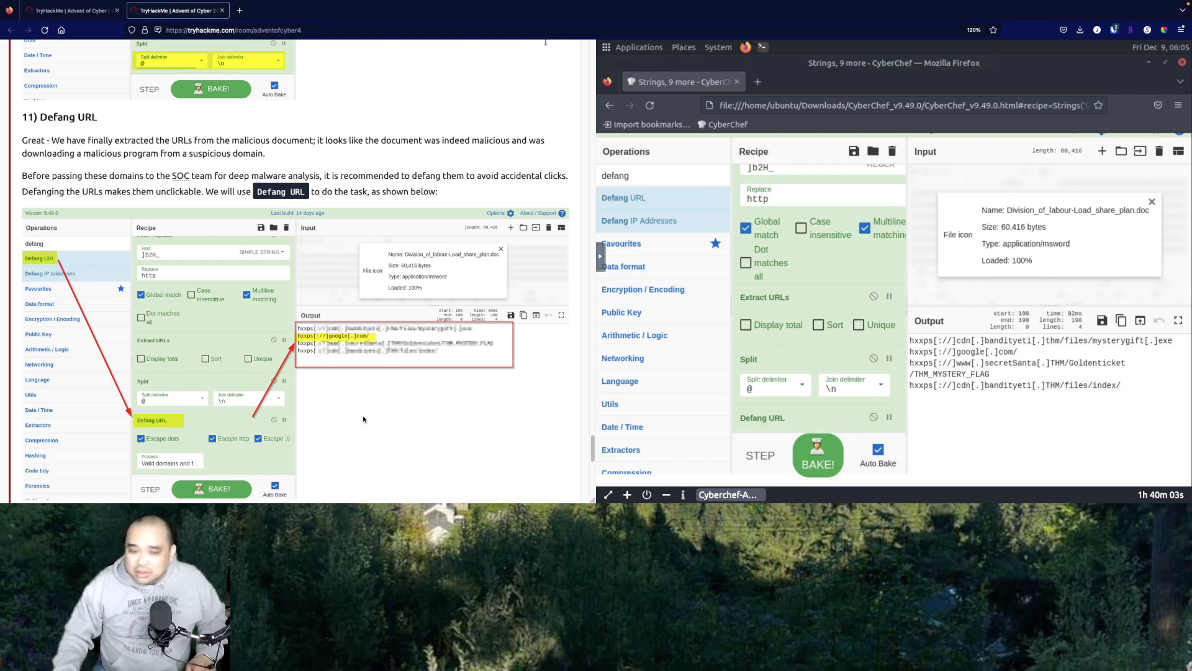
{"action": "scroll", "coordinate": [380, 405], "scroll_direction": "down", "scroll_amount": 1}
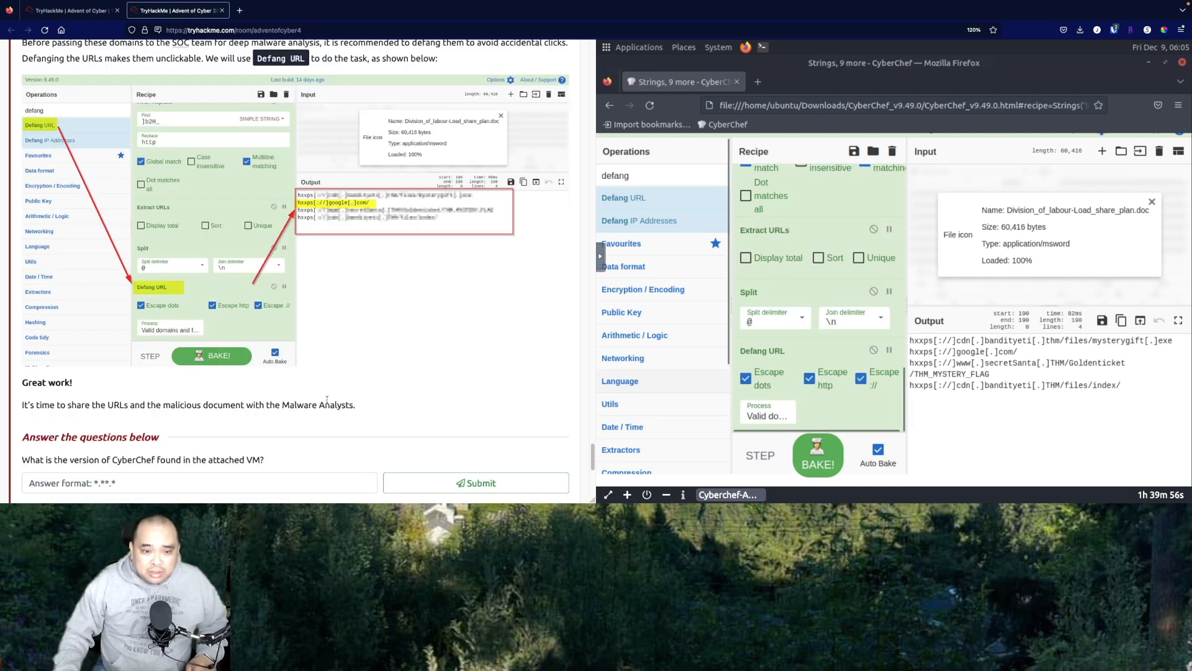
{"action": "scroll", "coordinate": [326, 399], "scroll_direction": "down", "scroll_amount": 1}
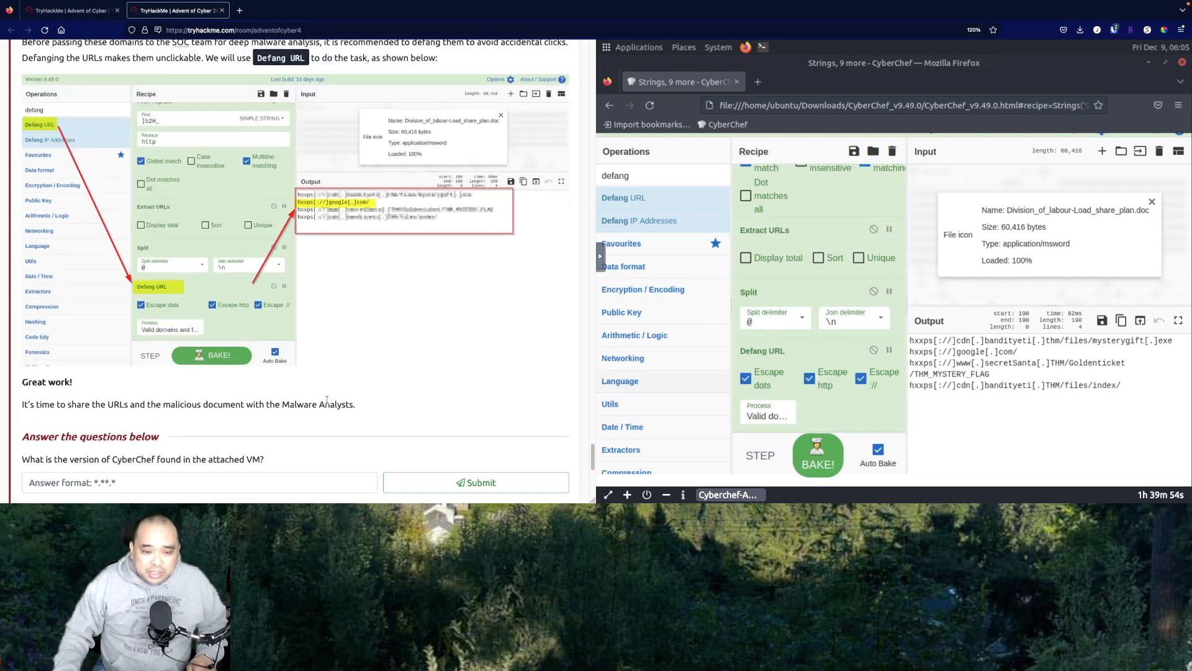
Answer the question about the CyberChef version in the attached VM with 9.49.0 and submit it
{"action": "scroll", "coordinate": [326, 401], "scroll_direction": "down", "scroll_amount": 1}
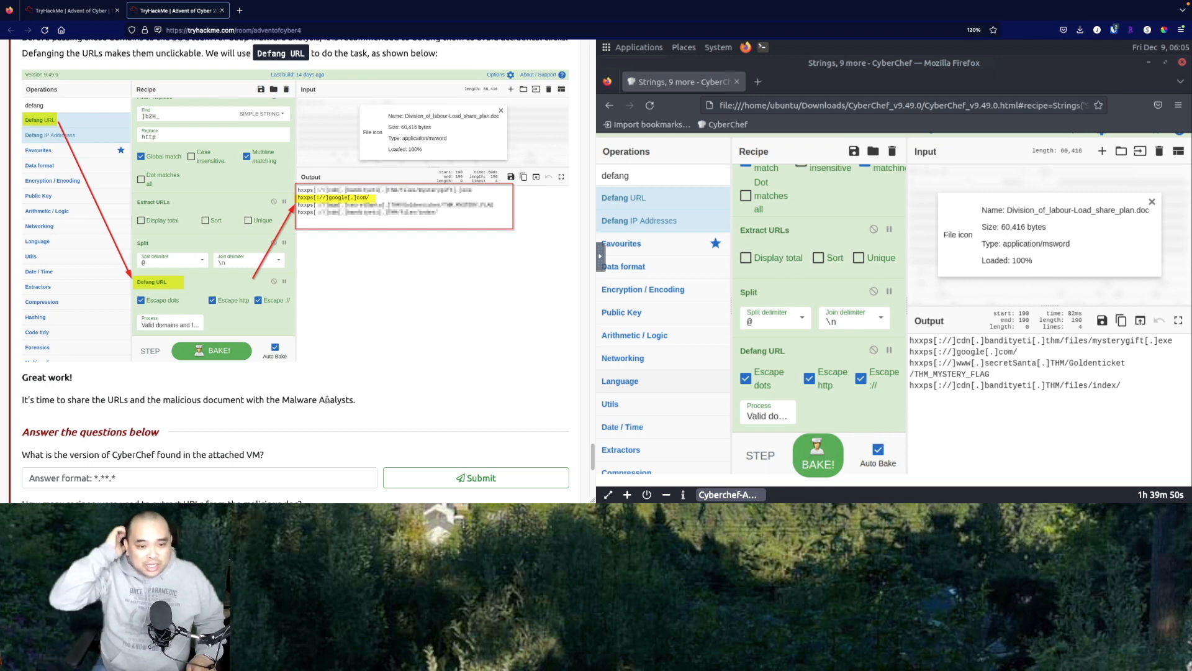
{"action": "scroll", "coordinate": [327, 400], "scroll_direction": "down", "scroll_amount": 3}
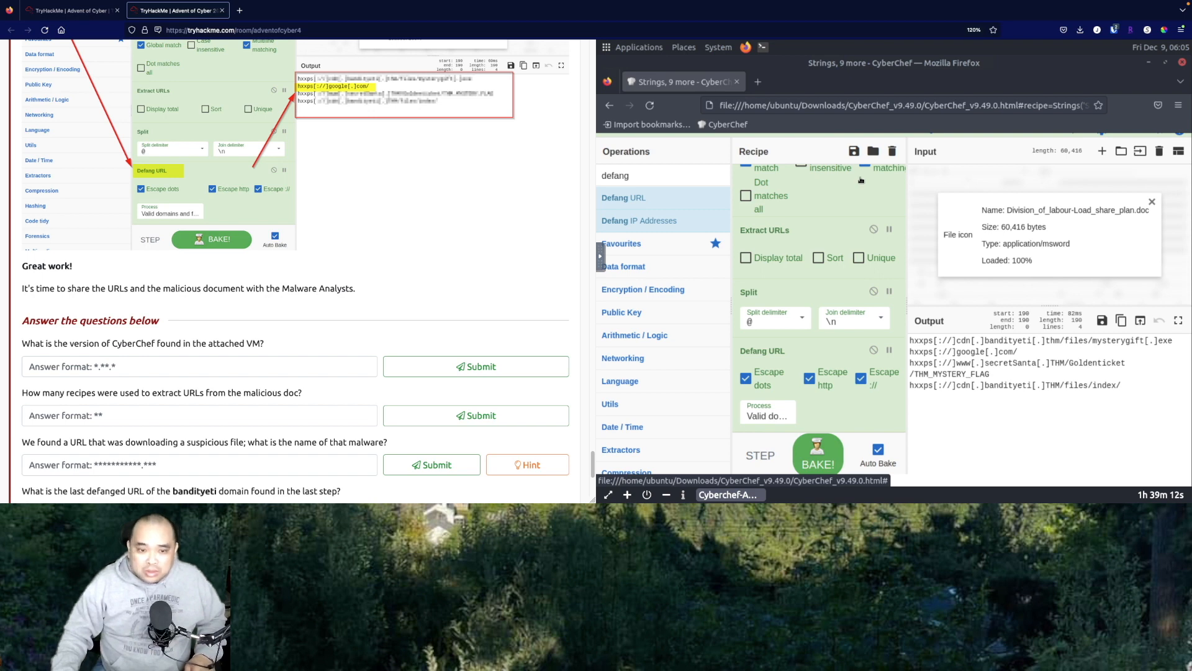
{"action": "left_click", "coordinate": [208, 365]}
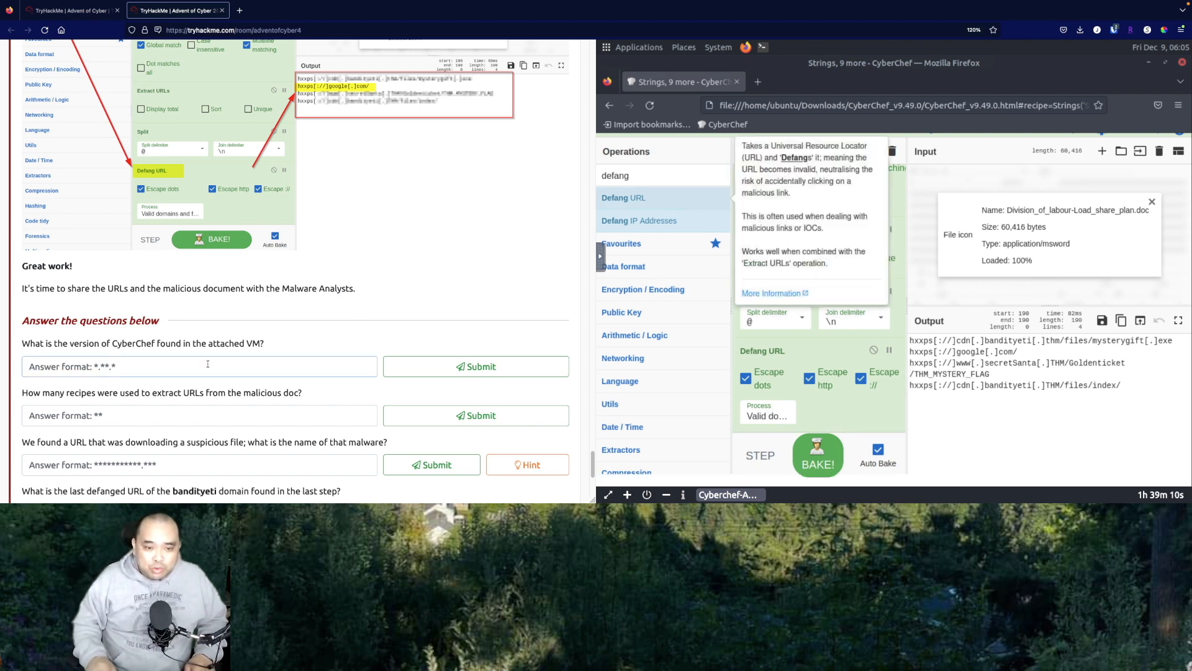
{"action": "type", "text": "9.49.0"}
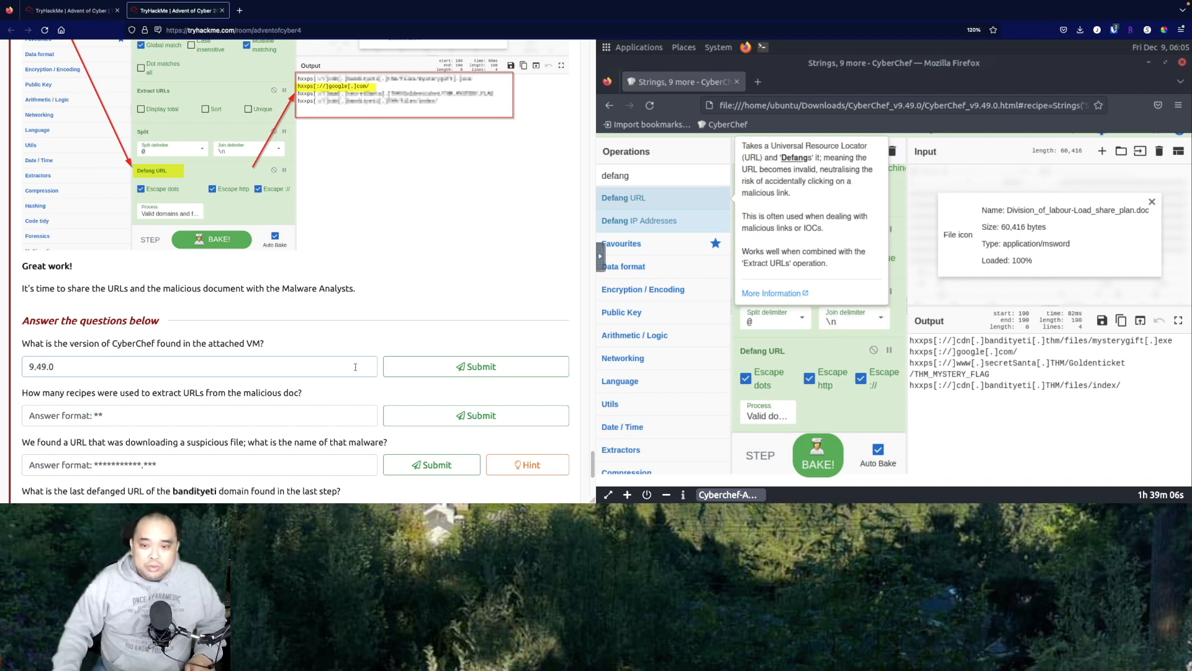
{"action": "left_click", "coordinate": [475, 367]}
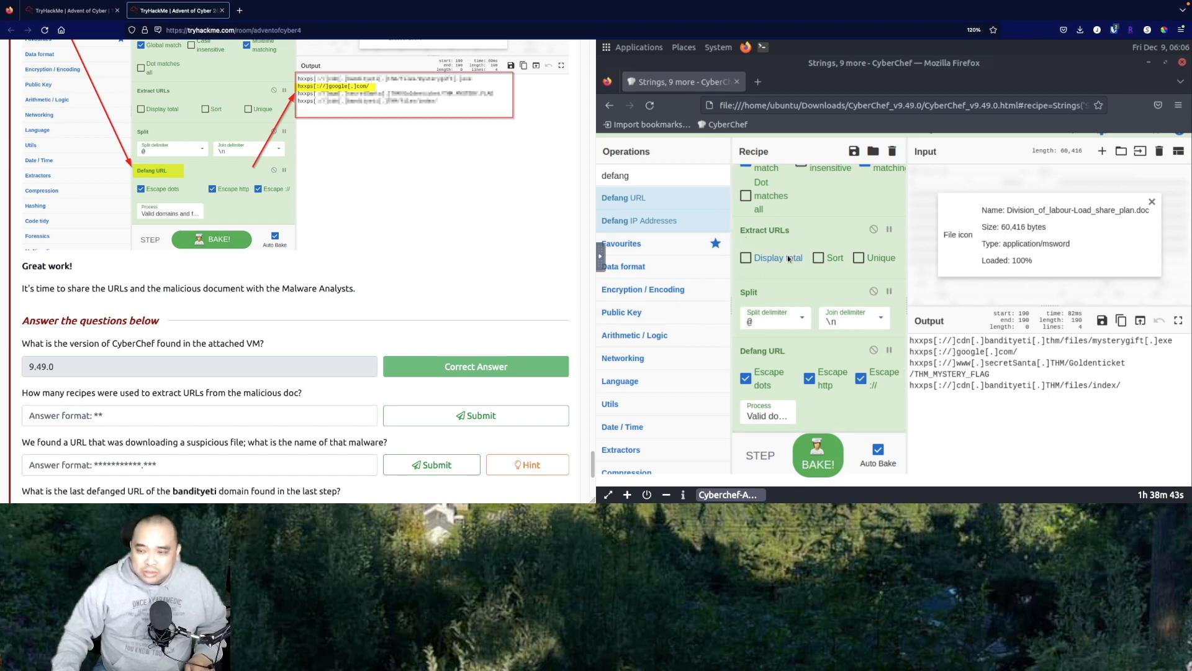
Review the built recipe and the walkthrough from Add the File to CyberChef through Defang URL to count the recipes used
{"action": "scroll", "coordinate": [787, 255], "scroll_direction": "up", "scroll_amount": 3}
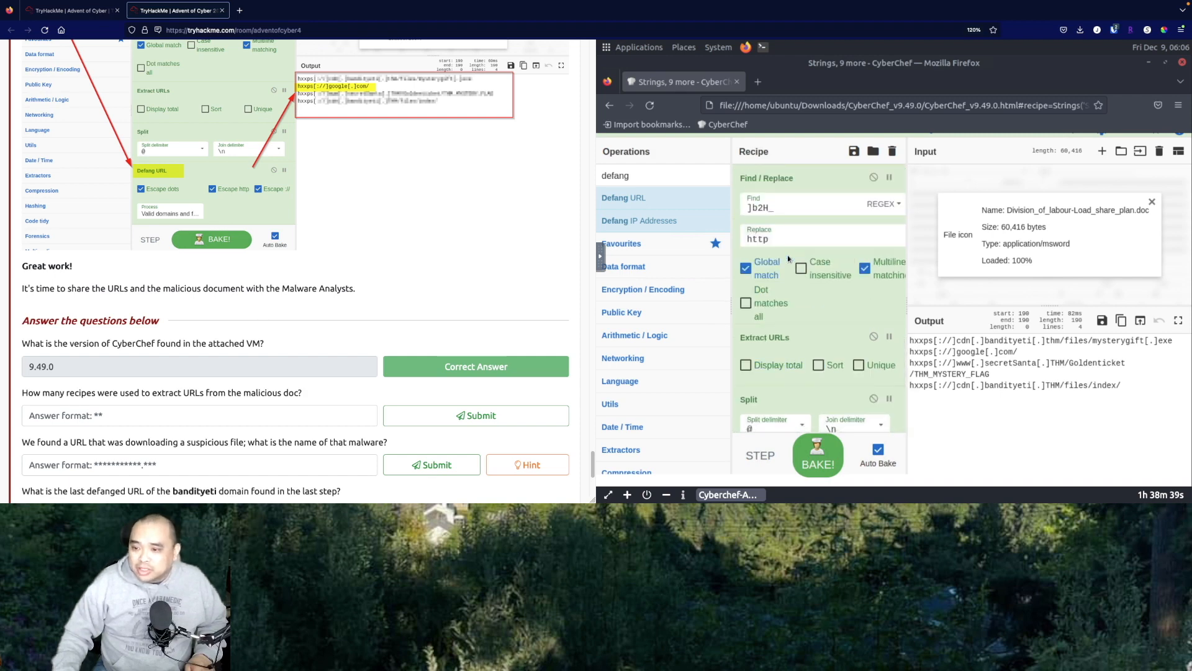
{"action": "scroll", "coordinate": [787, 255], "scroll_direction": "down", "scroll_amount": 1}
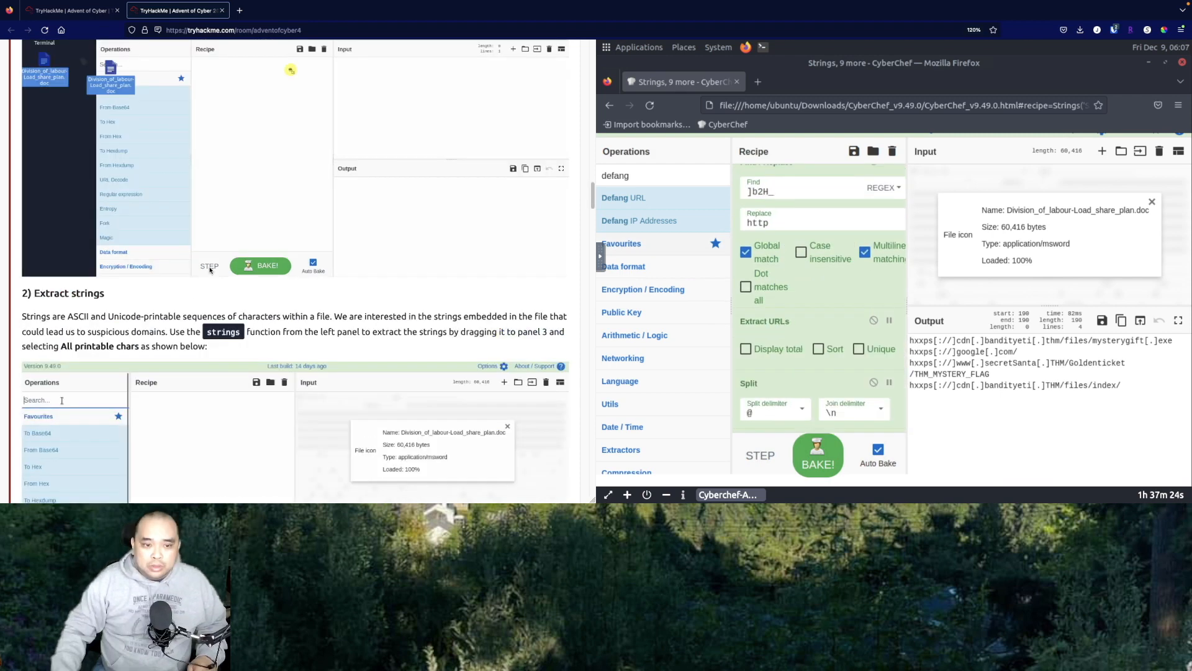
{"action": "scroll", "coordinate": [296, 271], "scroll_direction": "up", "scroll_amount": 4}
{"action": "scroll", "coordinate": [295, 270], "scroll_direction": "down", "scroll_amount": 1}
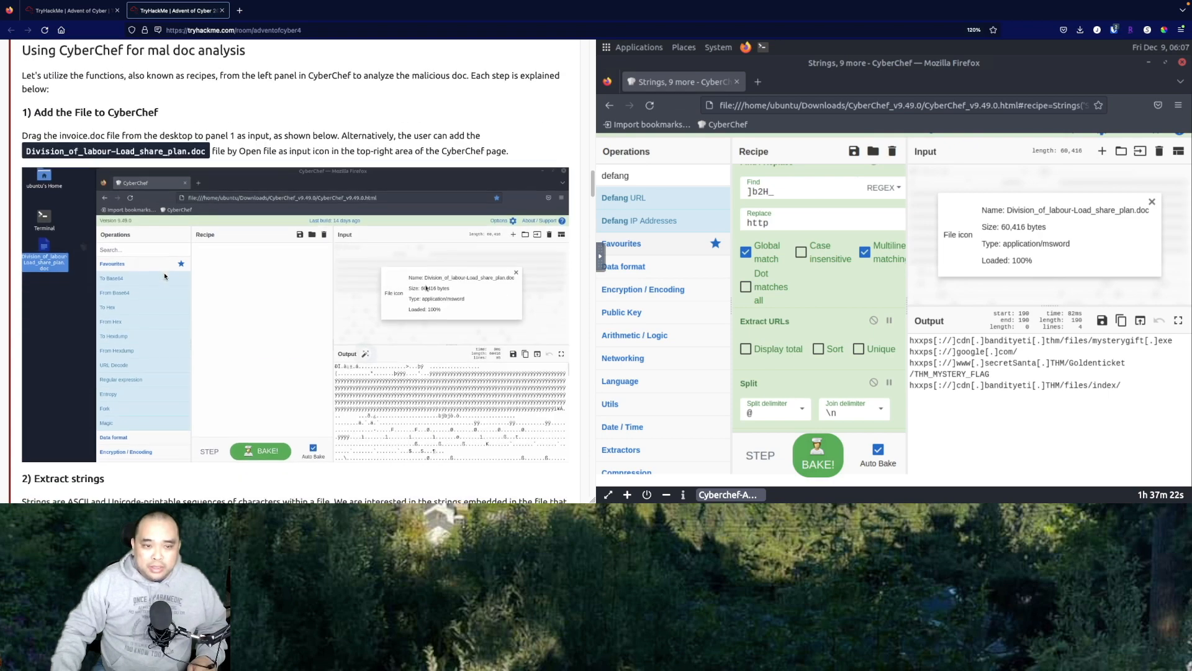
{"action": "scroll", "coordinate": [165, 276], "scroll_direction": "down", "scroll_amount": 10}
{"action": "scroll", "coordinate": [164, 276], "scroll_direction": "down", "scroll_amount": 12}
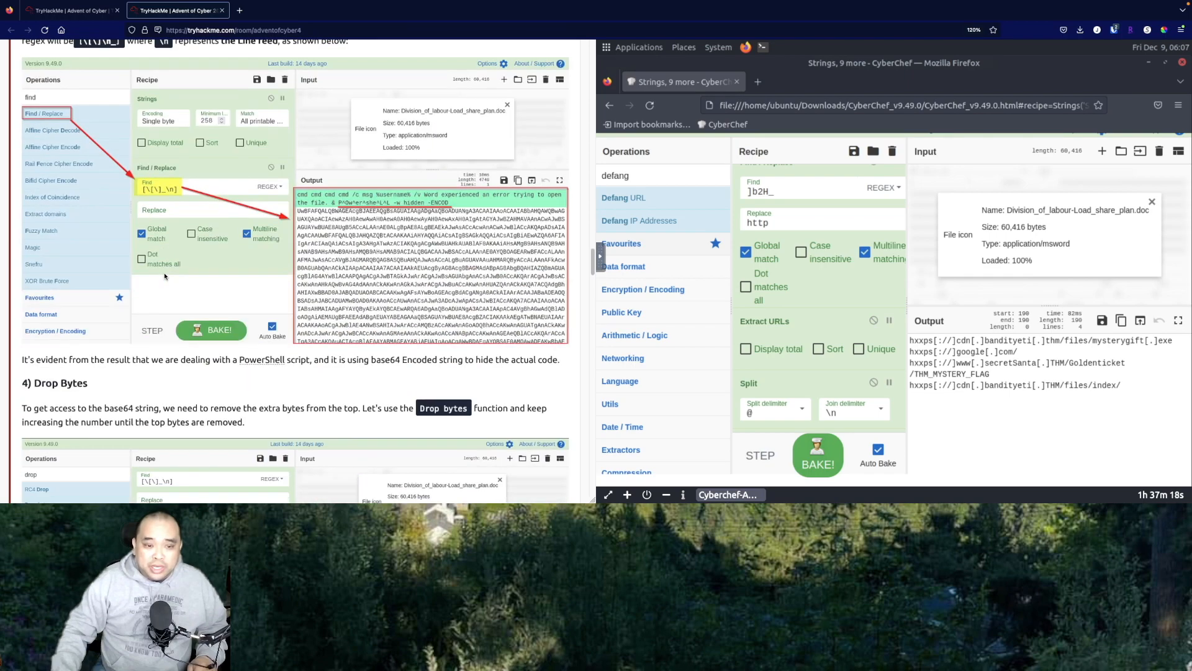
{"action": "scroll", "coordinate": [165, 276], "scroll_direction": "down", "scroll_amount": 12}
{"action": "scroll", "coordinate": [165, 275], "scroll_direction": "down", "scroll_amount": 10}
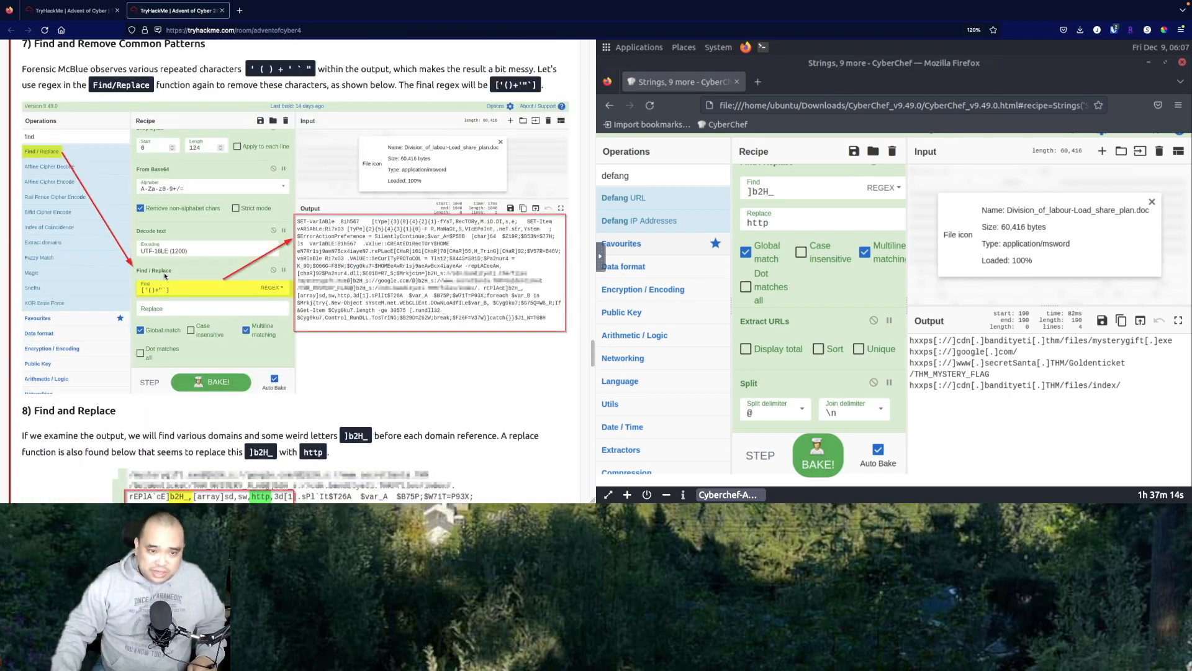
{"action": "scroll", "coordinate": [165, 276], "scroll_direction": "down", "scroll_amount": 10}
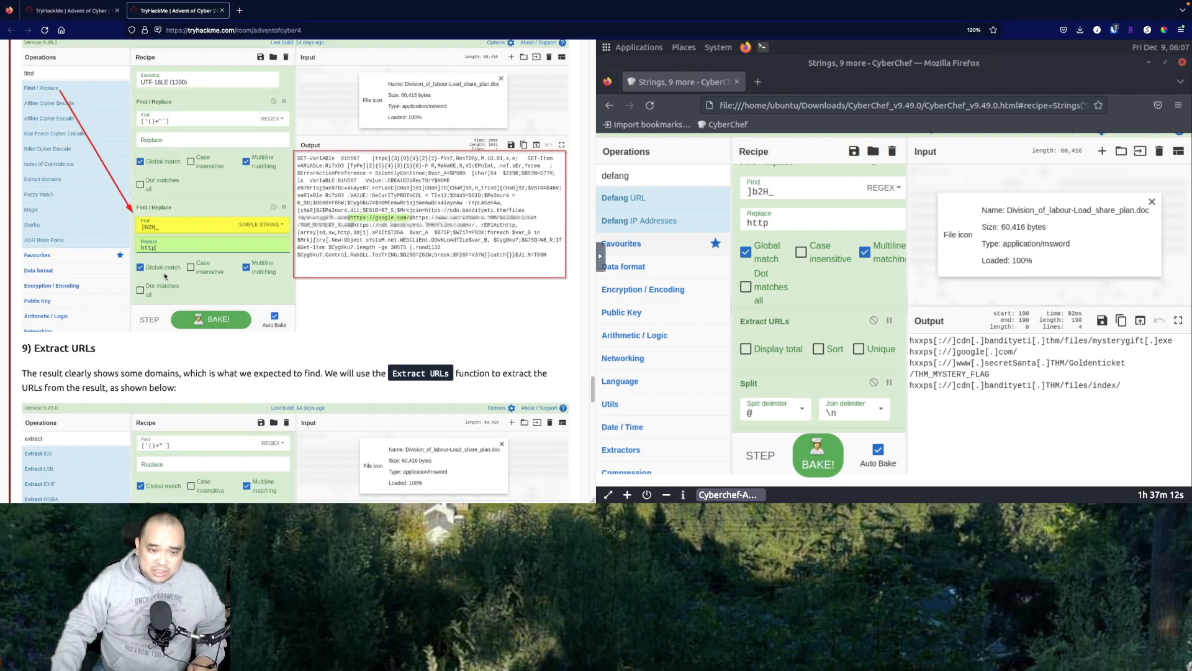
{"action": "scroll", "coordinate": [164, 276], "scroll_direction": "down", "scroll_amount": 8}
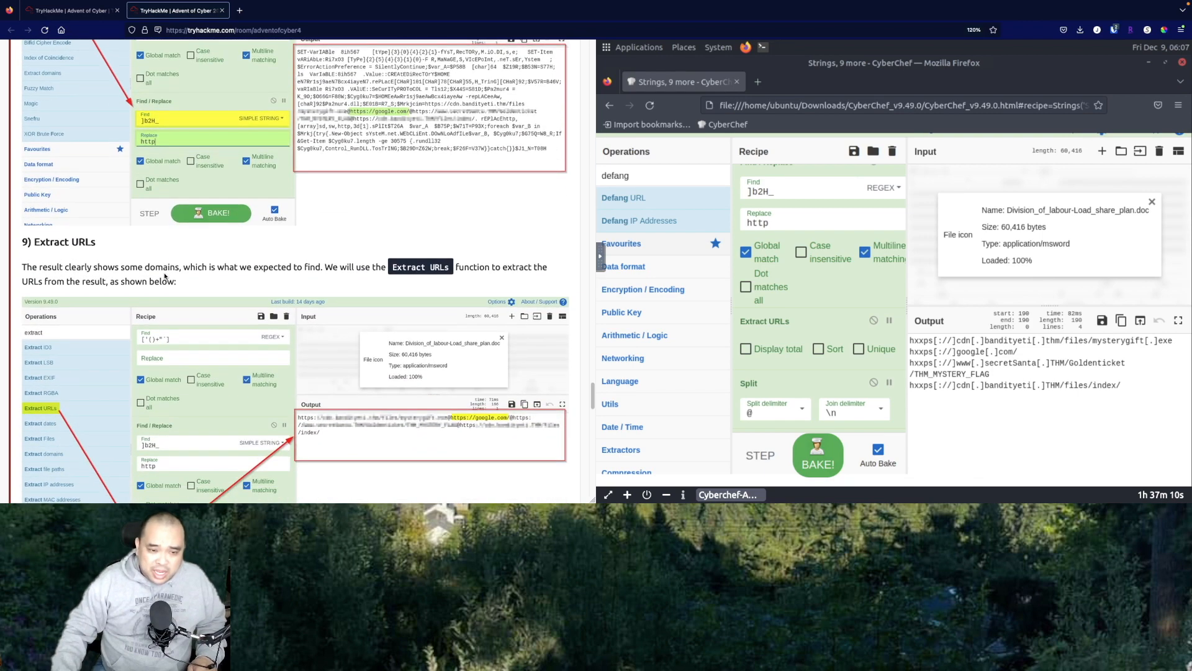
{"action": "scroll", "coordinate": [165, 275], "scroll_direction": "down", "scroll_amount": 20}
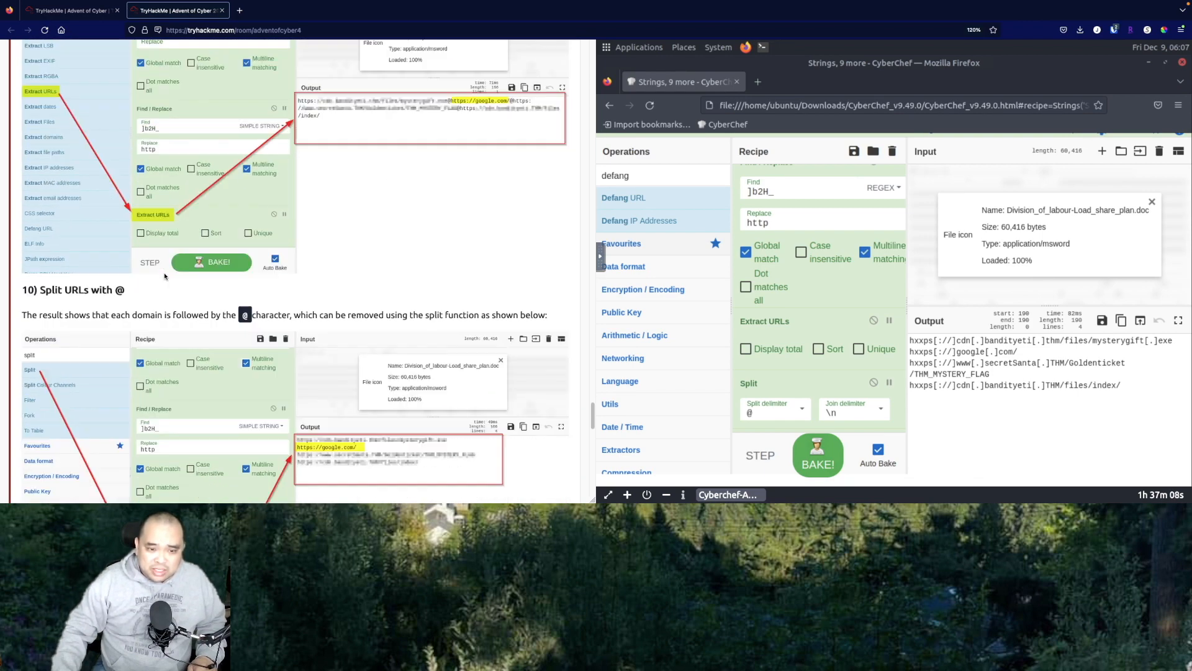
{"action": "scroll", "coordinate": [164, 276], "scroll_direction": "down", "scroll_amount": 20}
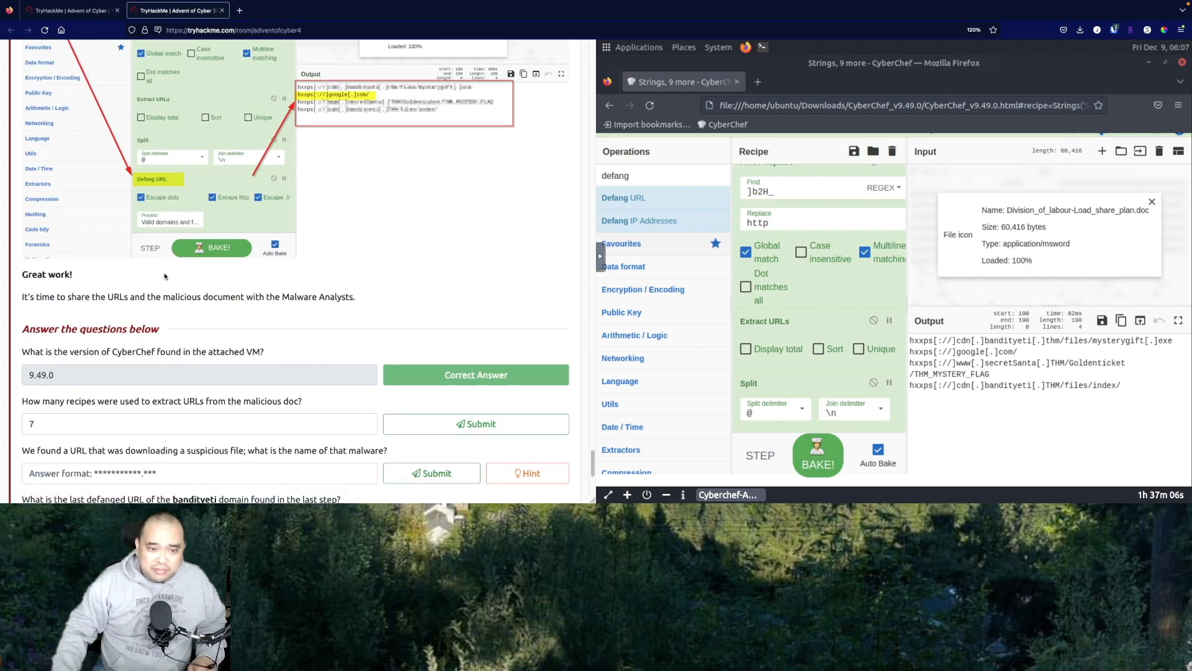
Try submitting 9 as the number of recipes used to extract URLs from the malicious doc
{"action": "scroll", "coordinate": [171, 277], "scroll_direction": "down", "scroll_amount": 8}
{"action": "left_click", "coordinate": [118, 161]}
{"action": "key", "text": "BackSpace"}
{"action": "type", "text": "9"}
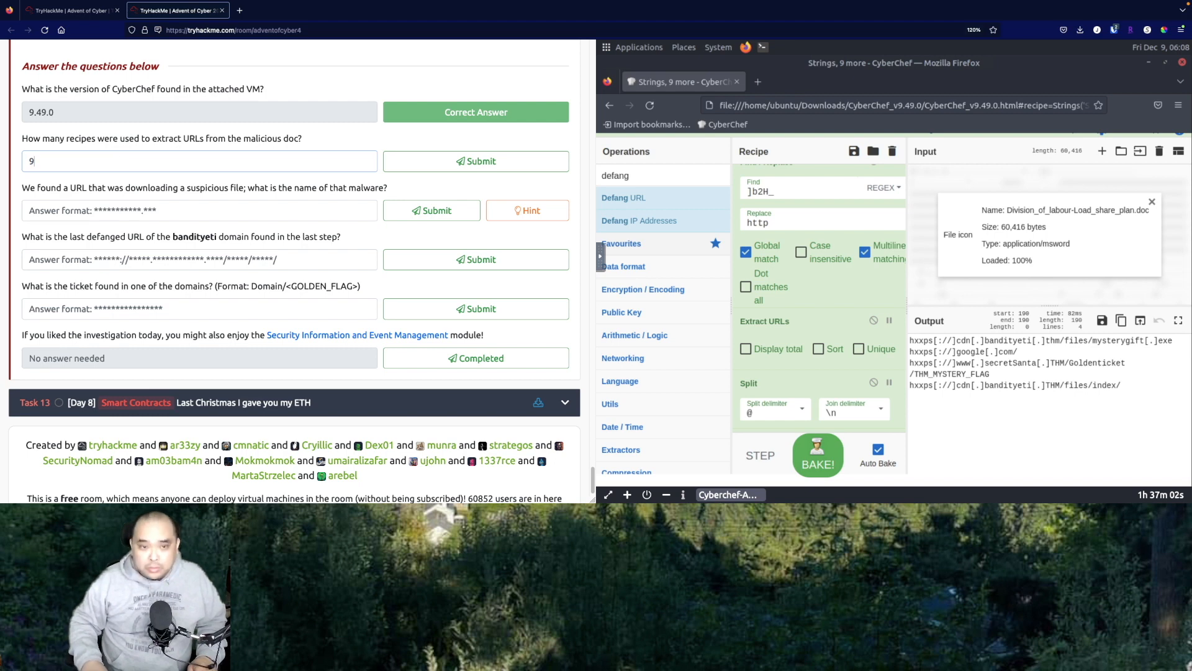
{"action": "left_click", "coordinate": [492, 161]}
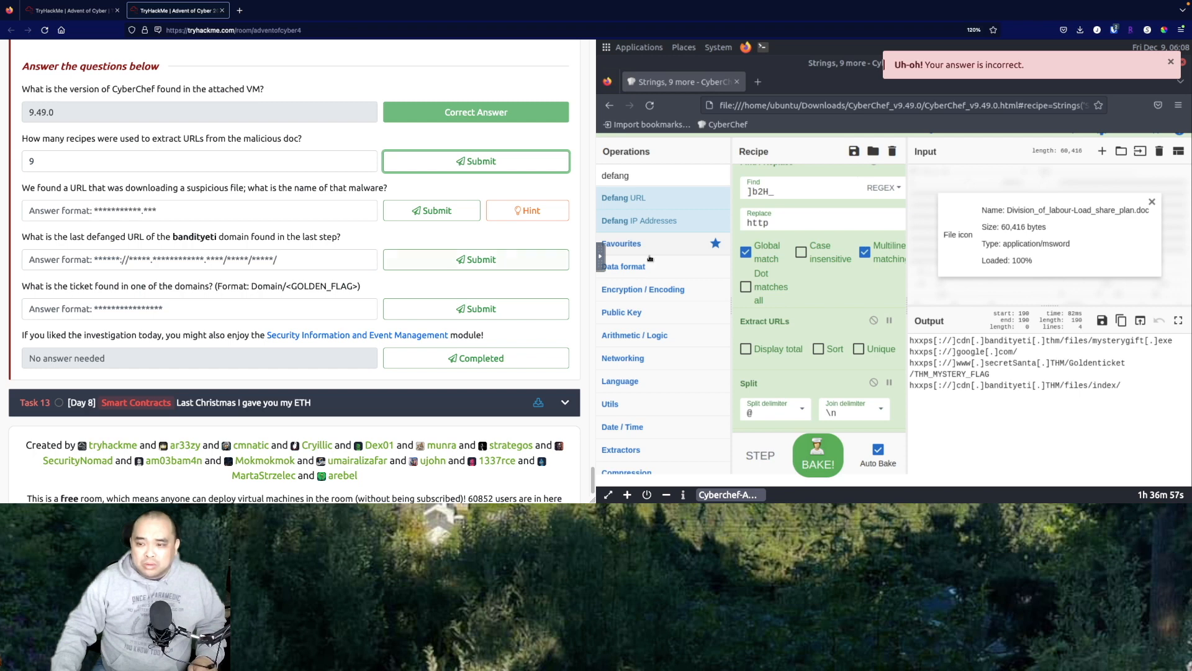
Check the end of the recipe, then submit 10 as the number of recipes used to extract the URLs
{"action": "scroll", "coordinate": [804, 264], "scroll_direction": "down", "scroll_amount": 3}
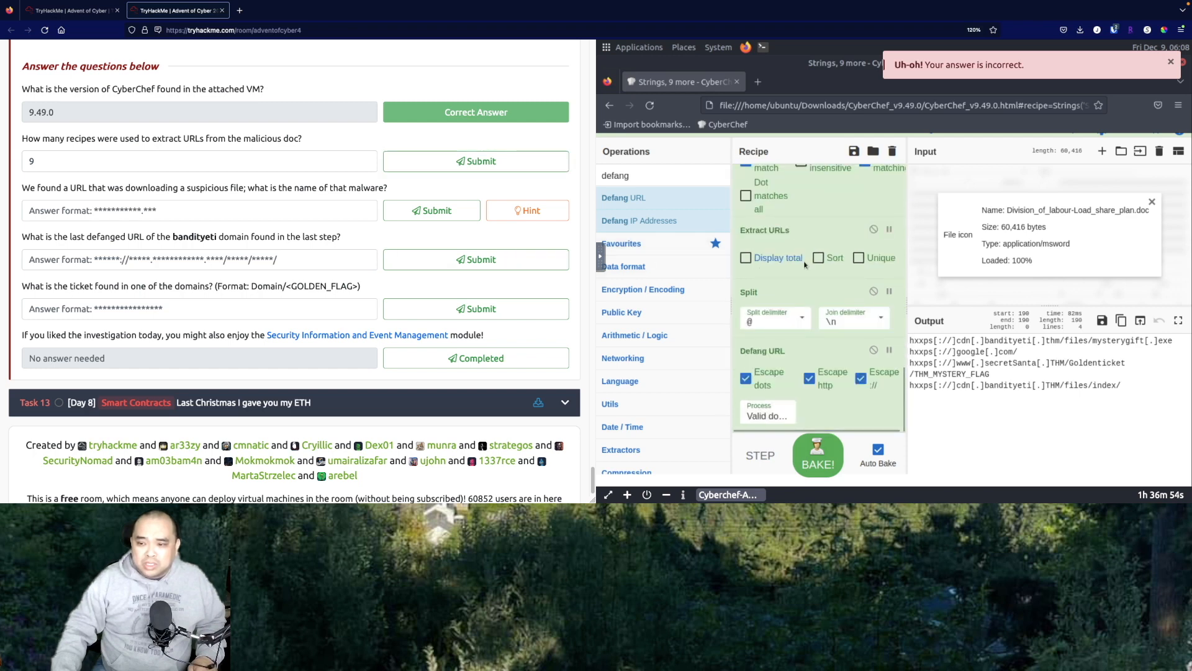
{"action": "left_click", "coordinate": [59, 169]}
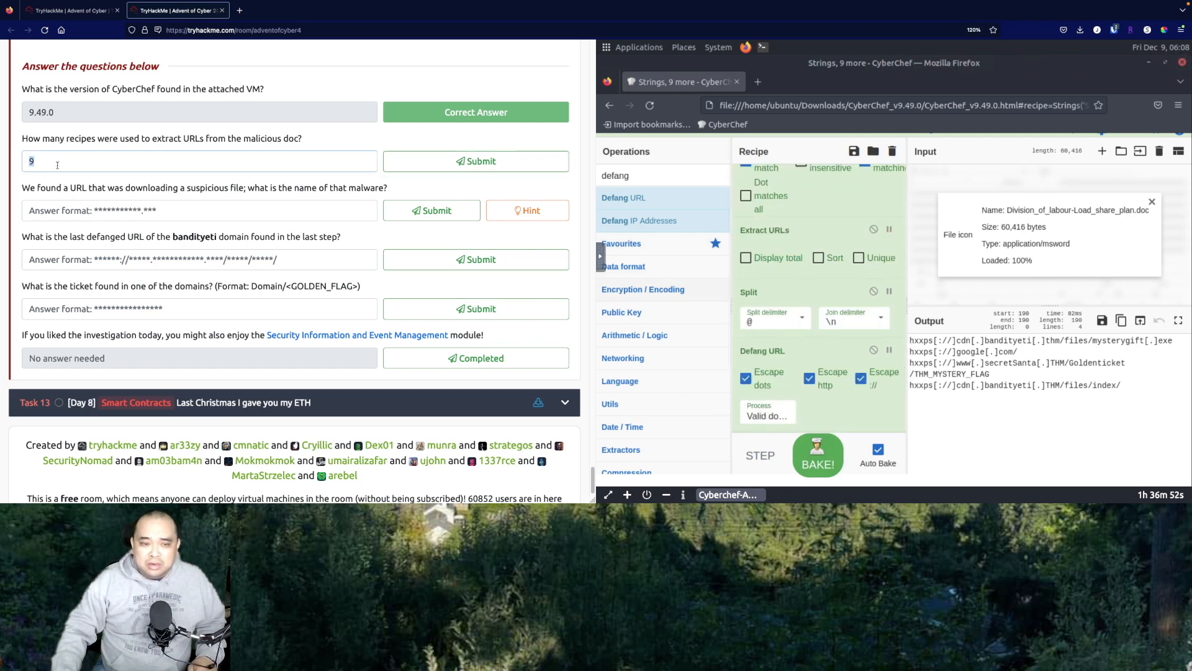
{"action": "key", "text": "BackSpace"}
{"action": "type", "text": "10"}
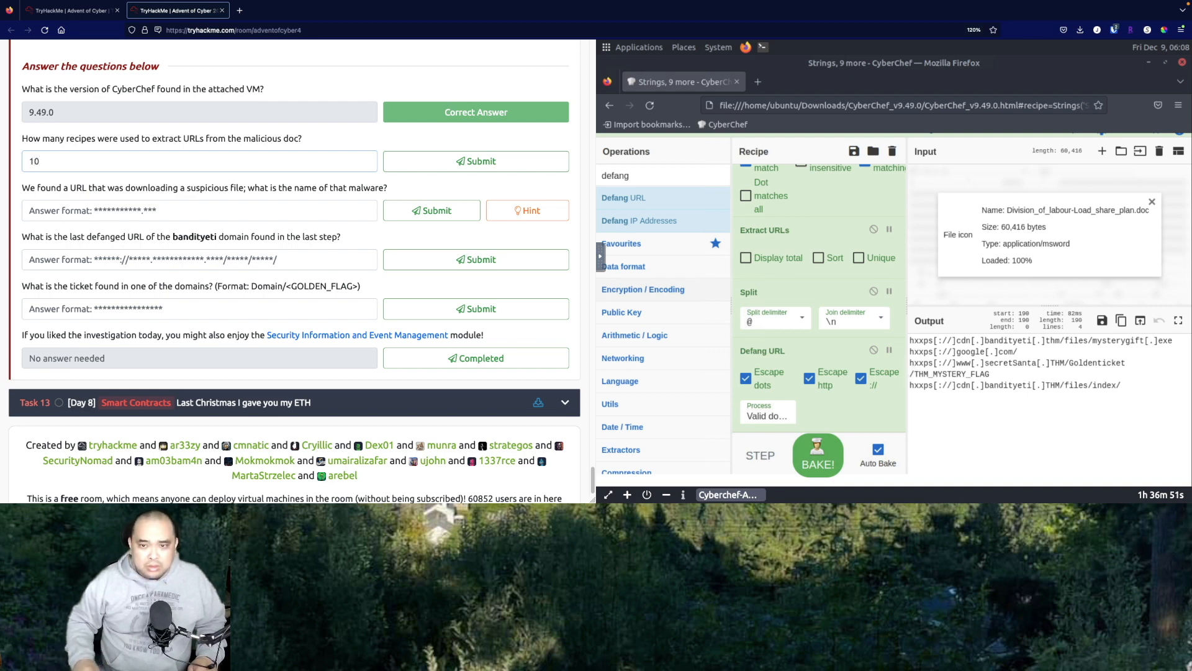
{"action": "left_click", "coordinate": [507, 166]}
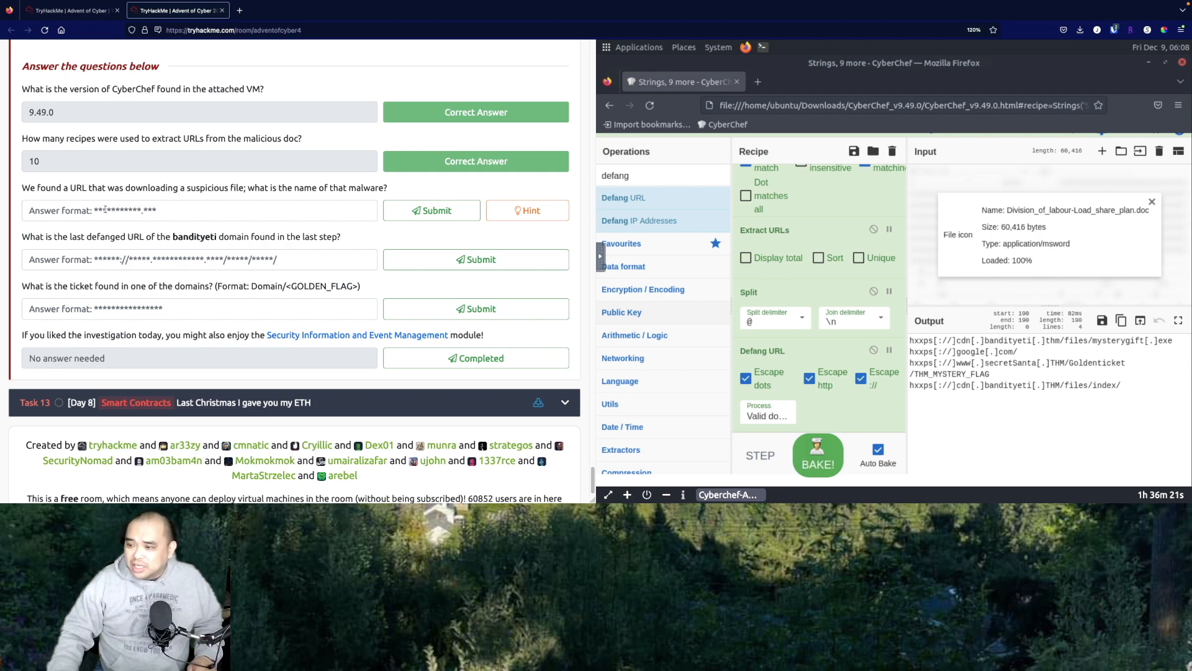
Submit mysterygift.exe as the name of the malware downloaded by the suspicious URL
{"action": "left_click", "coordinate": [105, 210]}
{"action": "type", "text": "mysterygift.exe"}
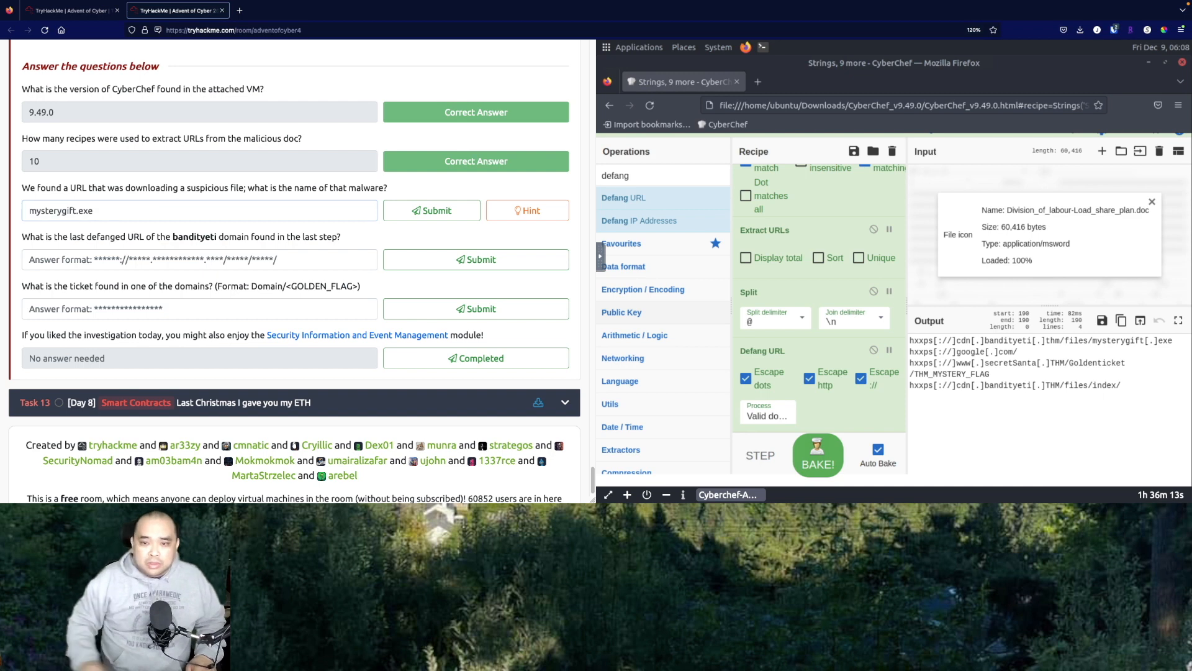
{"action": "left_click", "coordinate": [445, 212]}
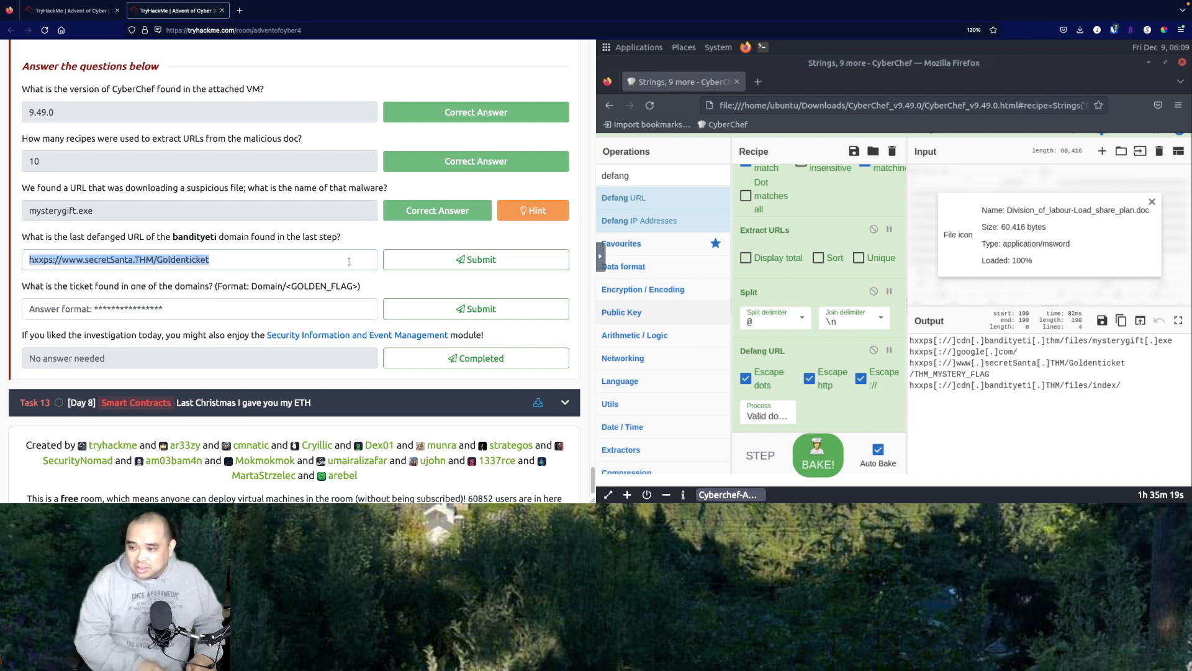
Try answering the last defanged bandityeti URL question with hxxps://cnd.bandityeti.THM/files/index/
{"action": "type", "text": "hxxps"}
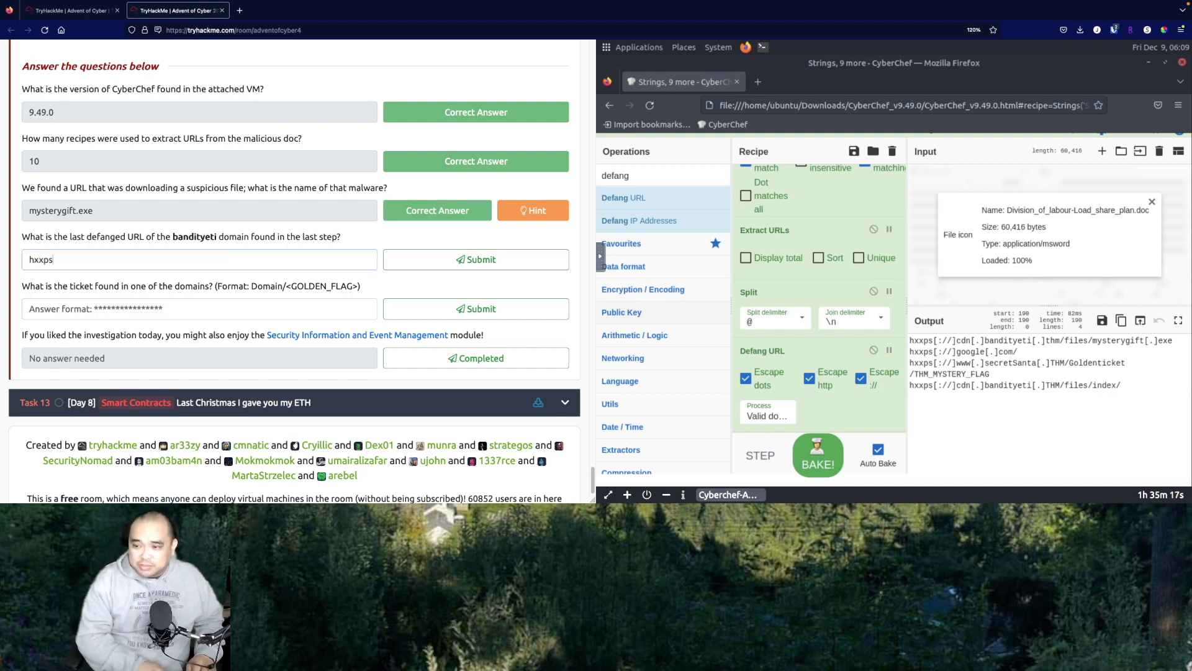
{"action": "type", "text": "://cnd"}
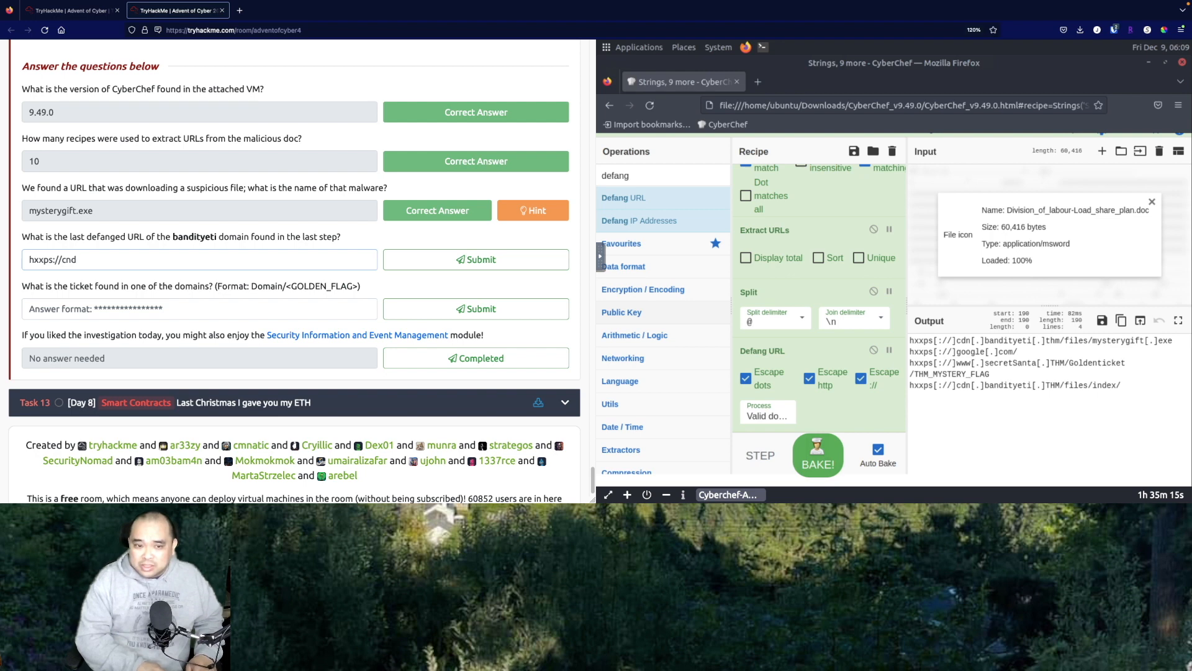
{"action": "type", "text": ".bandi"}
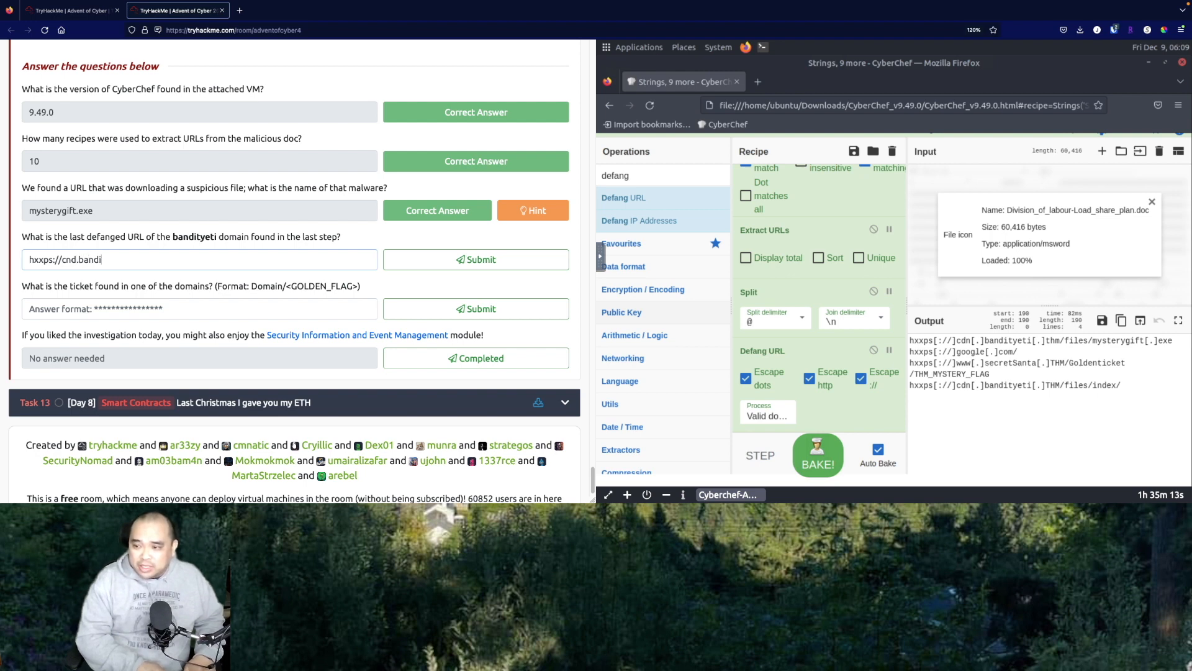
{"action": "type", "text": "tyeti.THM/files/"}
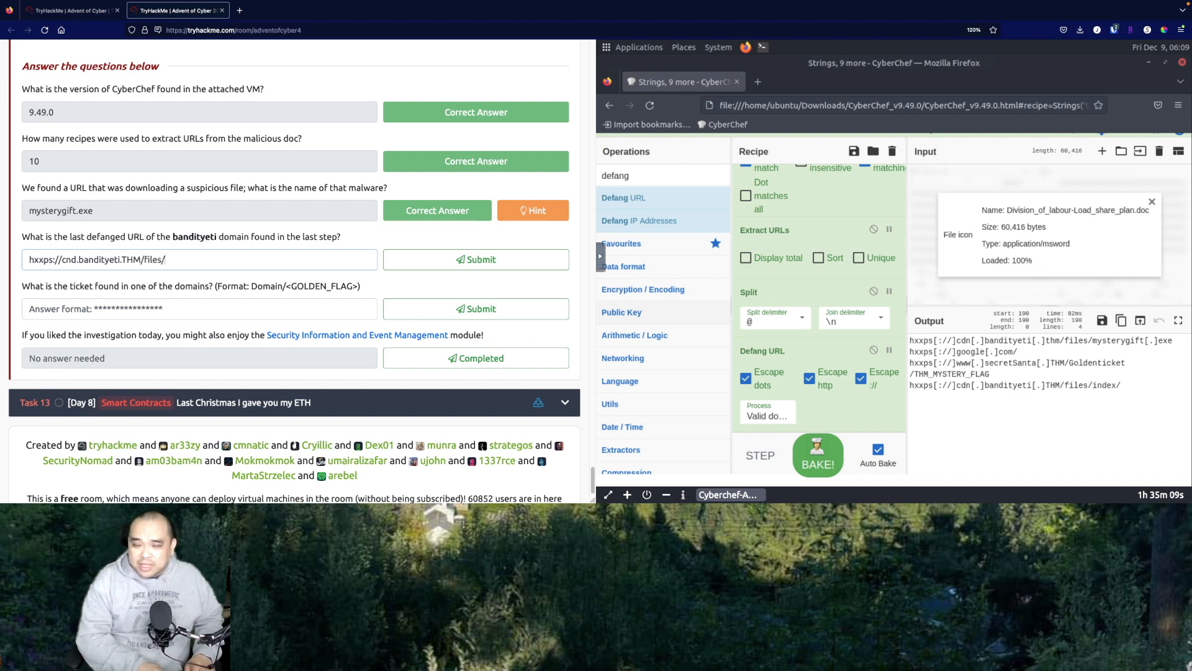
{"action": "type", "text": "index/"}
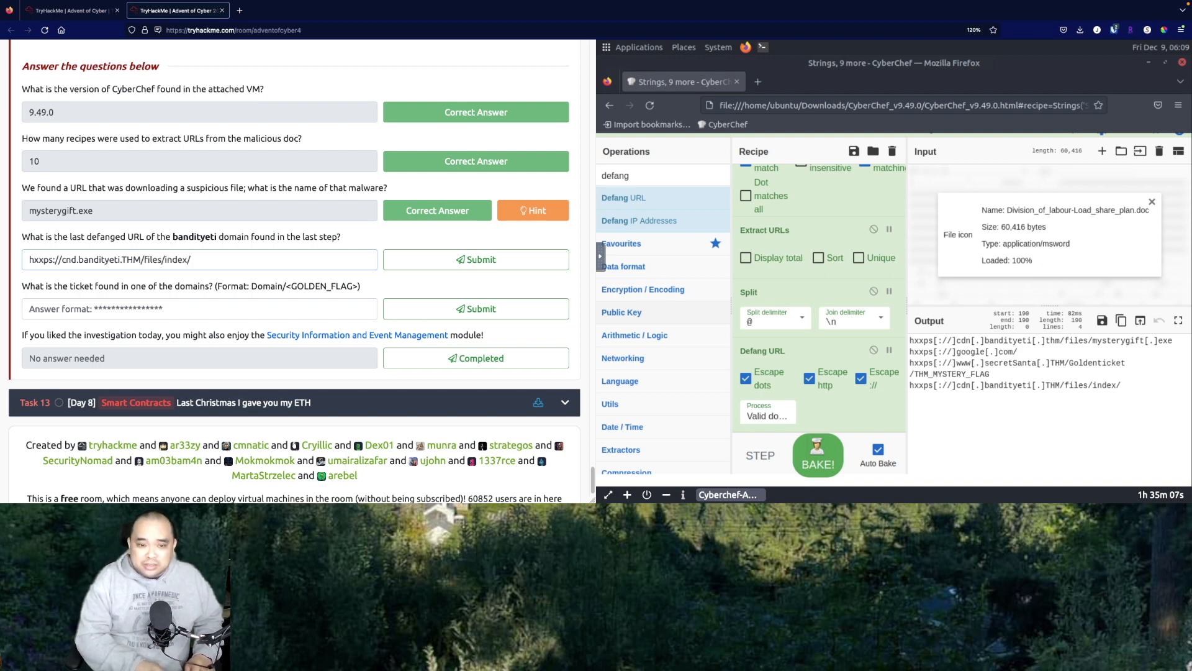
{"action": "left_click", "coordinate": [528, 263]}
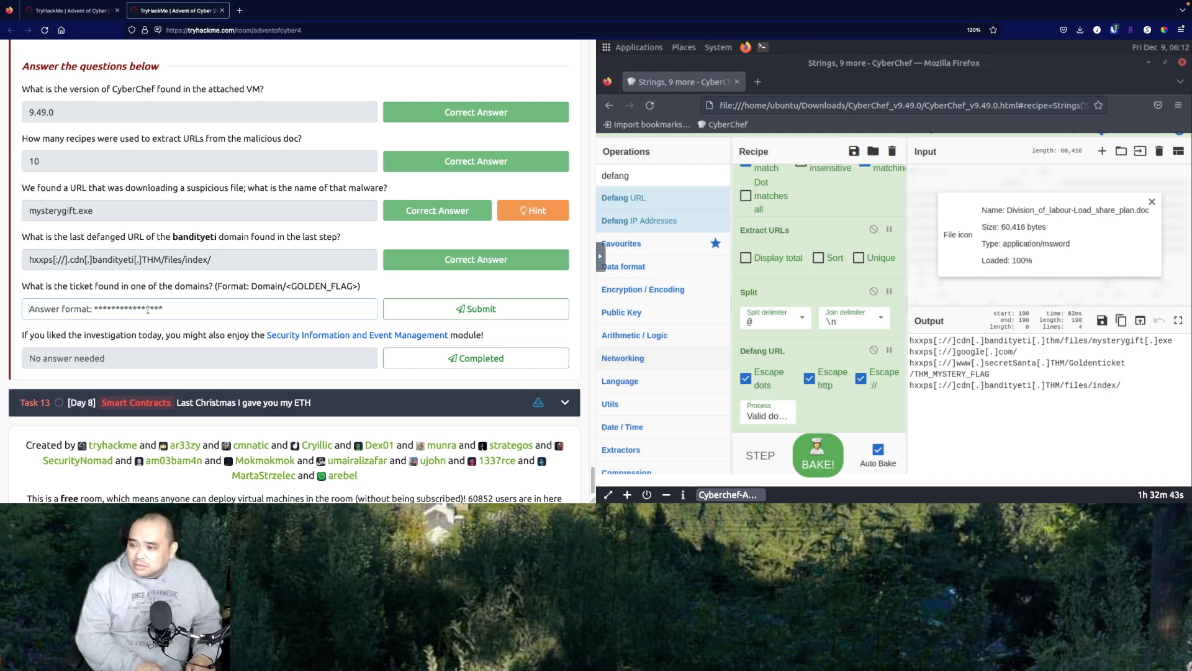
Submit THM_MYSTERY_FLAG as the ticket found in one of the domains
{"action": "type", "text": "TH"}
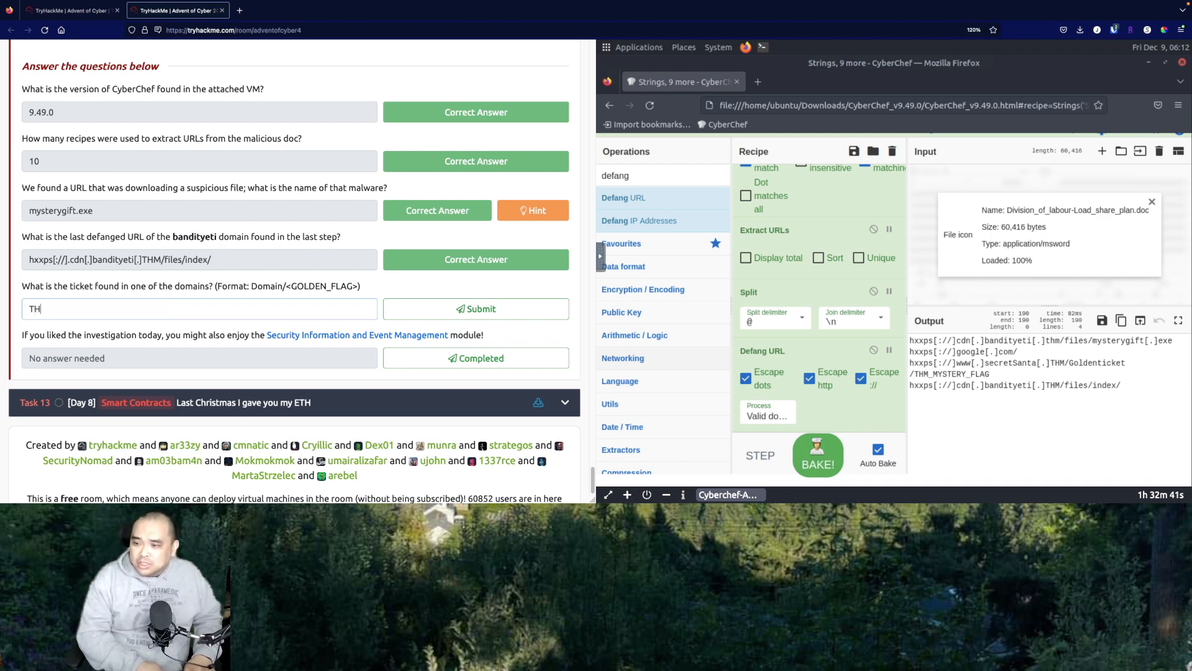
{"action": "type", "text": "M_MYSTER"}
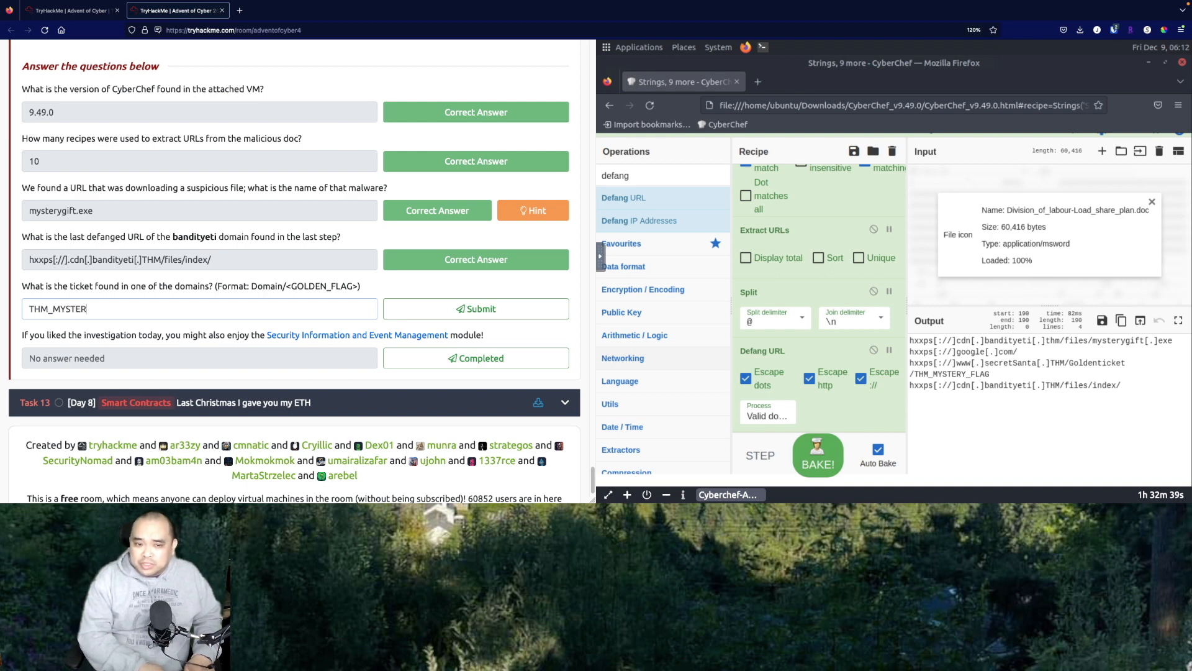
{"action": "type", "text": "Y_FLAG"}
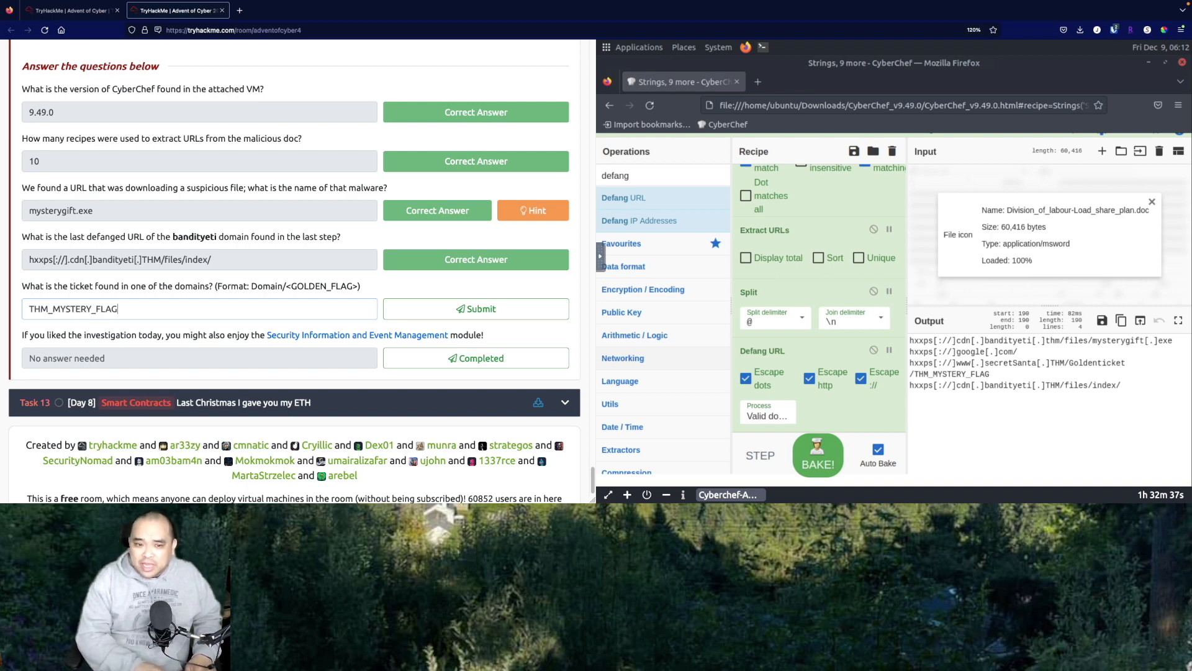
{"action": "left_click", "coordinate": [473, 307]}
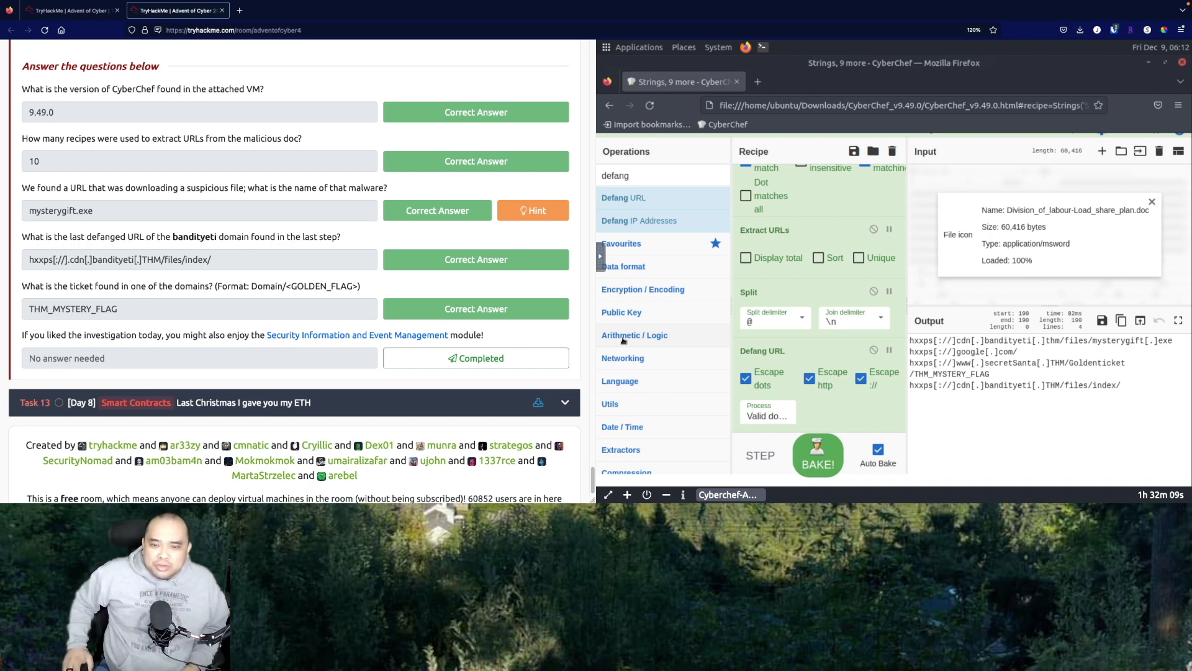
{"action": "scroll", "coordinate": [393, 313], "scroll_direction": "up", "scroll_amount": 3}
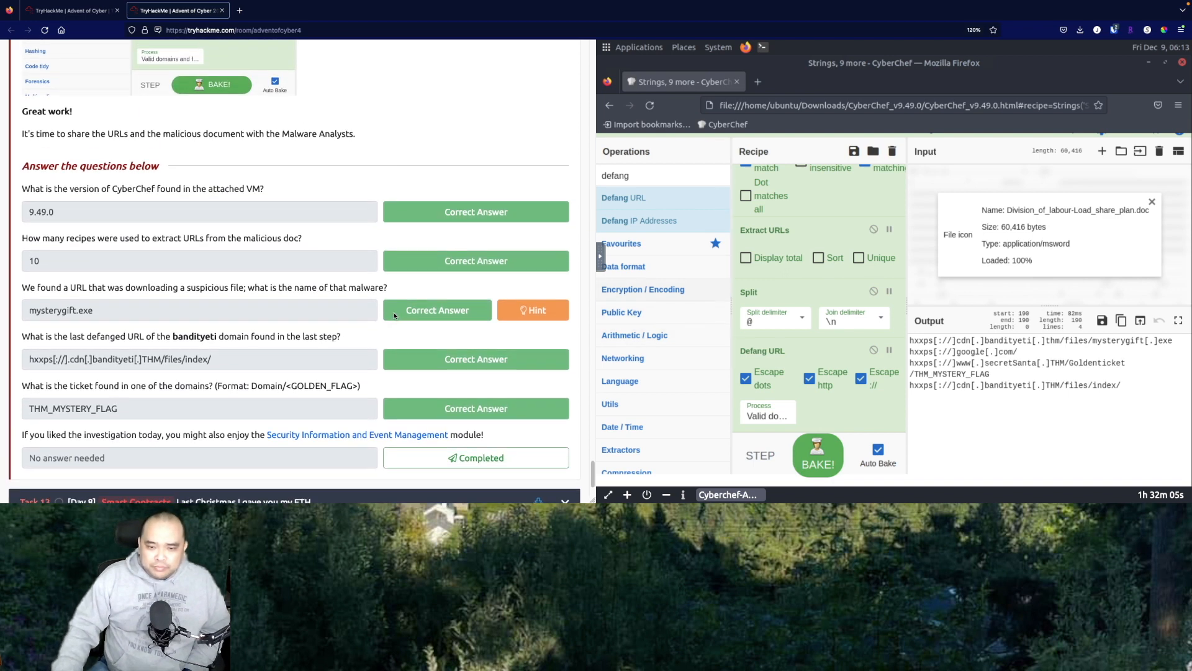
{"action": "scroll", "coordinate": [393, 316], "scroll_direction": "up", "scroll_amount": 1}
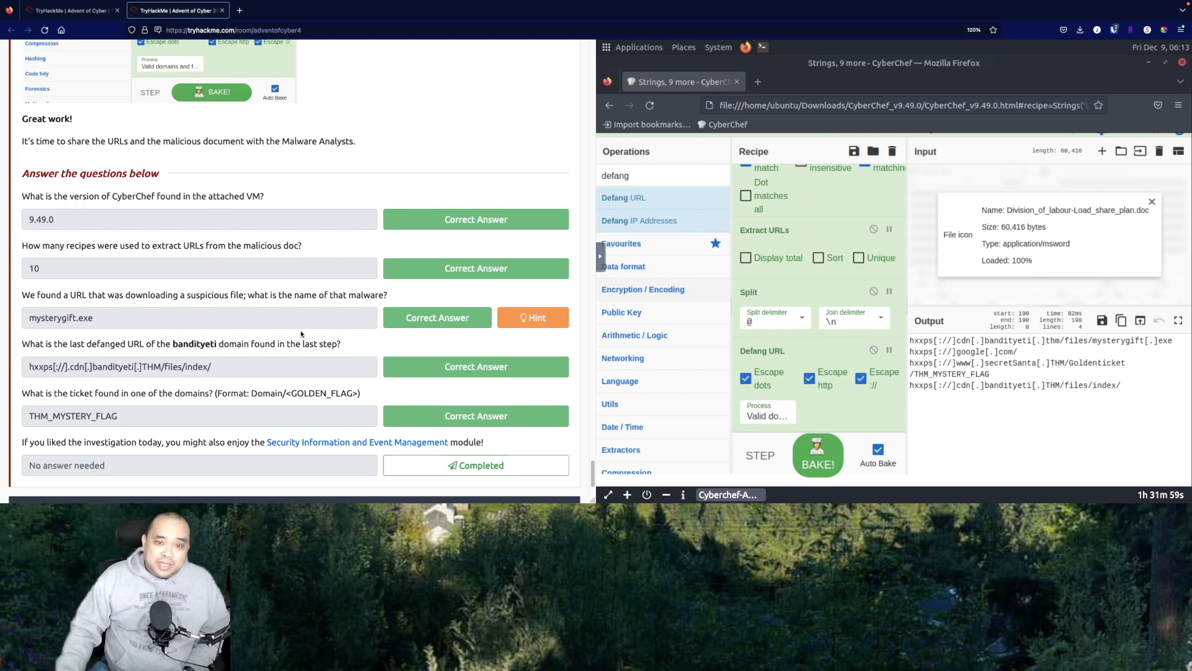
{"action": "scroll", "coordinate": [301, 334], "scroll_direction": "up", "scroll_amount": 10}
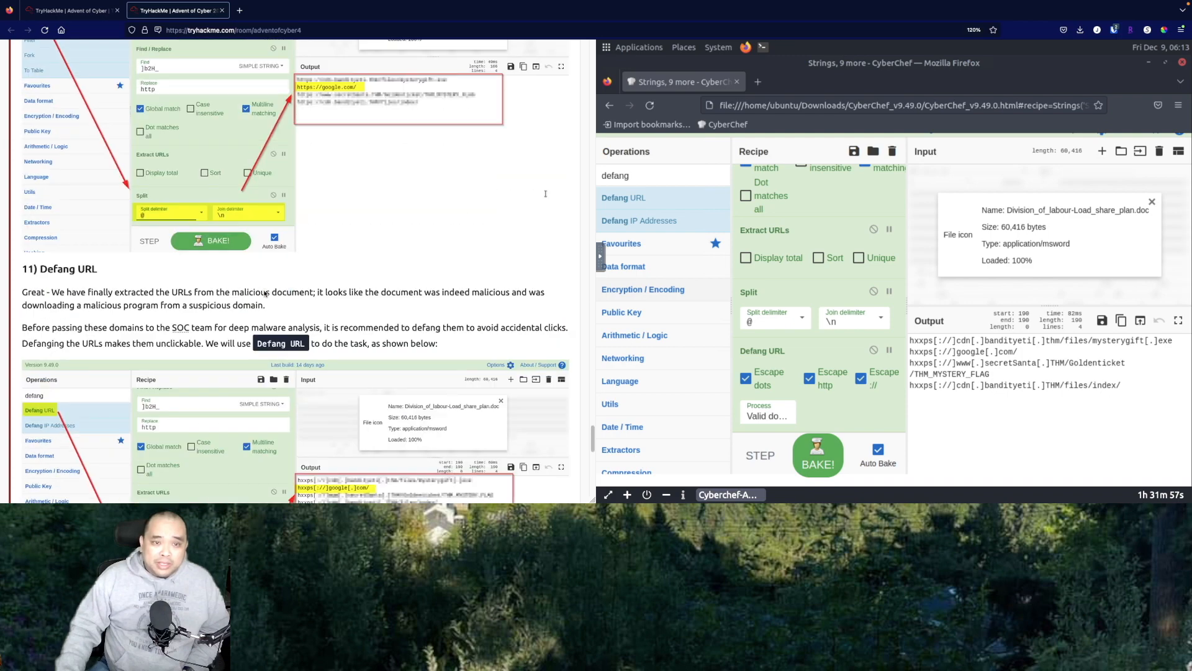
Review the walkthrough sections between Decode base64 and Defang URL, and examine the hxxps prefix of the first defanged URL in the CyberChef output
{"action": "scroll", "coordinate": [266, 308], "scroll_direction": "up", "scroll_amount": 2}
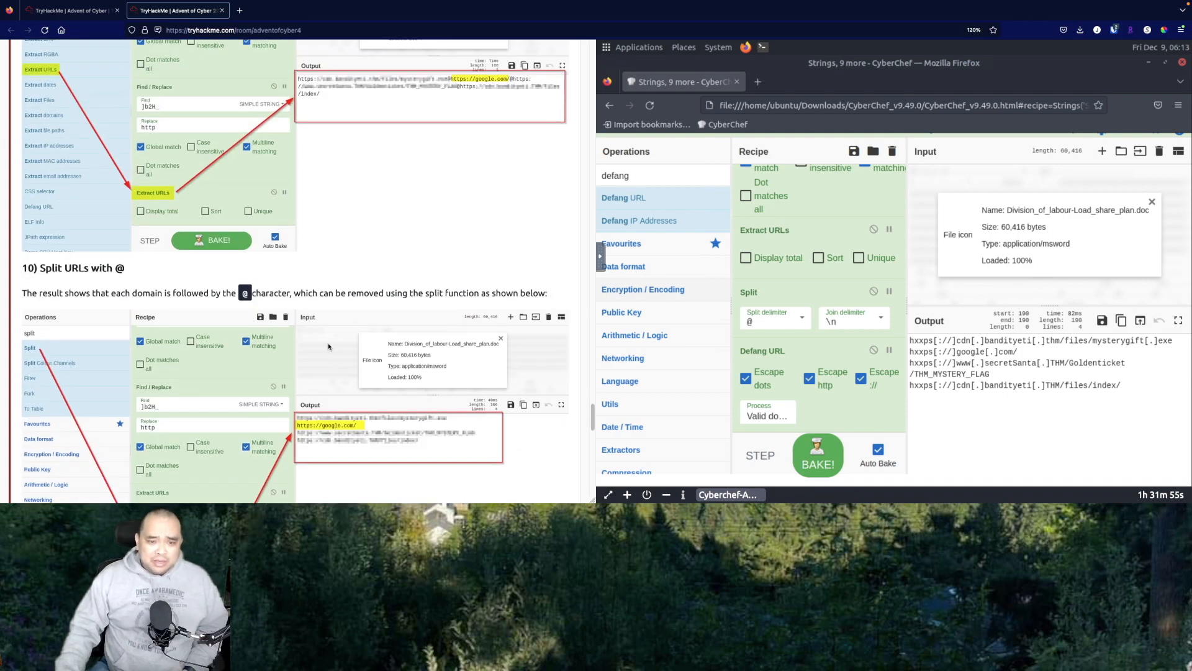
{"action": "scroll", "coordinate": [329, 347], "scroll_direction": "up", "scroll_amount": 12}
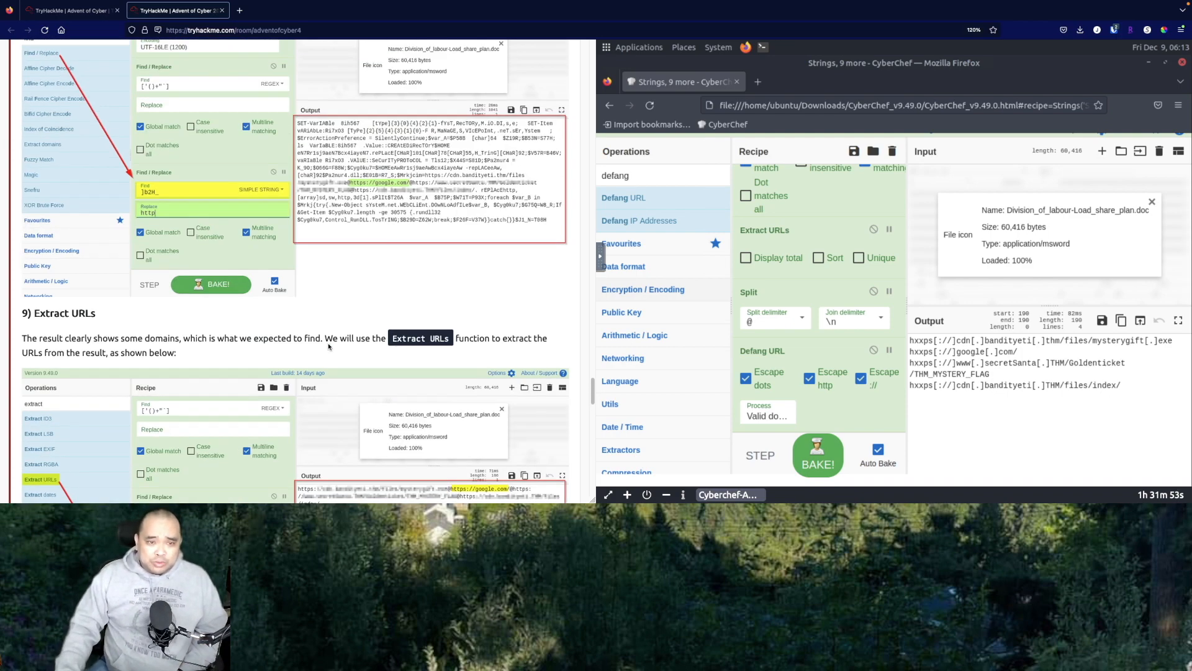
{"action": "scroll", "coordinate": [329, 346], "scroll_direction": "up", "scroll_amount": 7}
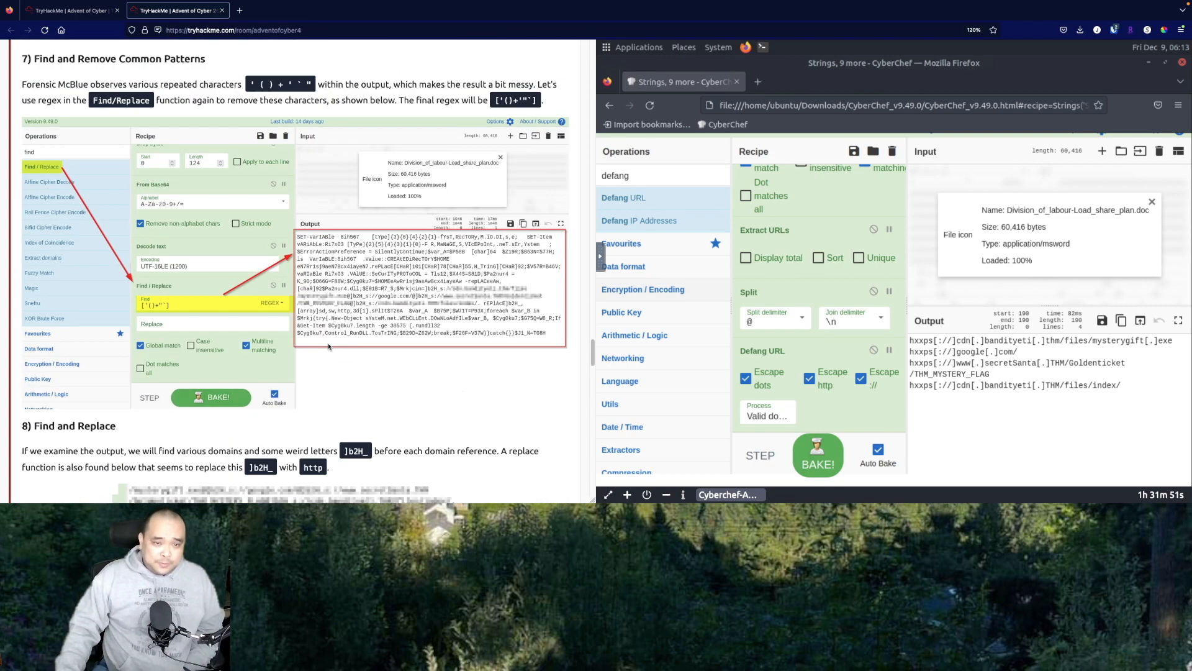
{"action": "scroll", "coordinate": [328, 347], "scroll_direction": "up", "scroll_amount": 5}
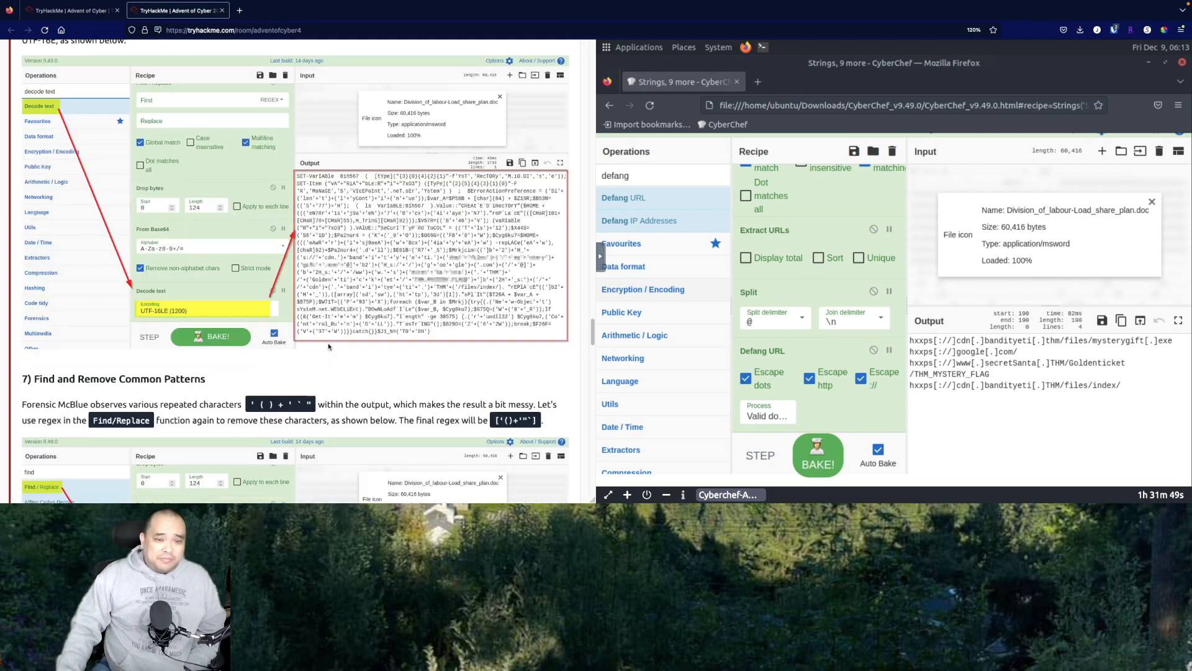
{"action": "scroll", "coordinate": [328, 346], "scroll_direction": "up", "scroll_amount": 3}
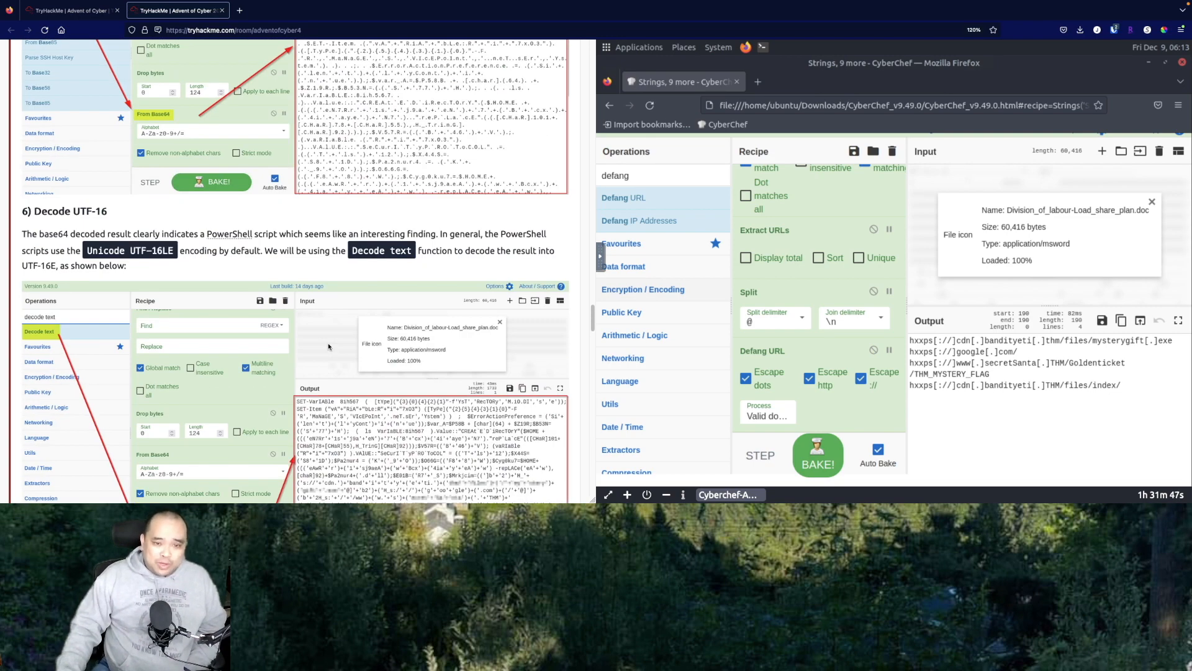
{"action": "scroll", "coordinate": [329, 346], "scroll_direction": "up", "scroll_amount": 3}
{"action": "scroll", "coordinate": [329, 346], "scroll_direction": "up", "scroll_amount": 1}
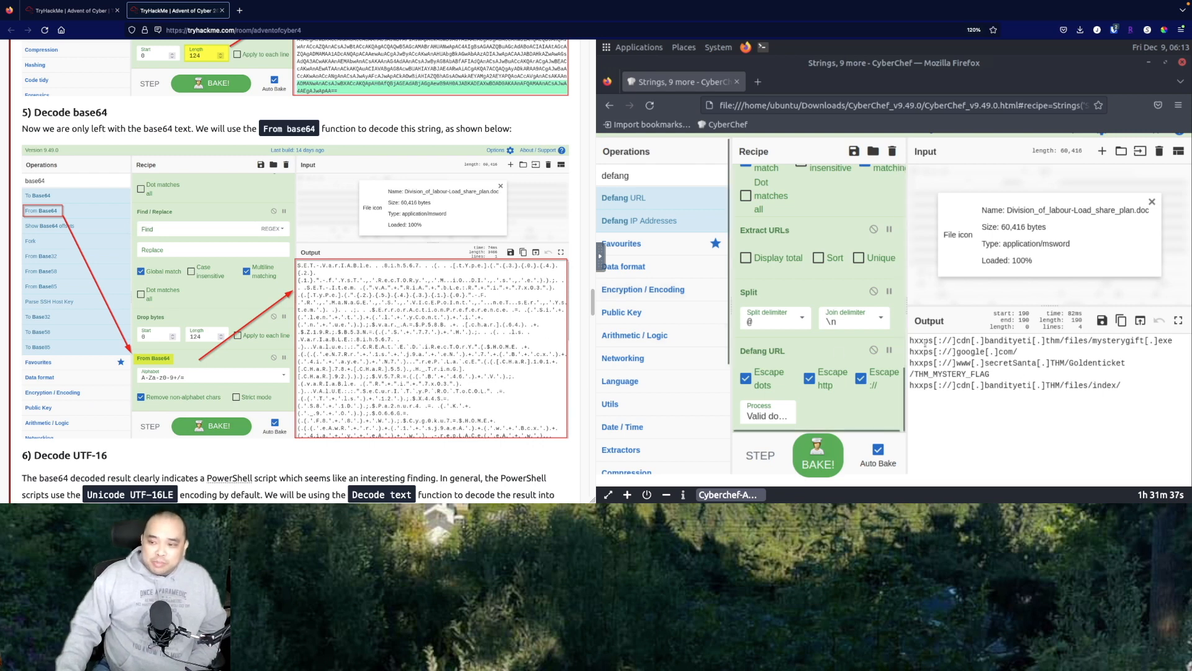
{"action": "left_click_drag", "start_coordinate": [914, 340], "coordinate": [926, 340]}
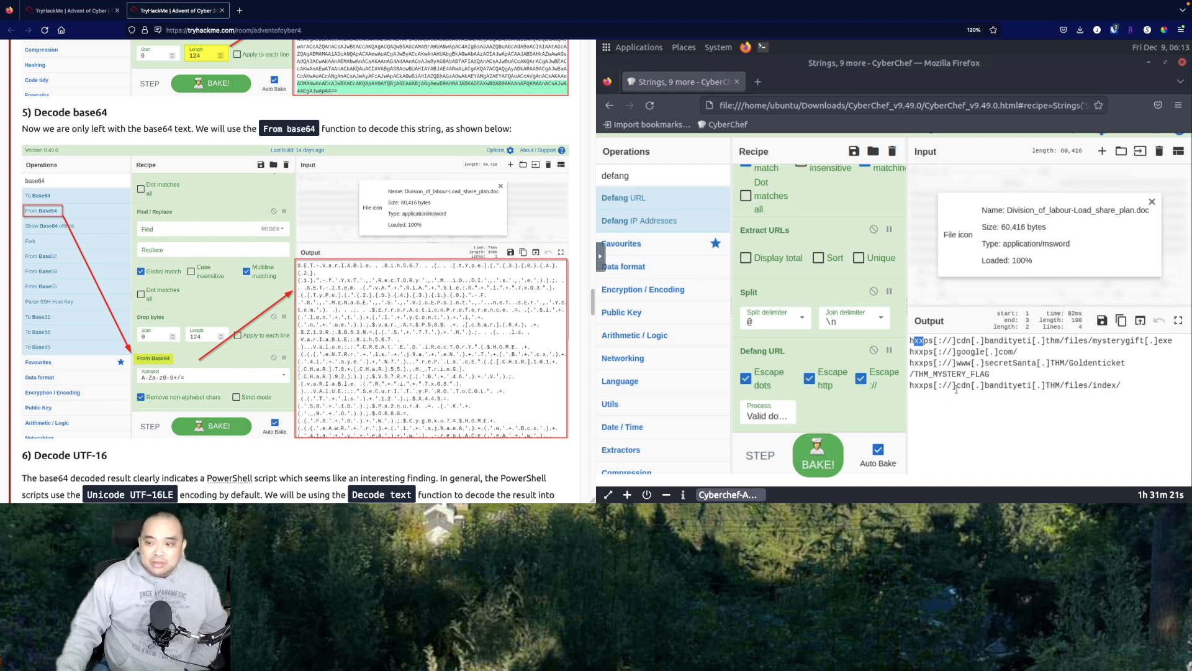
{"action": "scroll", "coordinate": [421, 375], "scroll_direction": "down", "scroll_amount": 6}
{"action": "scroll", "coordinate": [421, 375], "scroll_direction": "up", "scroll_amount": 2}
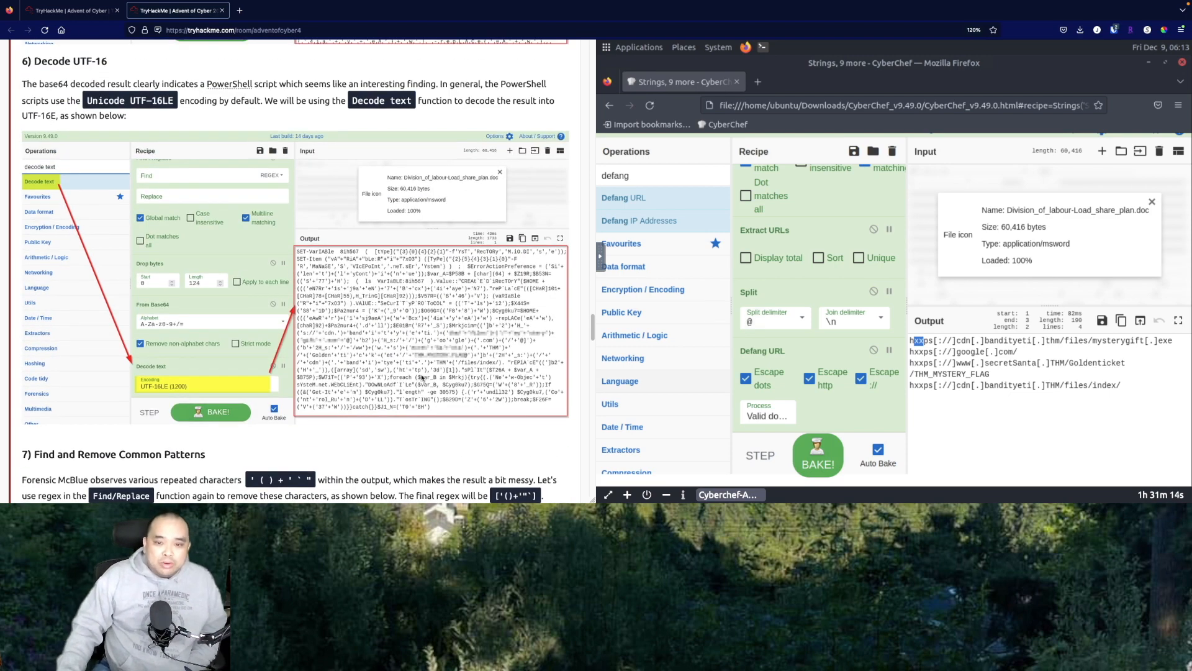
{"action": "scroll", "coordinate": [422, 377], "scroll_direction": "up", "scroll_amount": 2}
{"action": "scroll", "coordinate": [421, 377], "scroll_direction": "down", "scroll_amount": 3}
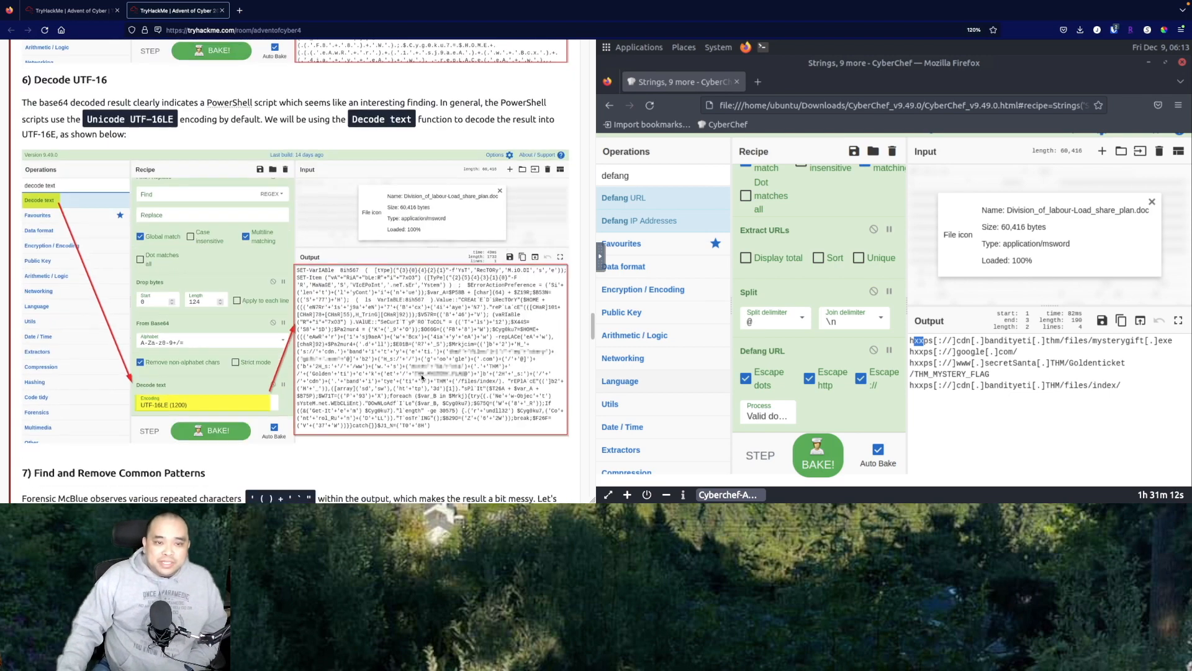
{"action": "scroll", "coordinate": [422, 374], "scroll_direction": "down", "scroll_amount": 6}
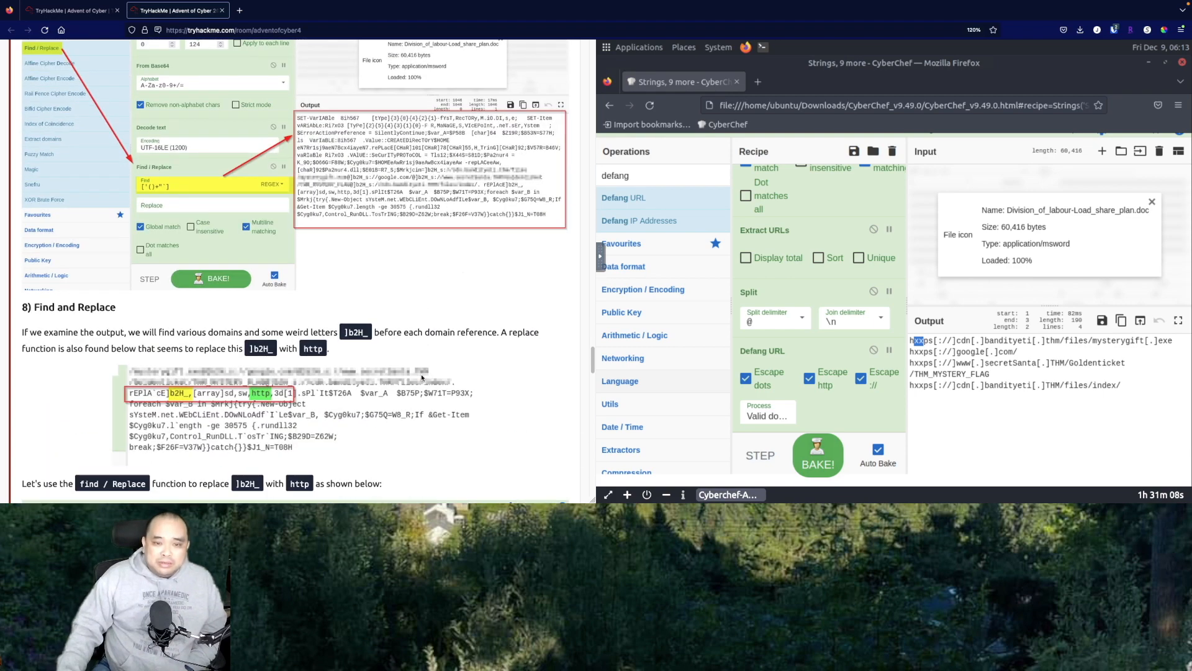
{"action": "scroll", "coordinate": [421, 377], "scroll_direction": "down", "scroll_amount": 10}
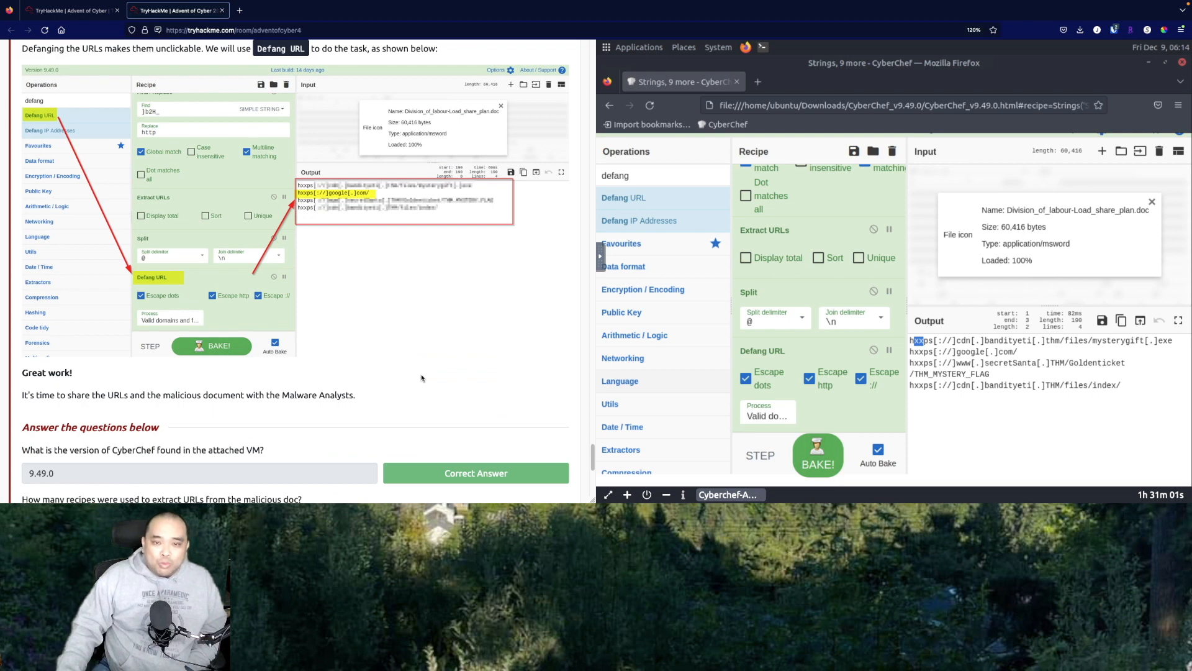
{"action": "scroll", "coordinate": [422, 378], "scroll_direction": "up", "scroll_amount": 2}
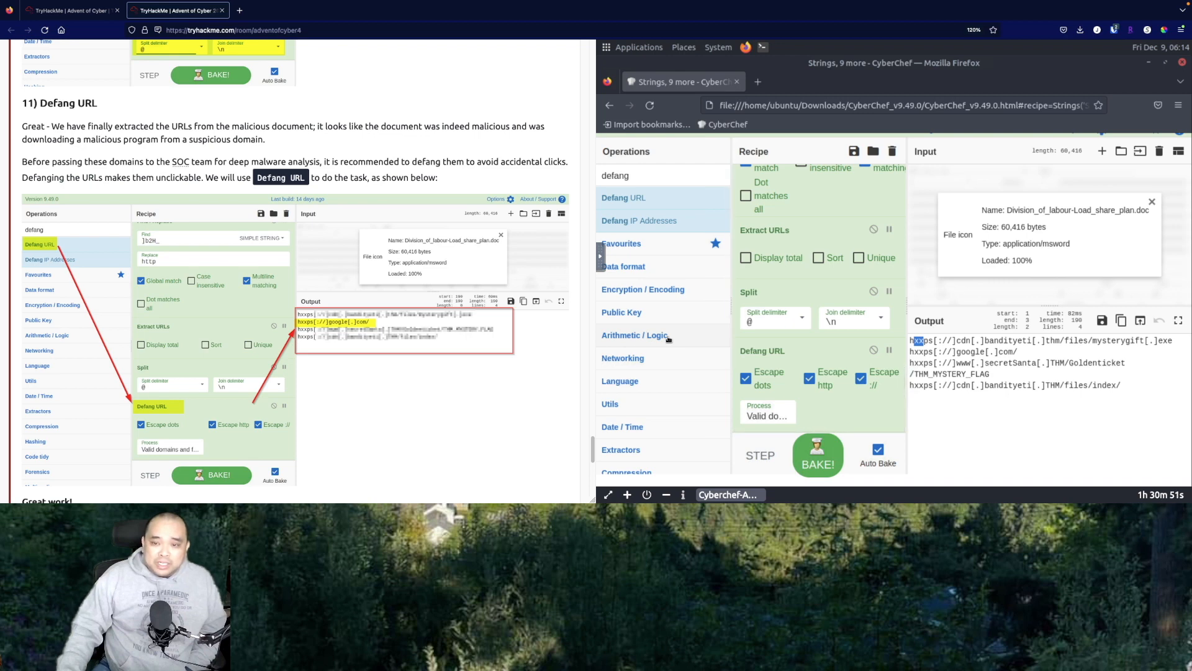
Mark the final Day 7 question about the Security Information and Event Management module, which needs no answer, as completed
{"action": "scroll", "coordinate": [668, 339], "scroll_direction": "down", "scroll_amount": 3}
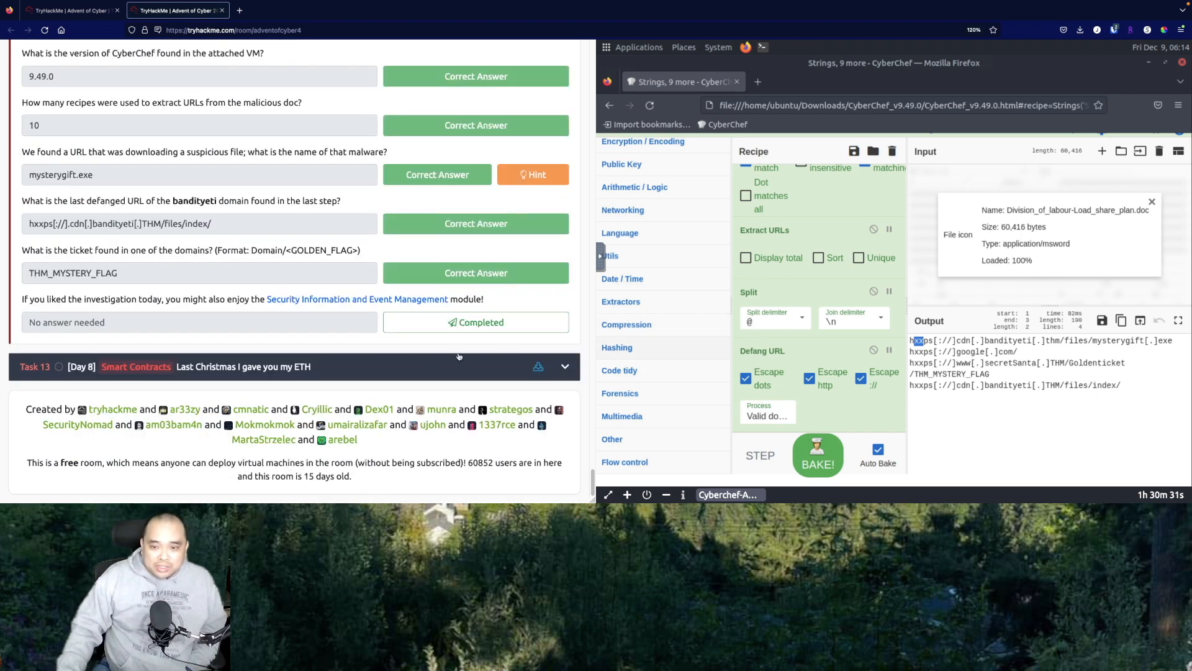
{"action": "left_click", "coordinate": [463, 322]}
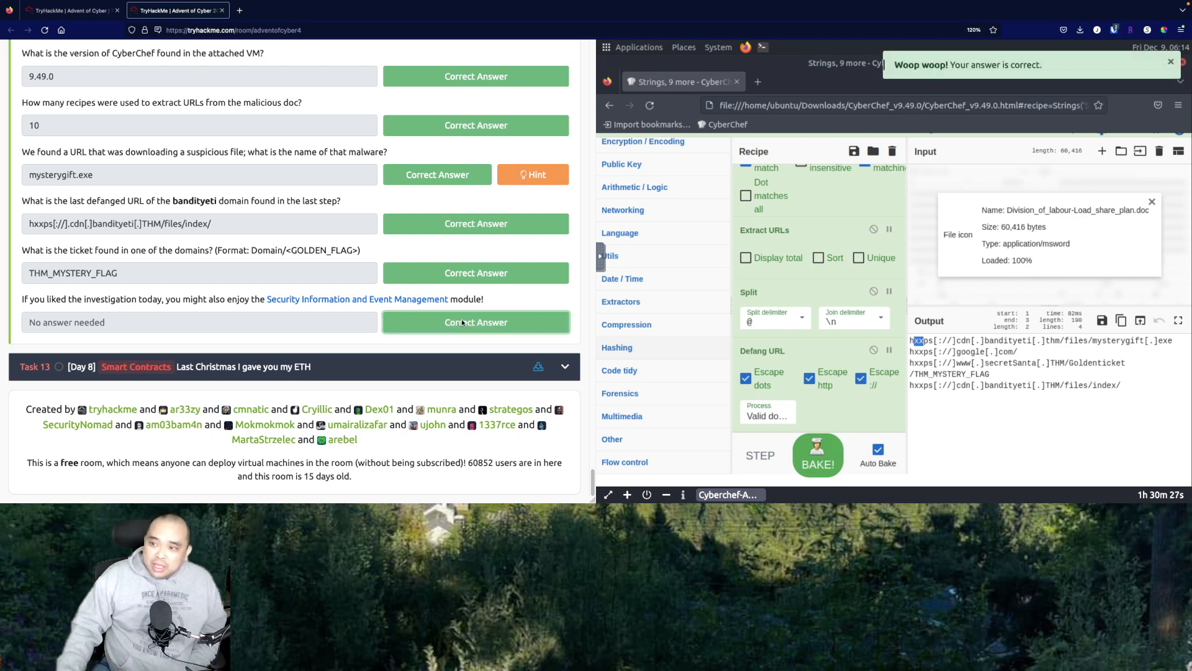